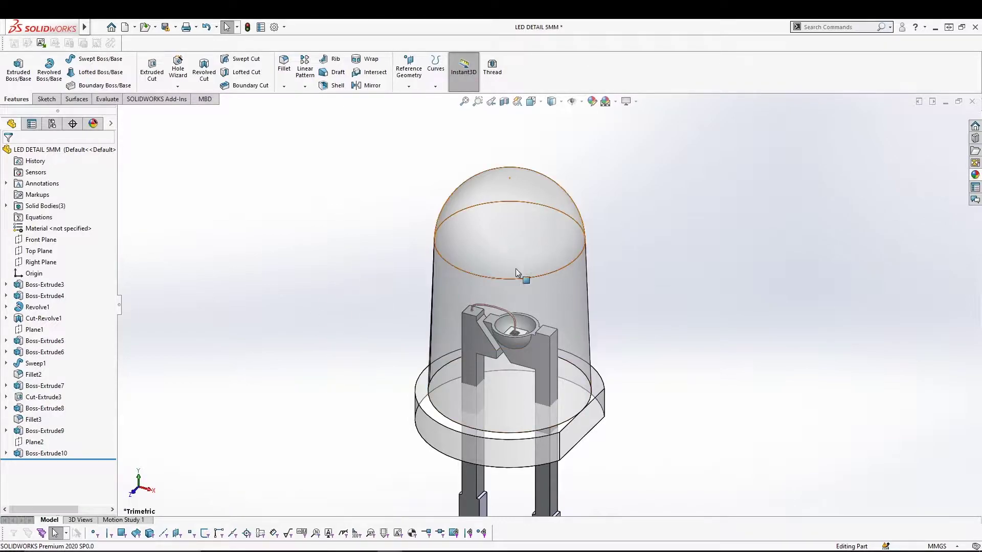
Close the LED DETAIL 5MM document and create a new part document in MMGS units.
{"action": "left_click", "coordinate": [972, 101]}
{"action": "left_click", "coordinate": [442, 306]}
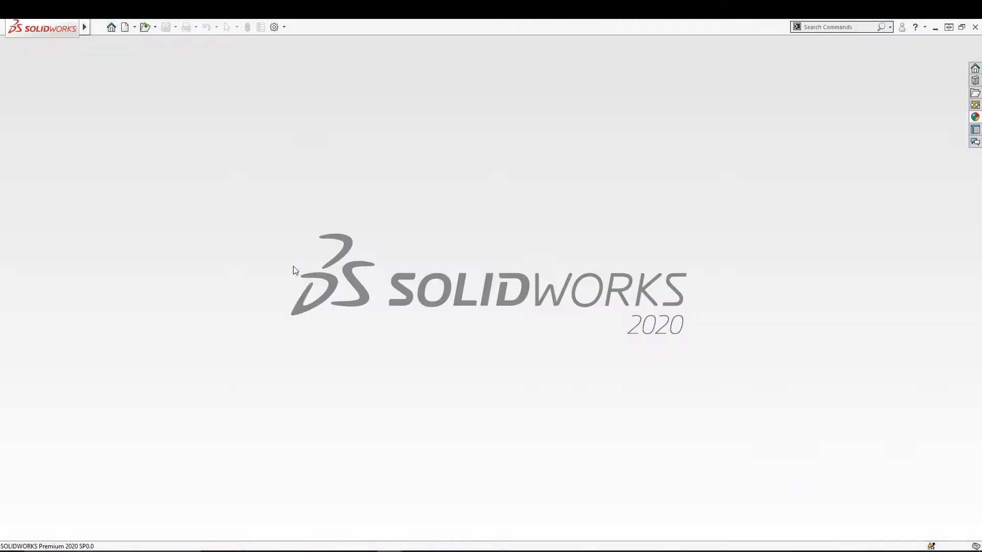
{"action": "left_click", "coordinate": [124, 27]}
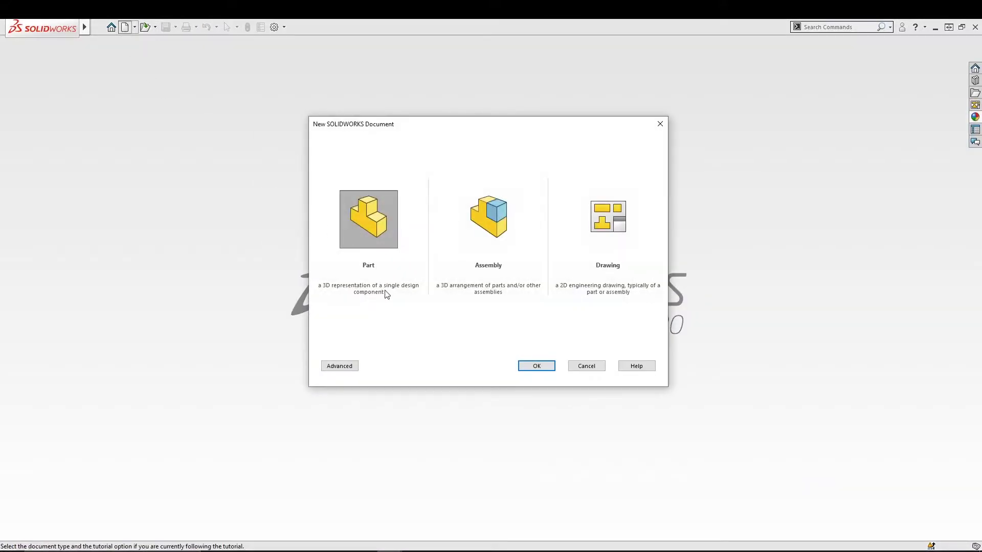
{"action": "left_click", "coordinate": [537, 365]}
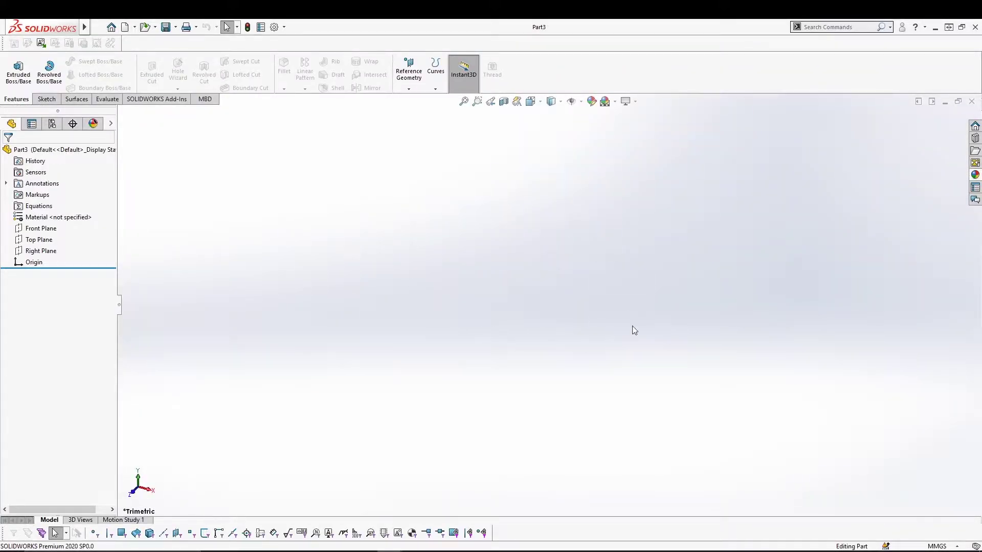
{"action": "left_click", "coordinate": [954, 548]}
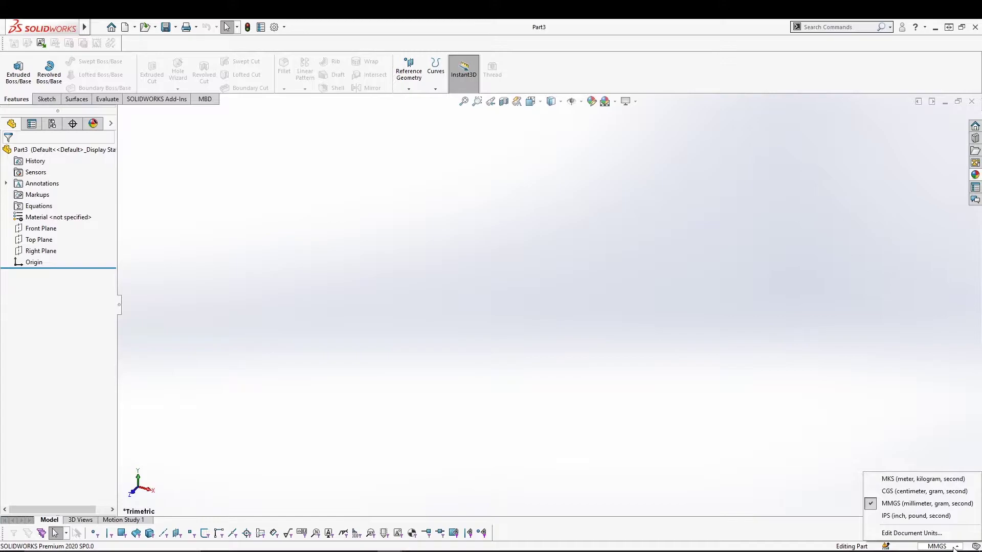
{"action": "left_click", "coordinate": [954, 547]}
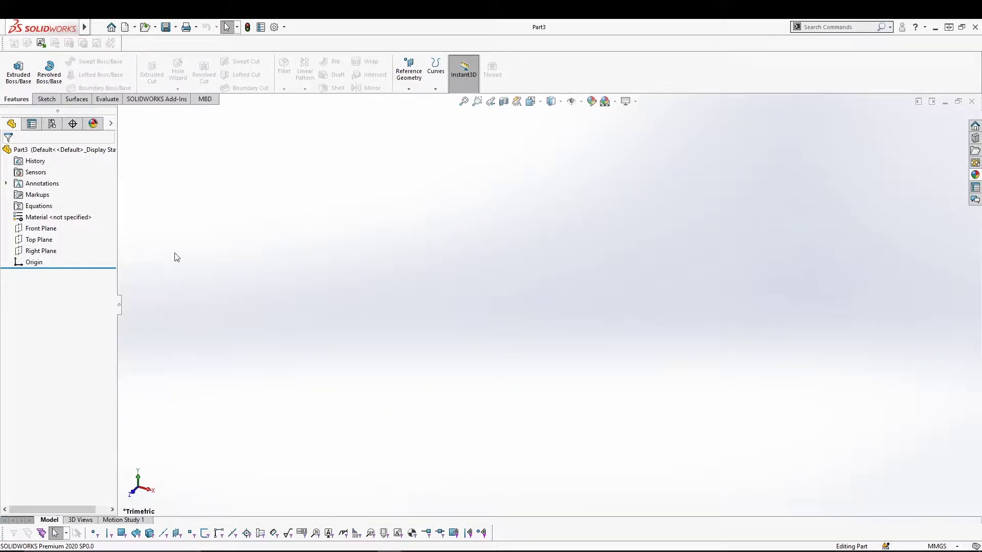
Start a sketch on the Top Plane and draw a horizontal construction line with its midpoint at the origin.
{"action": "left_click", "coordinate": [40, 239]}
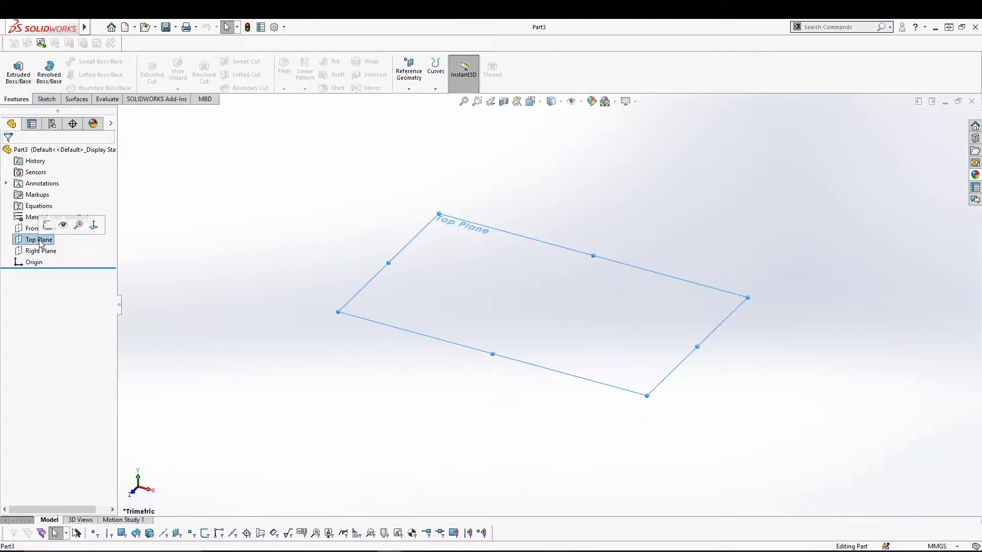
{"action": "left_click", "coordinate": [46, 225]}
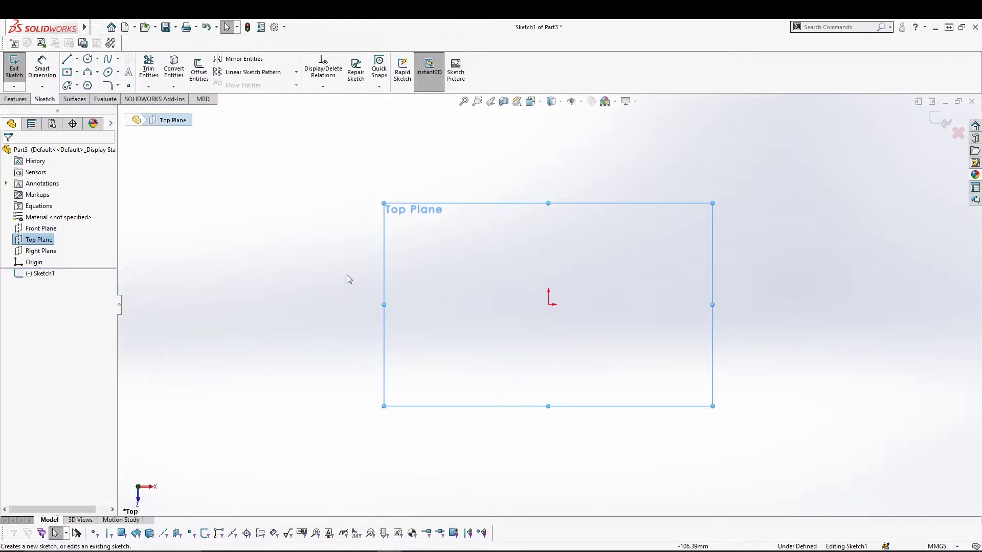
{"action": "key", "text": "s"}
{"action": "left_click", "coordinate": [234, 189]}
{"action": "left_click", "coordinate": [248, 216]}
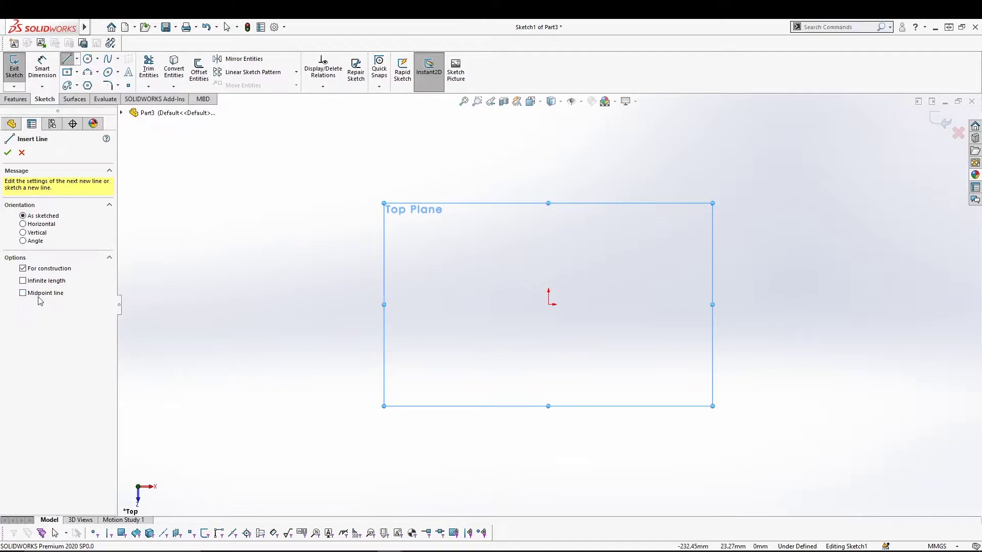
{"action": "left_click", "coordinate": [548, 305]}
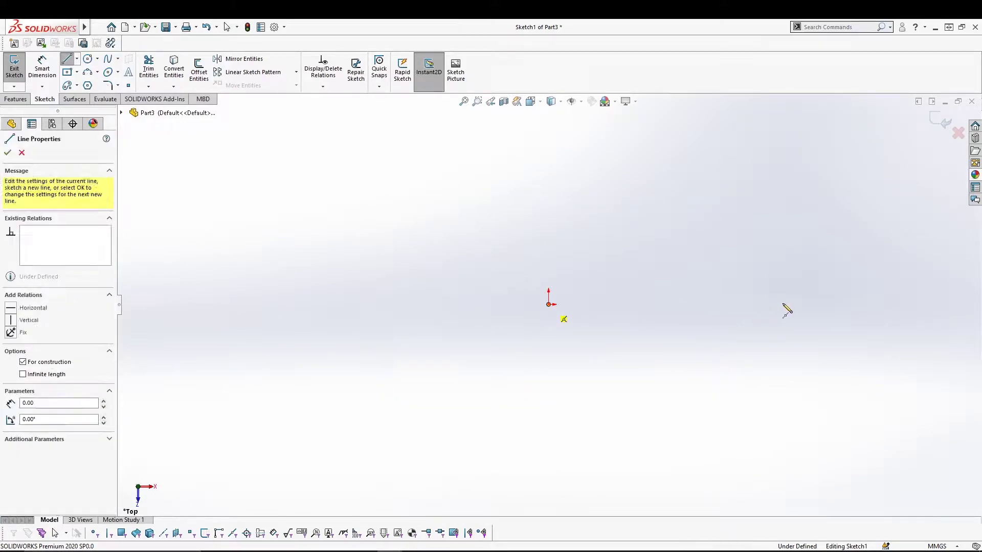
{"action": "left_click", "coordinate": [861, 305]}
{"action": "key", "text": "Escape"}
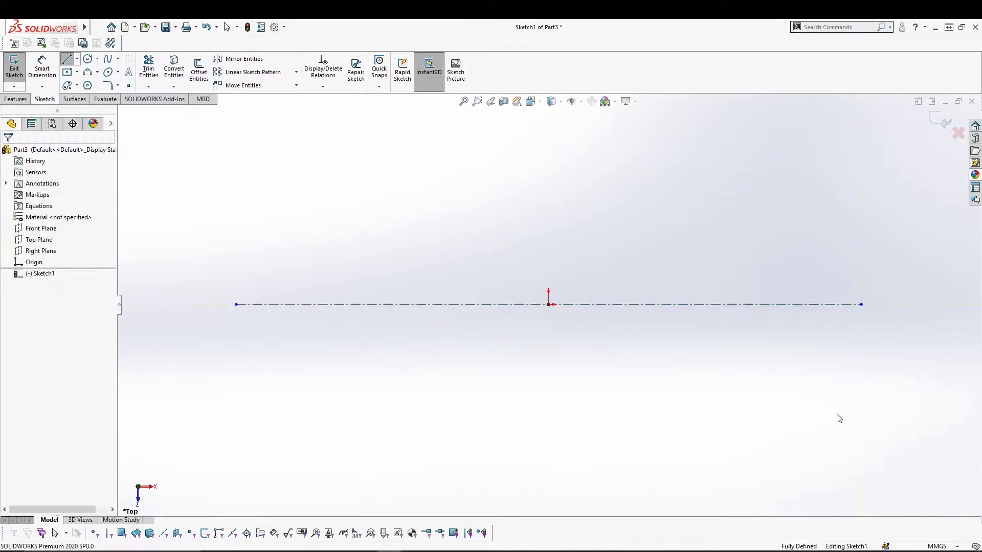
Sketch a center rectangle about 51 by 45 mm, centered on the construction line to the left of the origin.
{"action": "left_click", "coordinate": [67, 73]}
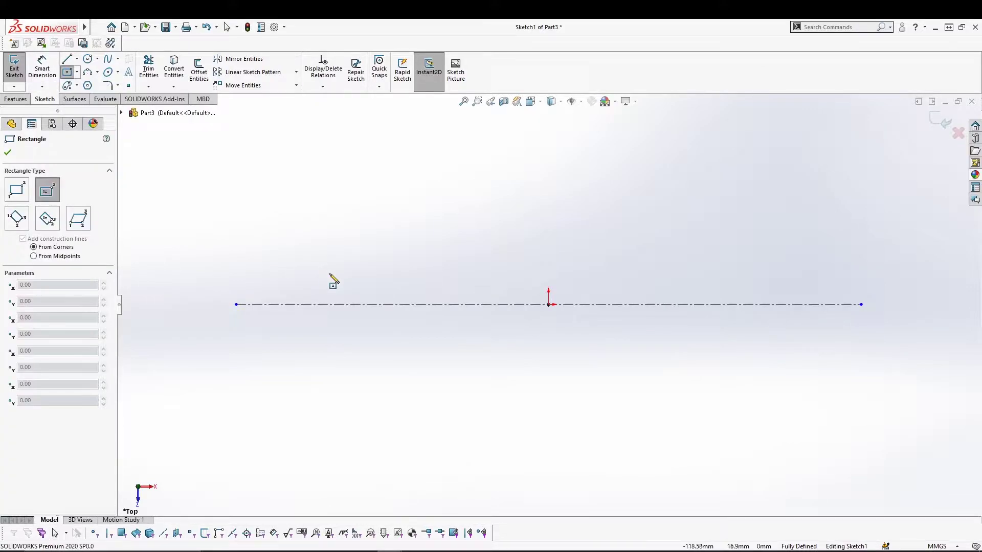
{"action": "left_click", "coordinate": [381, 305]}
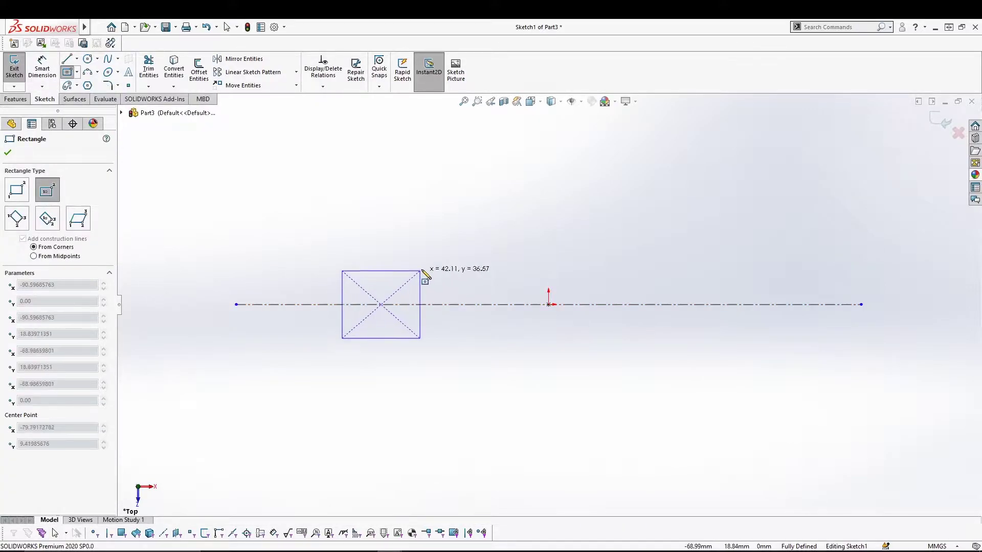
{"action": "left_click", "coordinate": [428, 263]}
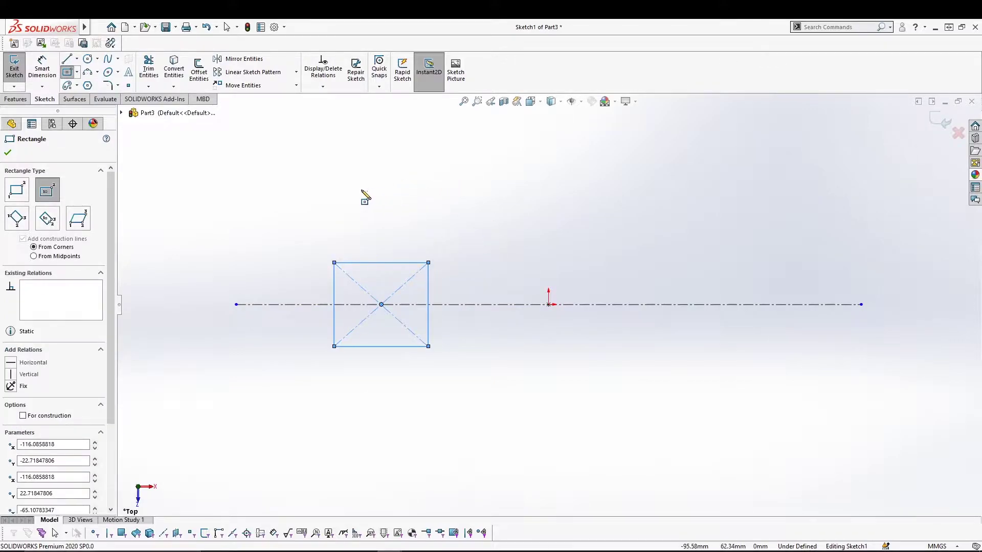
Dimension the rectangle's vertical side to 0.5 mm.
{"action": "left_click", "coordinate": [42, 67]}
{"action": "left_click", "coordinate": [429, 291]}
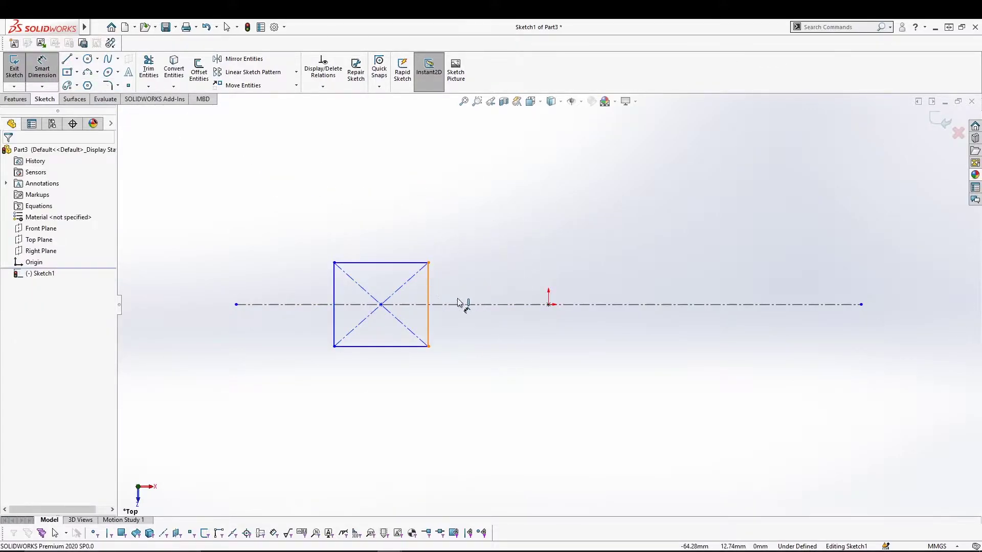
{"action": "left_click", "coordinate": [462, 296]}
{"action": "type", "text": "0.5"}
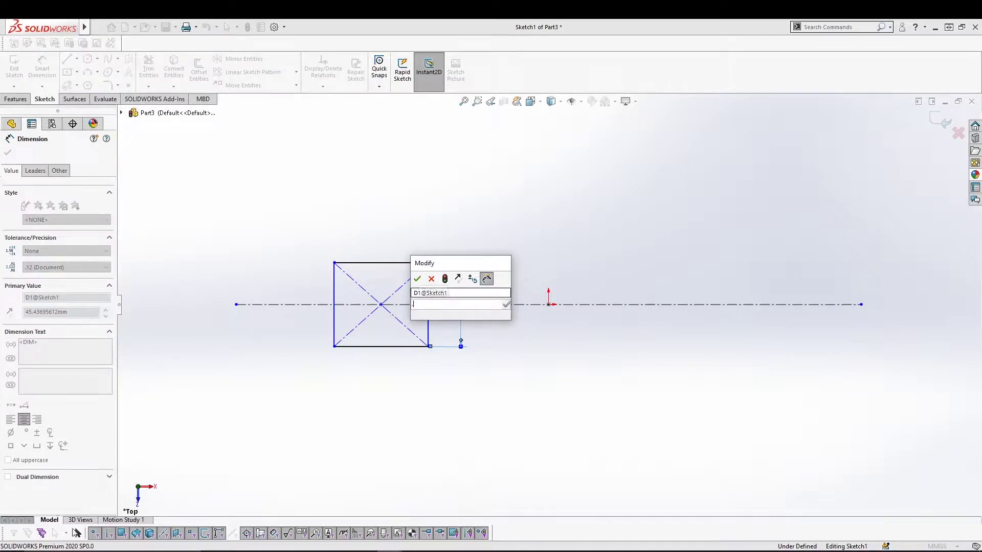
{"action": "key", "text": "Return"}
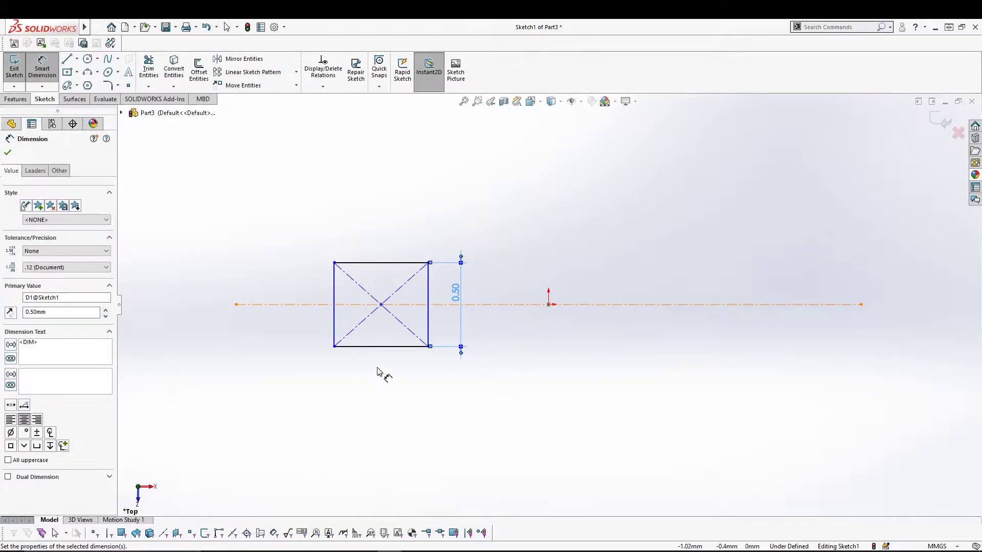
Dimension the rectangle's horizontal side with an equation that makes it equal to the vertical side's dimension.
{"action": "left_click", "coordinate": [381, 346]}
{"action": "left_click", "coordinate": [379, 373]}
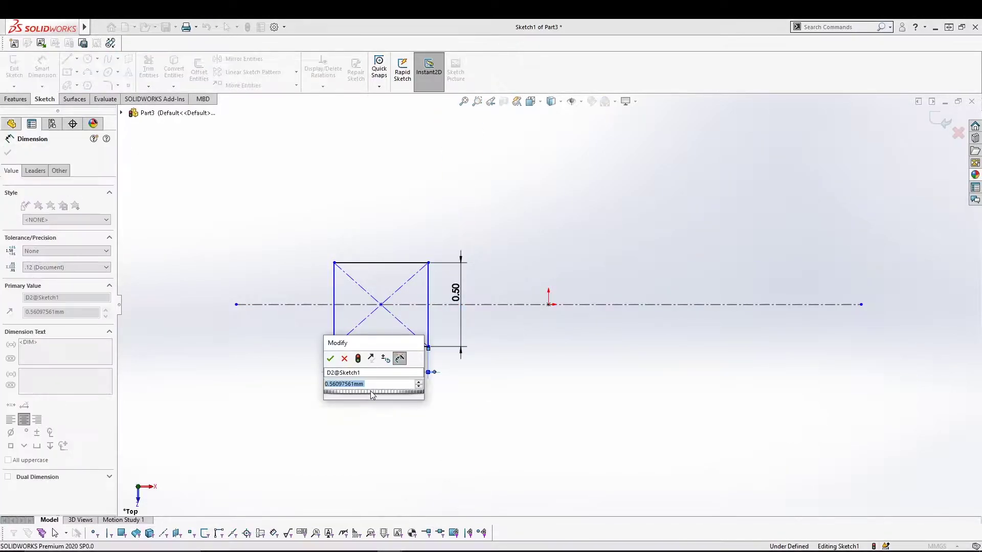
{"action": "type", "text": "="}
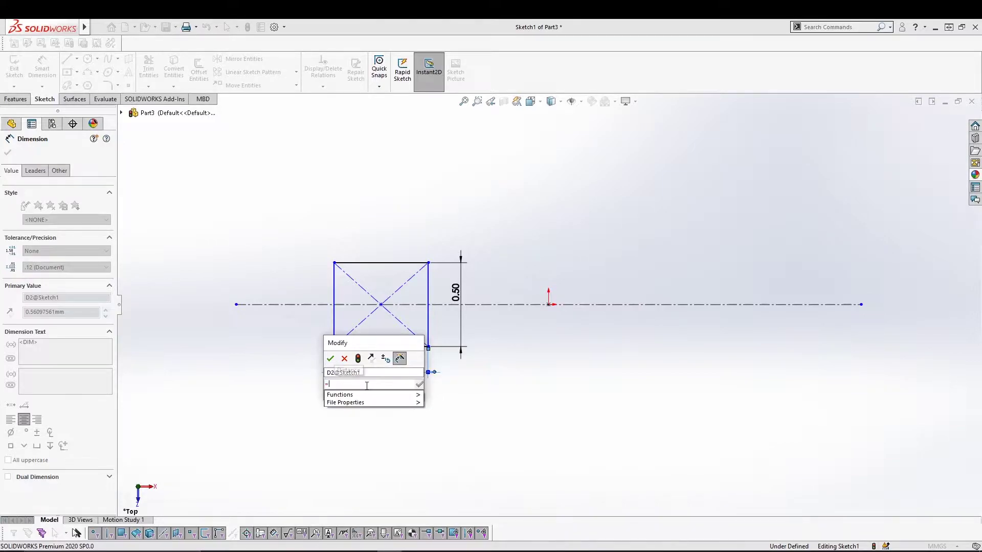
{"action": "left_click", "coordinate": [455, 292]}
{"action": "left_click", "coordinate": [330, 359]}
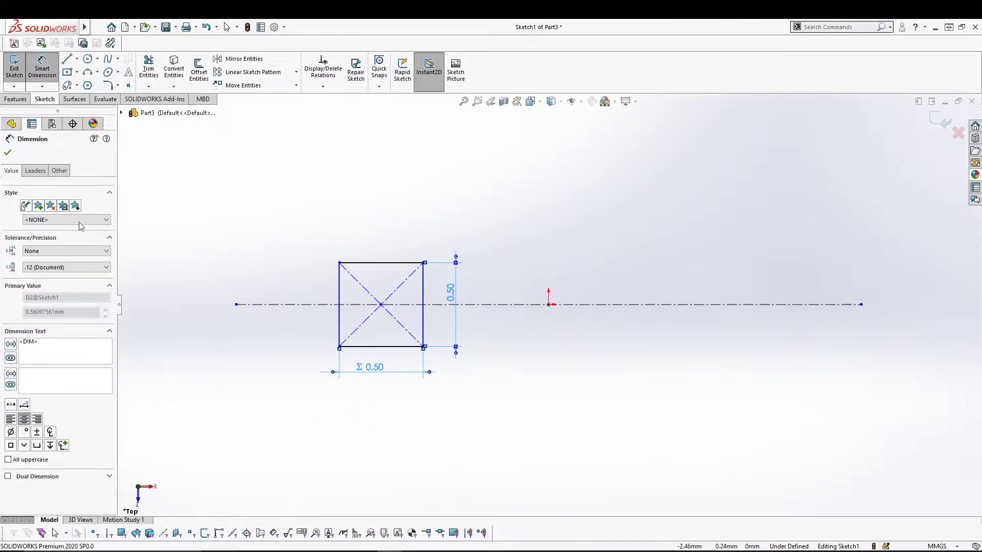
{"action": "left_click", "coordinate": [8, 152]}
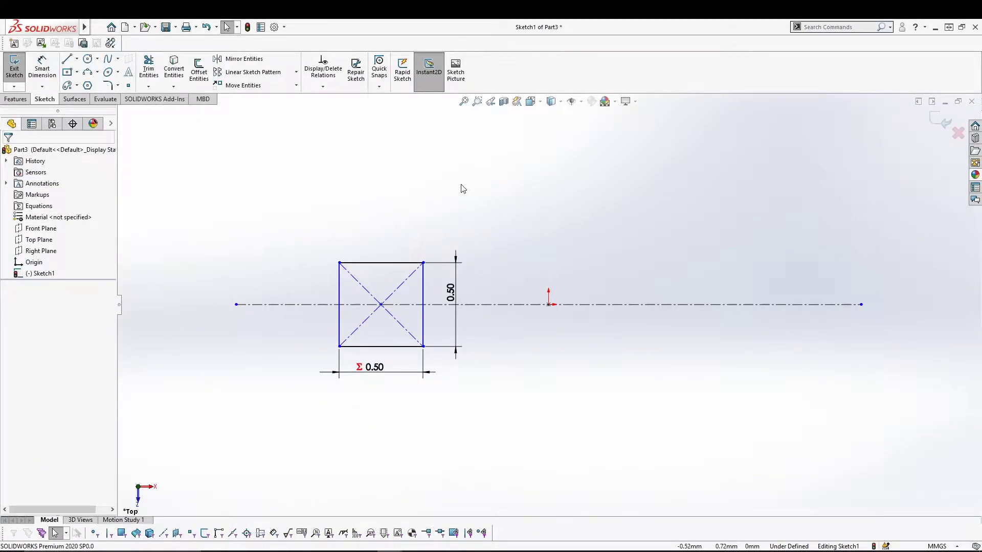
Dimension the horizontal distance from the square's center to the origin as 1.27 mm.
{"action": "left_click", "coordinate": [42, 68]}
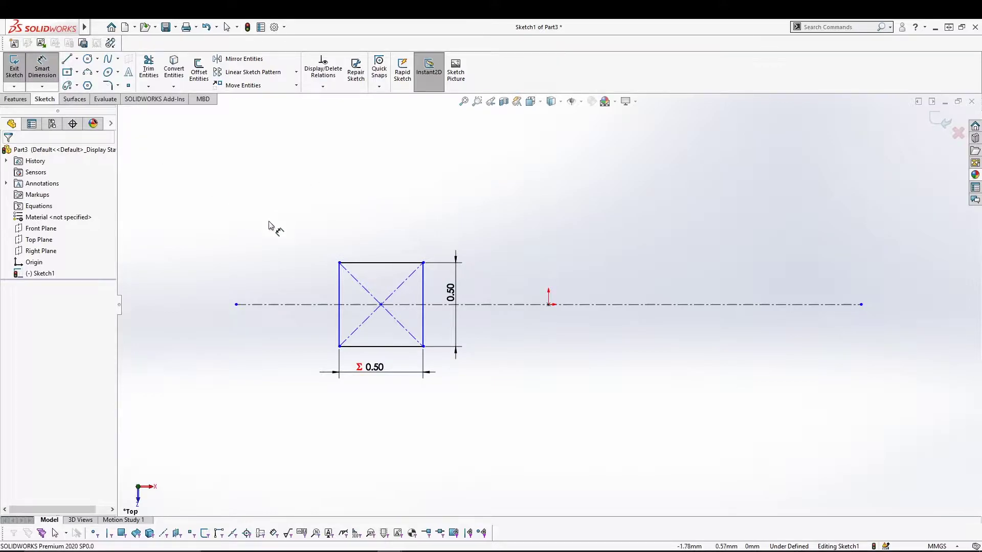
{"action": "left_click", "coordinate": [381, 305]}
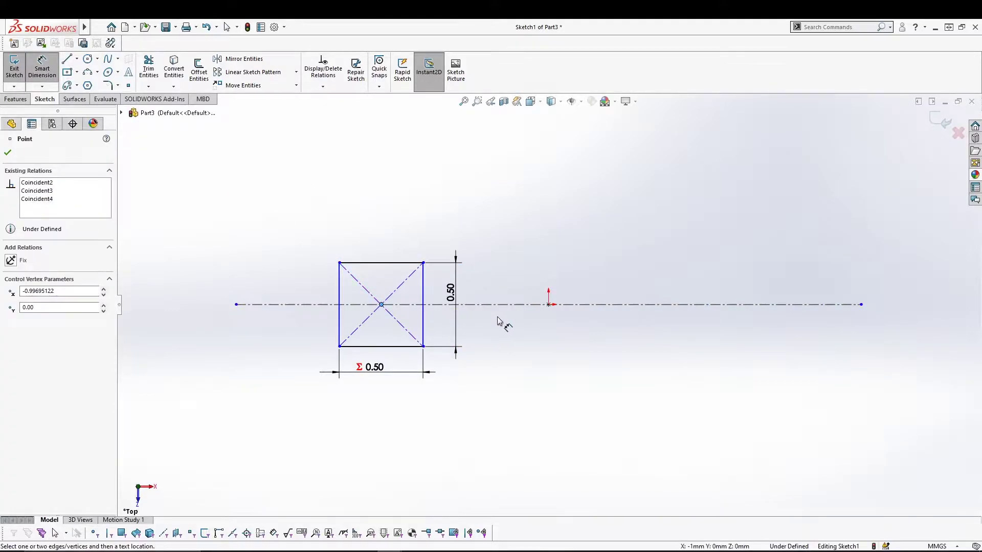
{"action": "left_click", "coordinate": [549, 305]}
{"action": "left_click", "coordinate": [486, 237]}
{"action": "type", "text": "1.27"}
{"action": "key", "text": "Return"}
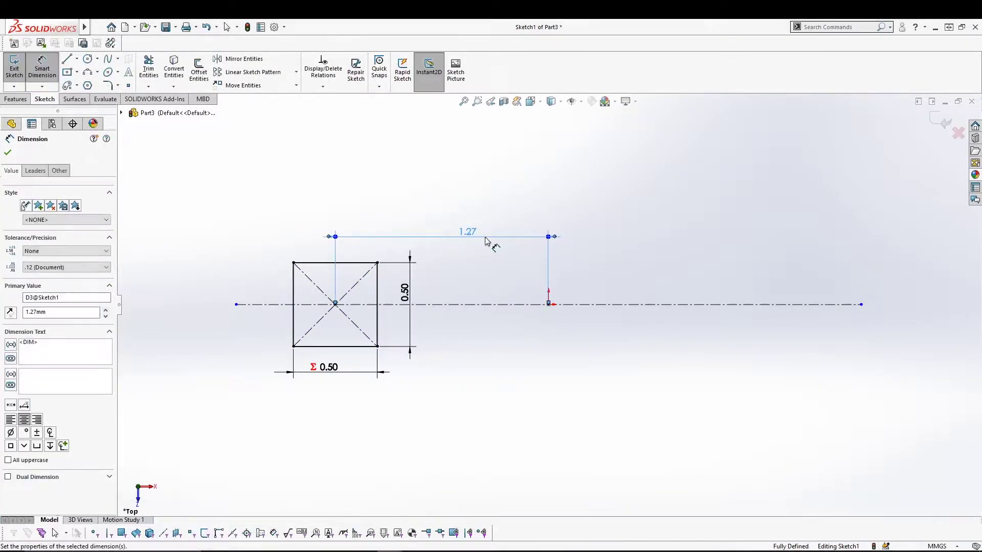
{"action": "left_click", "coordinate": [601, 211]}
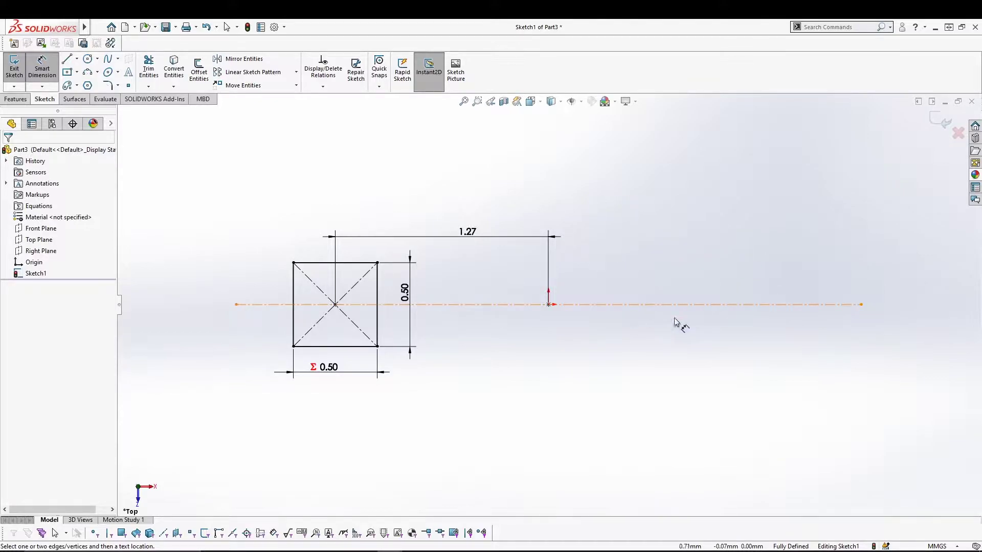
{"action": "left_click", "coordinate": [42, 67]}
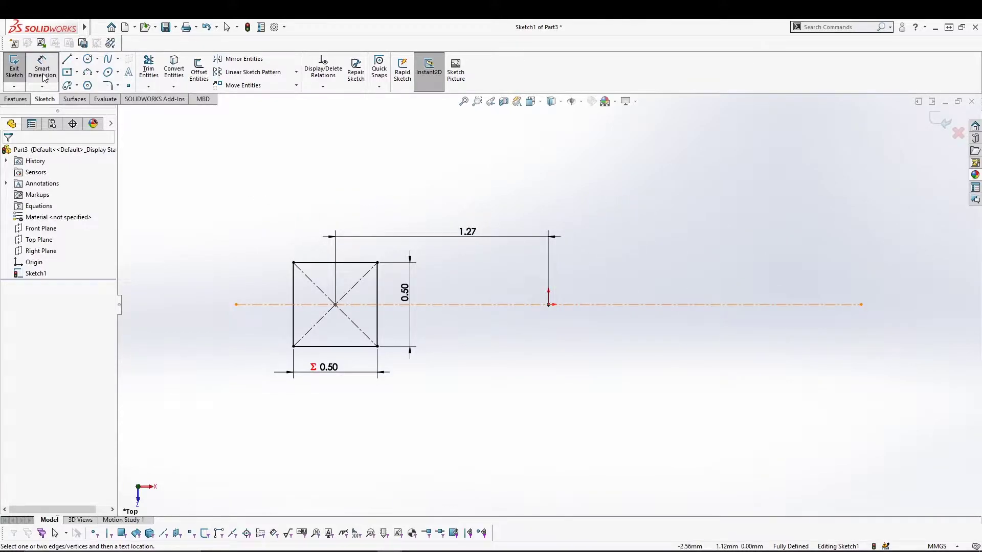
{"action": "left_click_drag", "start_coordinate": [246, 227], "coordinate": [382, 396]}
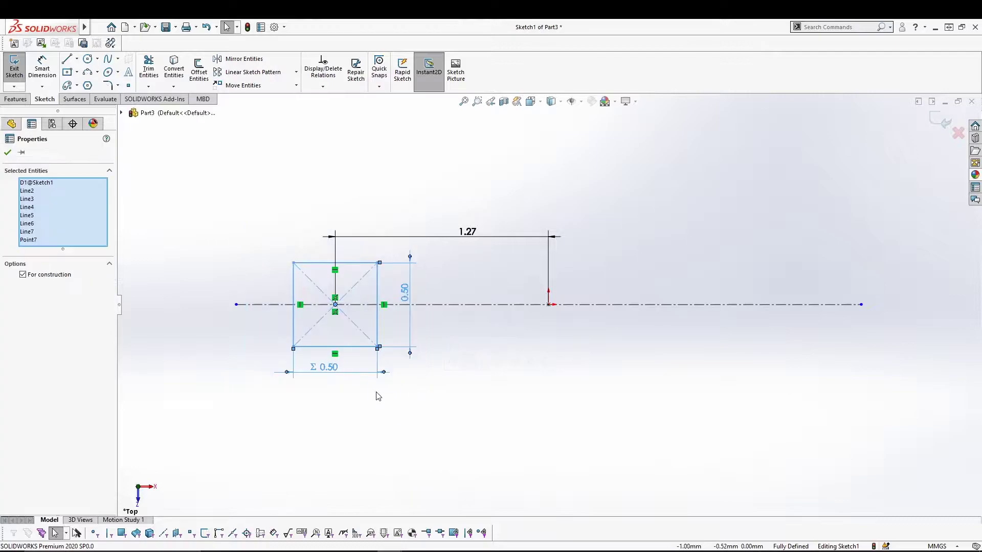
{"action": "left_click", "coordinate": [241, 59]}
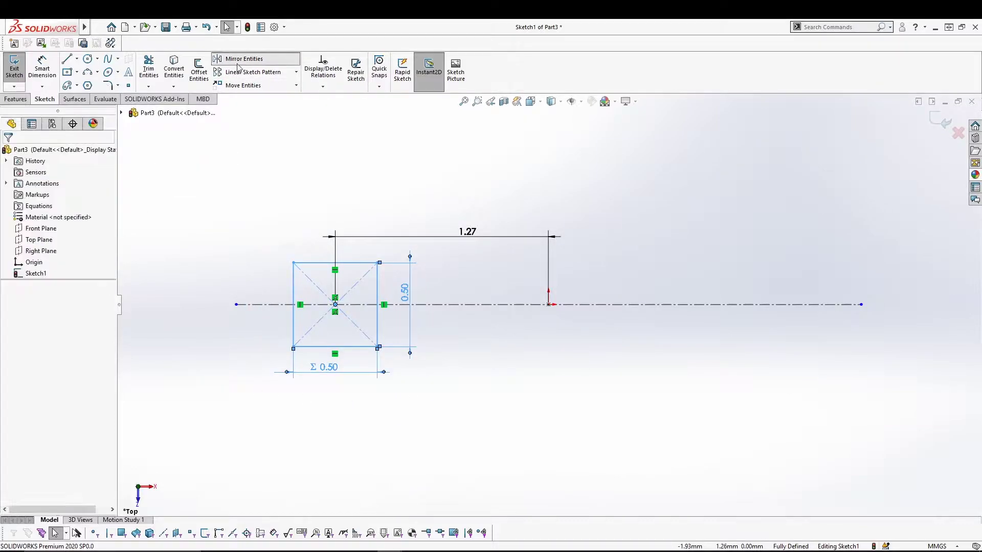
{"action": "left_click", "coordinate": [61, 325]}
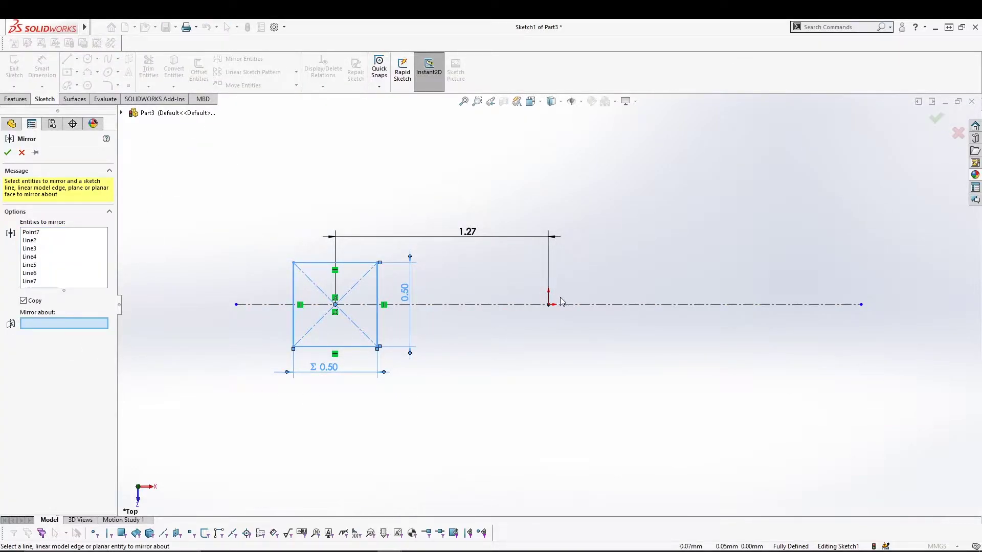
{"action": "left_click", "coordinate": [21, 152]}
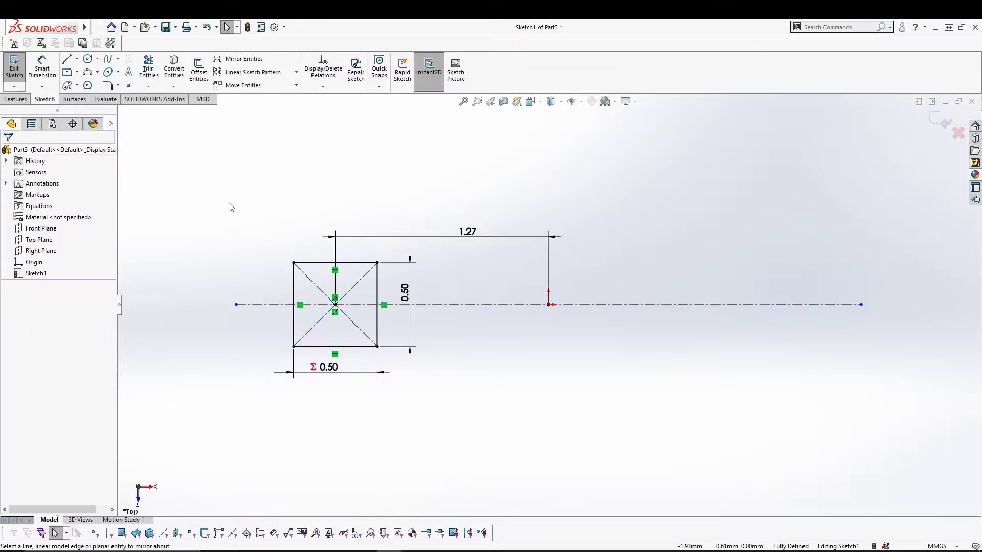
Draw a vertical centerline about 1.8 mm long through the origin, extending above and below the horizontal construction line.
{"action": "key", "text": "s"}
{"action": "left_click", "coordinate": [288, 227]}
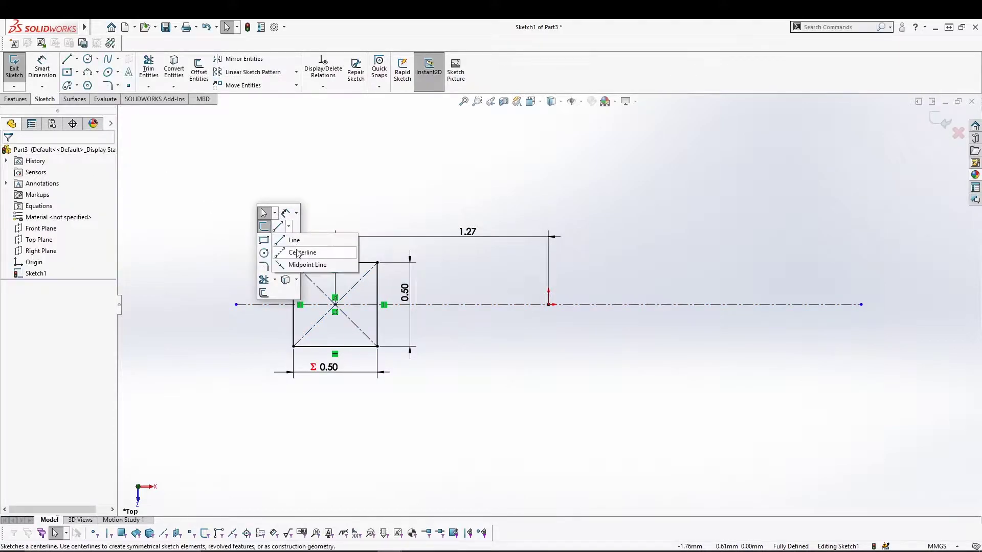
{"action": "left_click", "coordinate": [297, 252]}
{"action": "left_click", "coordinate": [548, 179]}
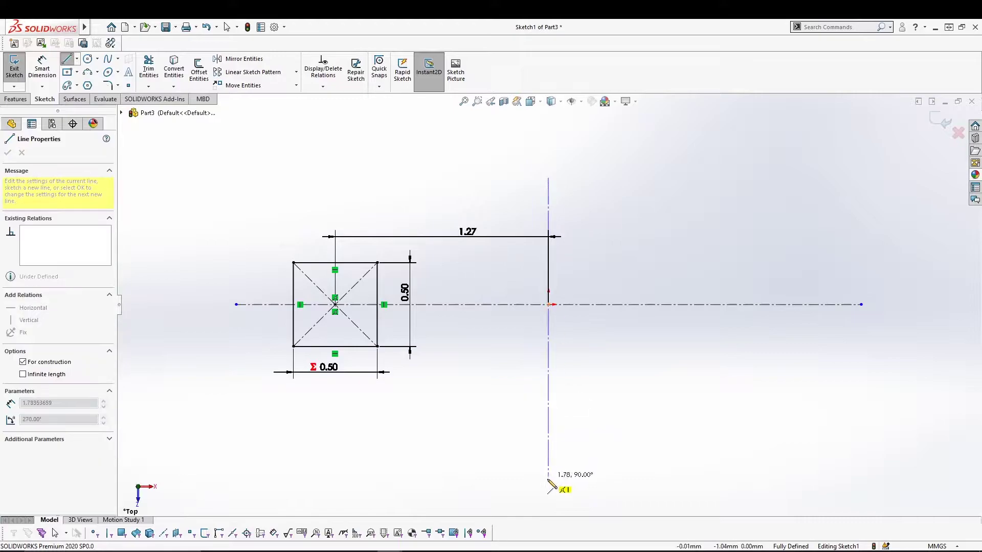
{"action": "left_click", "coordinate": [549, 489]}
{"action": "key", "text": "Escape"}
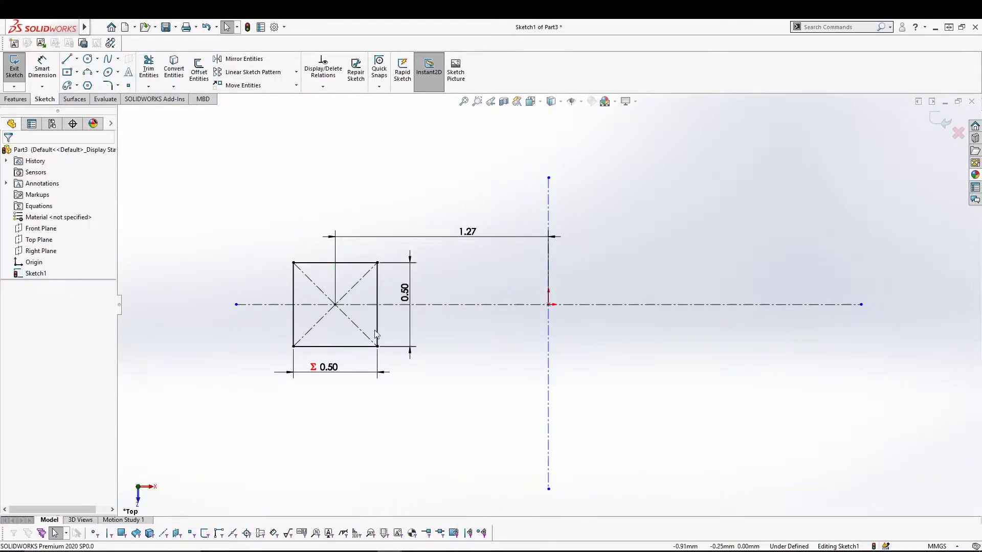
Mirror the dimensioned square, including its diagonals and center point, about the vertical centerline, and close the sketch.
{"action": "mouse_move", "coordinate": [259, 201]}
{"action": "left_mouse_down"}
{"action": "mouse_move", "coordinate": [403, 326]}
{"action": "mouse_move", "coordinate": [443, 401]}
{"action": "left_mouse_up"}
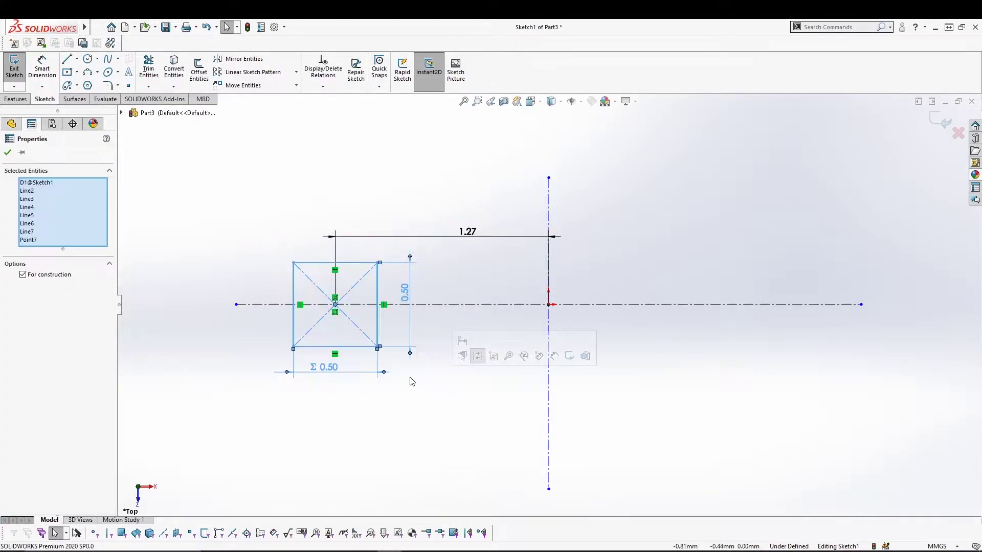
{"action": "left_click", "coordinate": [233, 60]}
{"action": "left_click", "coordinate": [55, 325]}
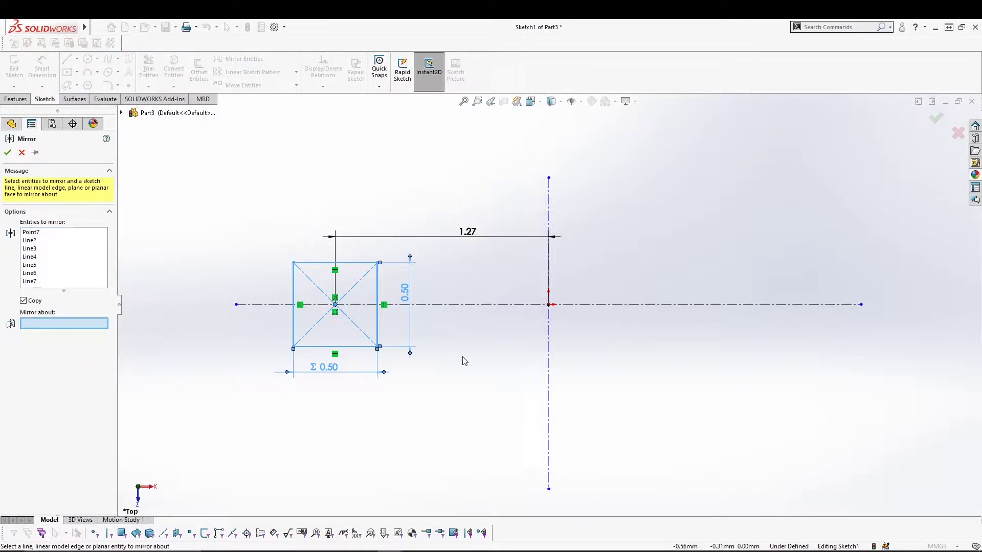
{"action": "left_click", "coordinate": [548, 321]}
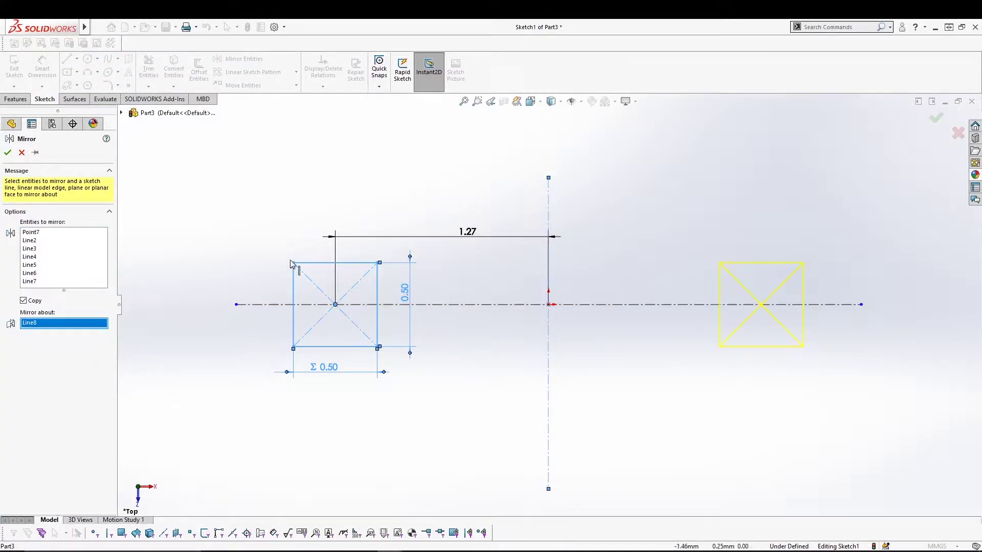
{"action": "left_click", "coordinate": [7, 153]}
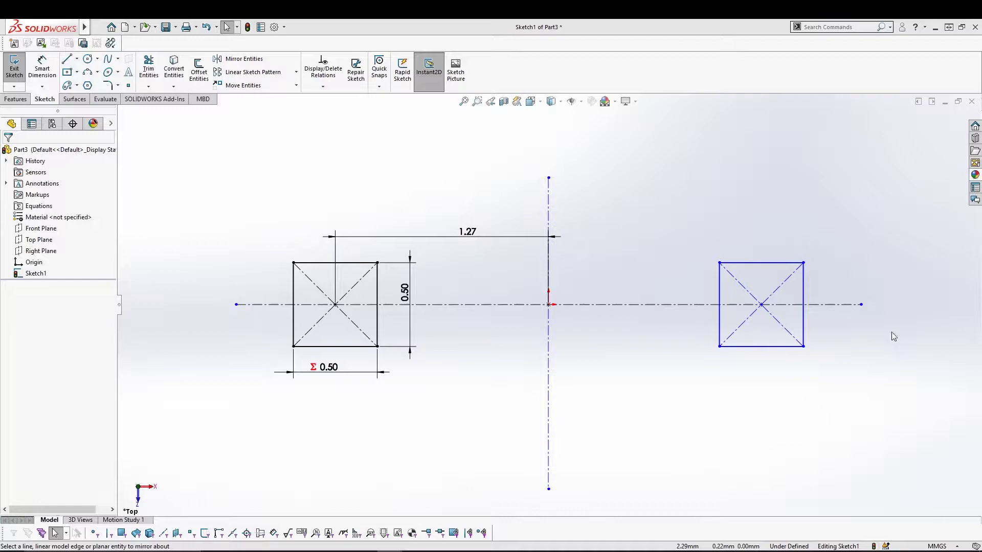
{"action": "left_click", "coordinate": [14, 69]}
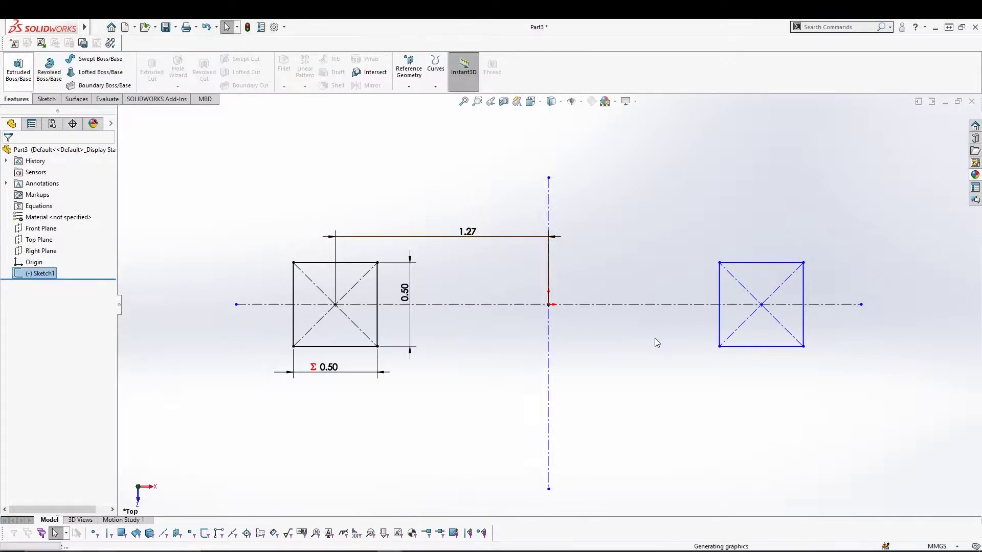
Extrude both squares as blind bosses, 3.5 mm upward in Direction 1 and 25 mm downward in Direction 2.
{"action": "middle_click_drag", "start_coordinate": [590, 392], "coordinate": [596, 226]}
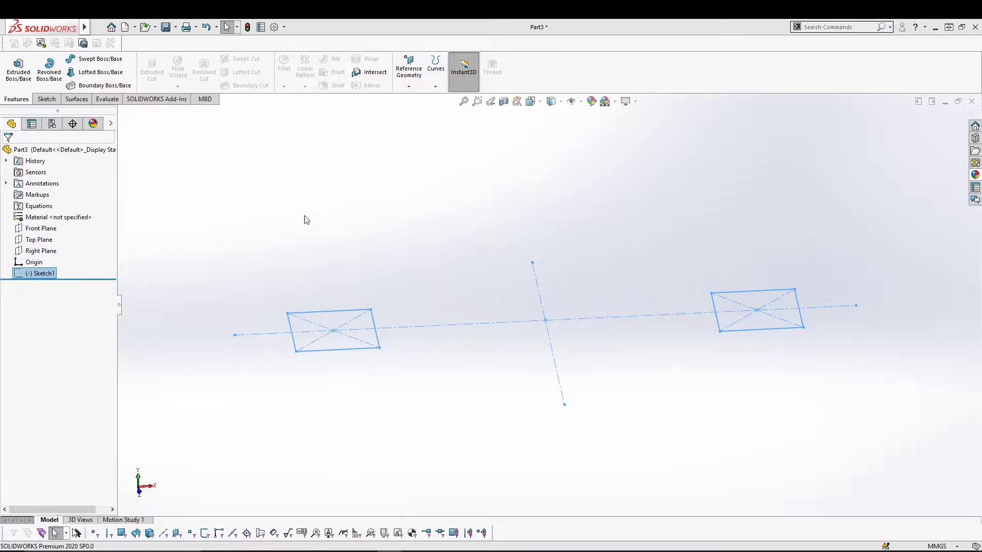
{"action": "left_click", "coordinate": [18, 69]}
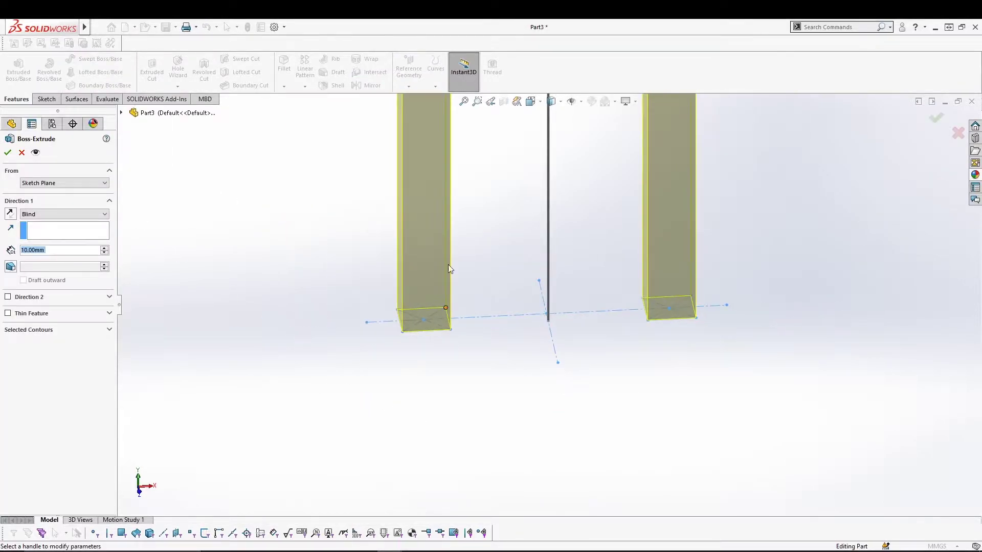
{"action": "left_click", "coordinate": [464, 105]}
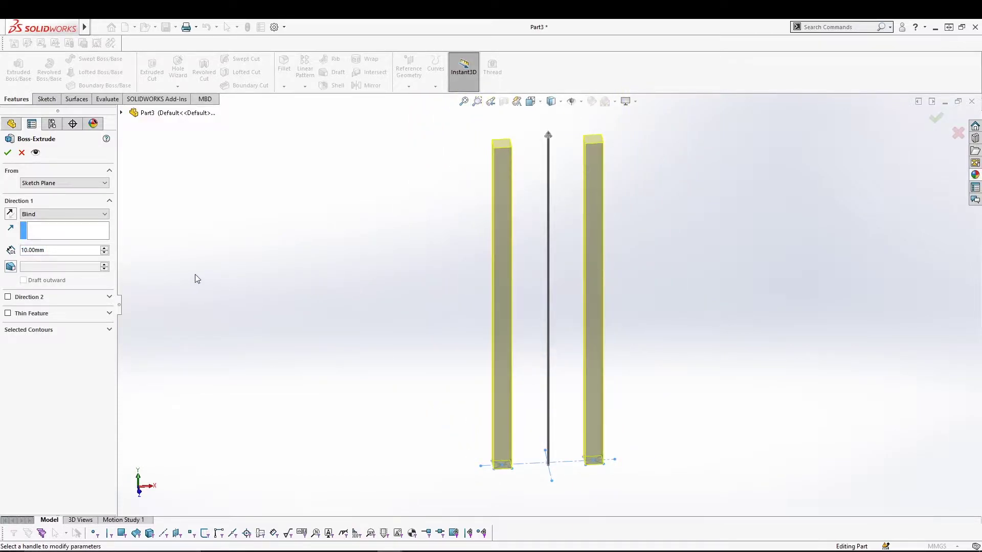
{"action": "double_click", "coordinate": [57, 250]}
{"action": "type", "text": "3.5"}
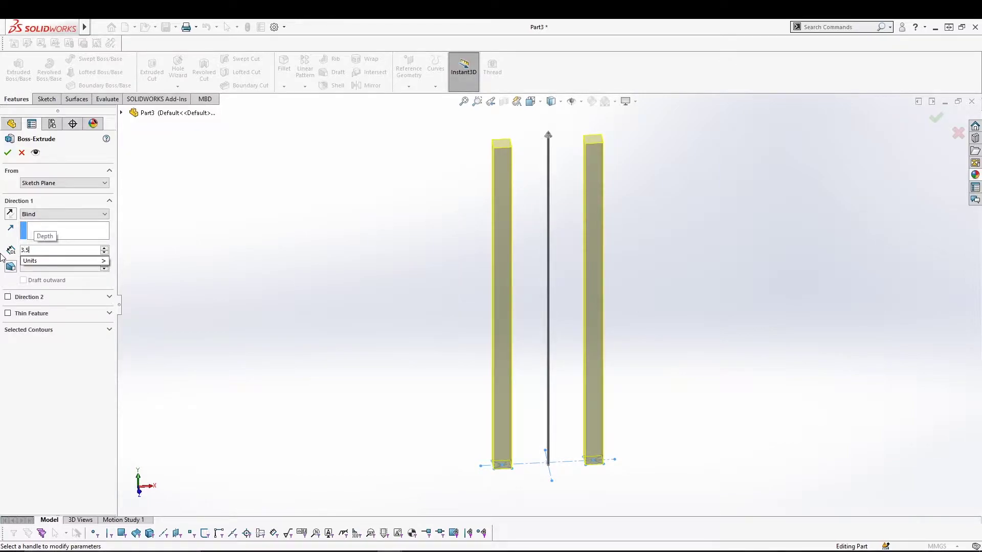
{"action": "key", "text": "Return"}
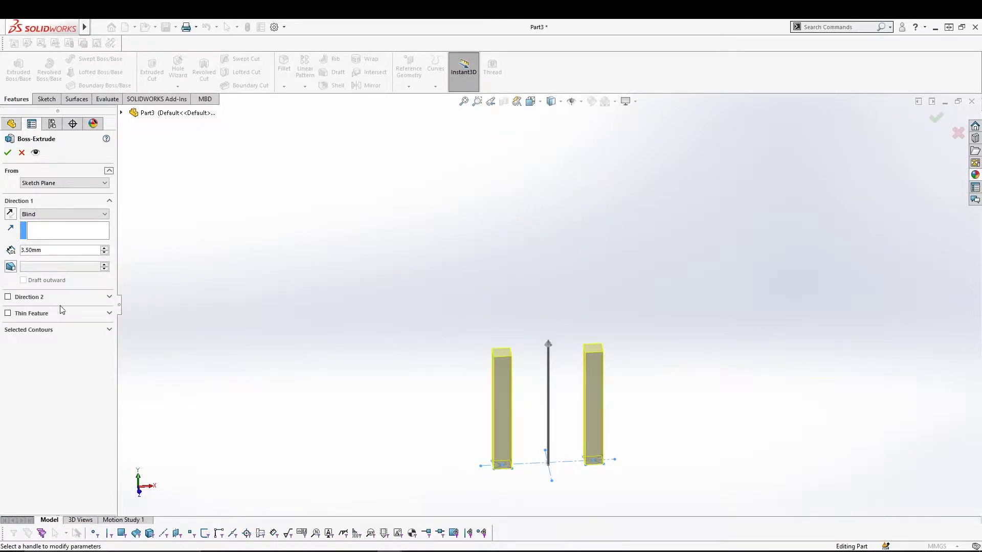
{"action": "left_click", "coordinate": [8, 297]}
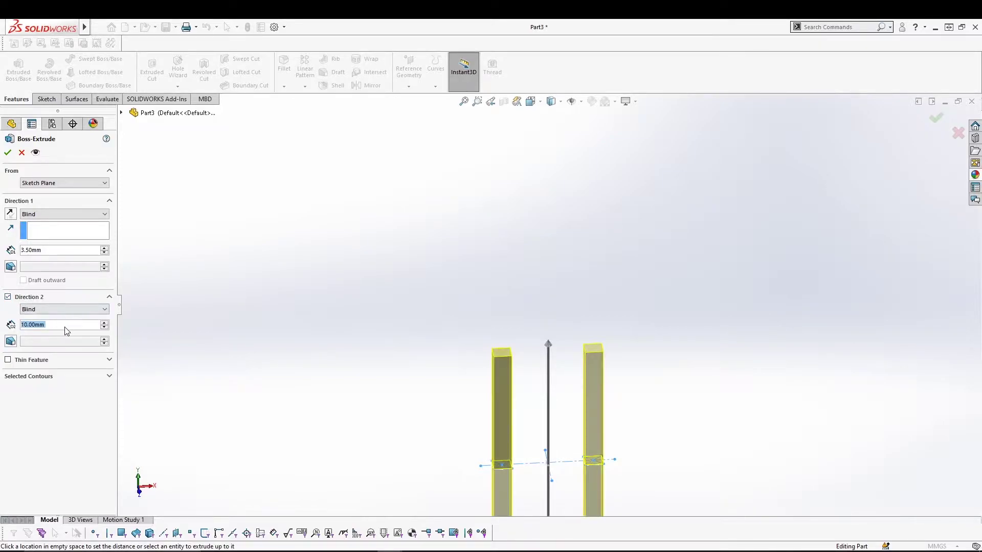
{"action": "type", "text": "25"}
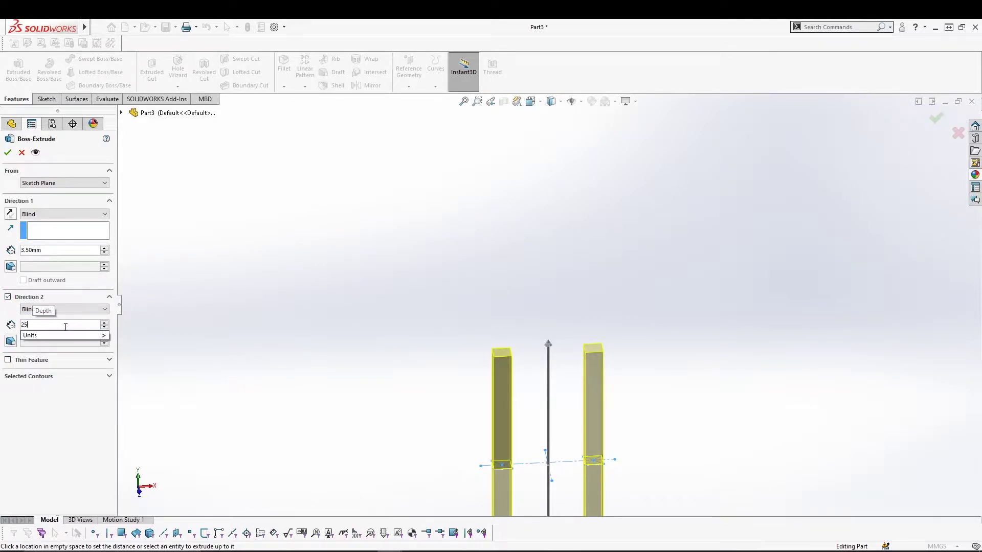
{"action": "scroll", "coordinate": [377, 396], "scroll_direction": "up", "scroll_amount": 6}
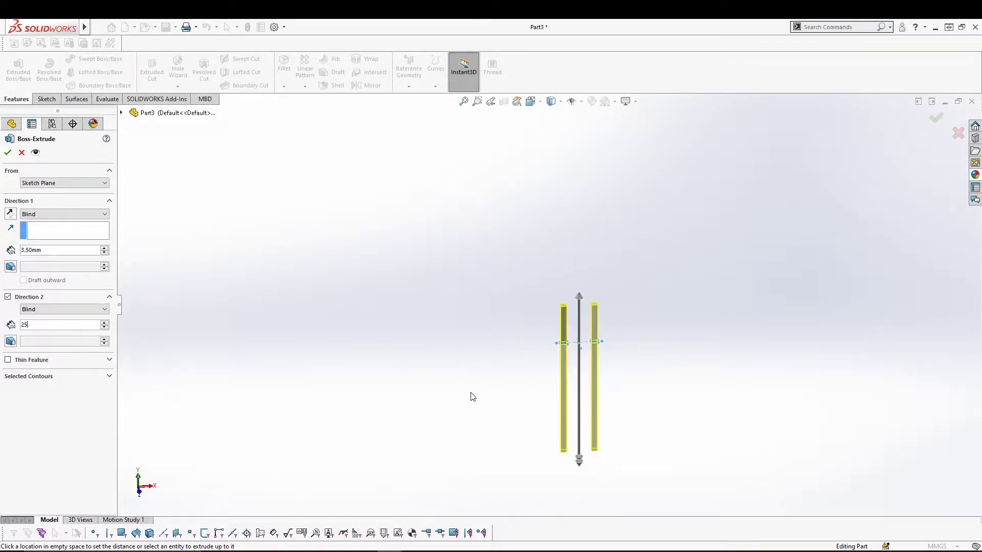
{"action": "scroll", "coordinate": [470, 397], "scroll_direction": "down", "scroll_amount": 1}
{"action": "left_click", "coordinate": [7, 153]}
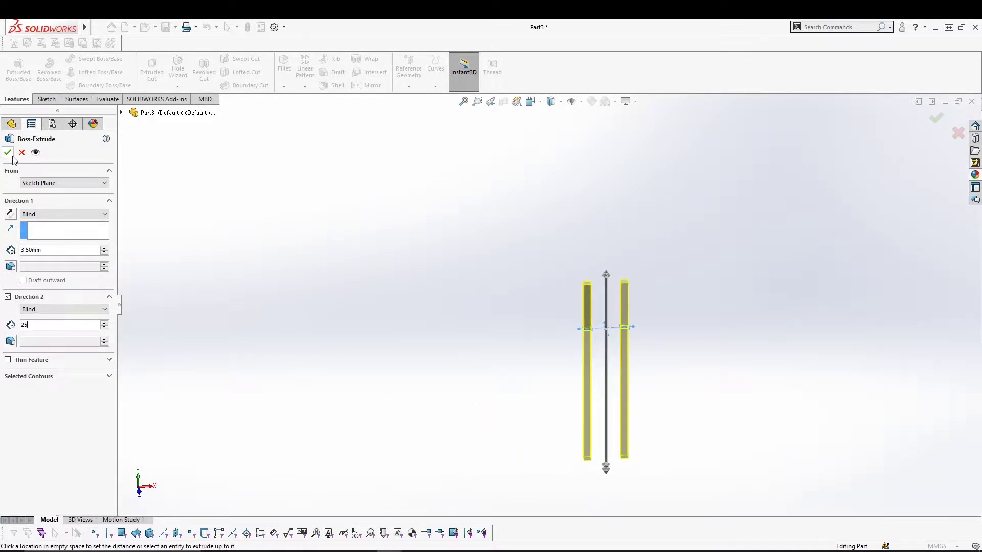
Start a new sketch on the front face of the left lead.
{"action": "mouse_move", "coordinate": [527, 380]}
{"action": "middle_mouse_down"}
{"action": "mouse_move", "coordinate": [629, 401]}
{"action": "mouse_move", "coordinate": [478, 390]}
{"action": "mouse_move", "coordinate": [530, 245]}
{"action": "mouse_move", "coordinate": [521, 399]}
{"action": "middle_mouse_up"}
{"action": "left_click", "coordinate": [463, 102]}
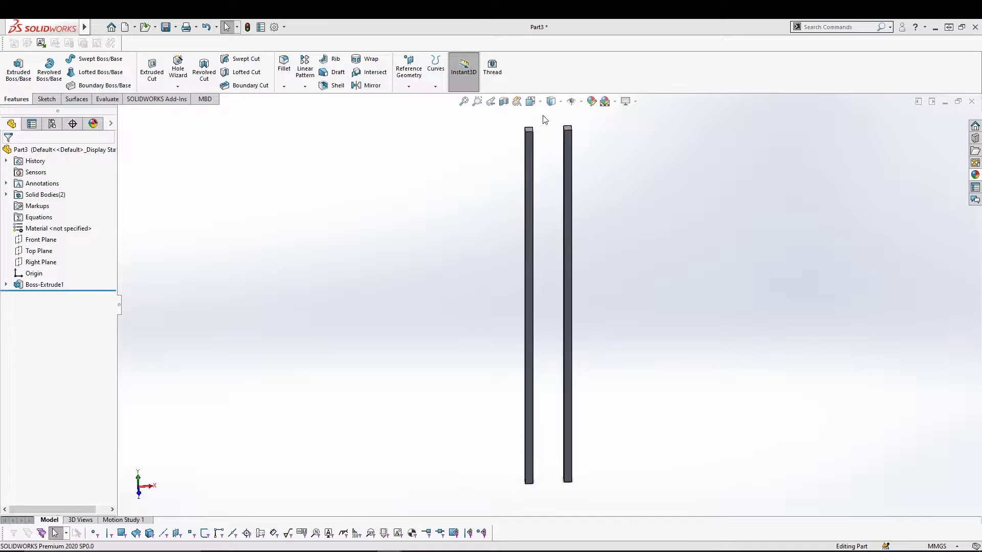
{"action": "left_click", "coordinate": [530, 101]}
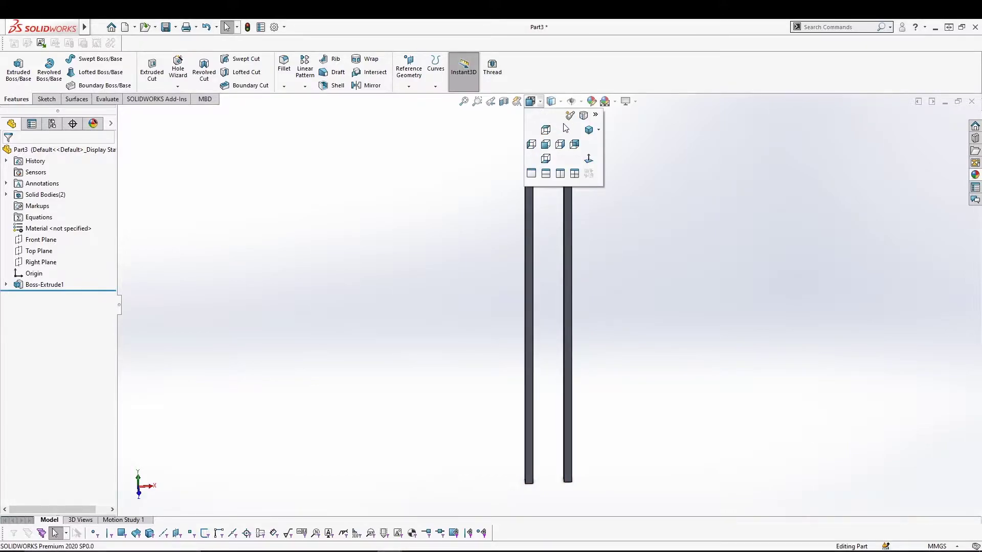
{"action": "left_click", "coordinate": [545, 129]}
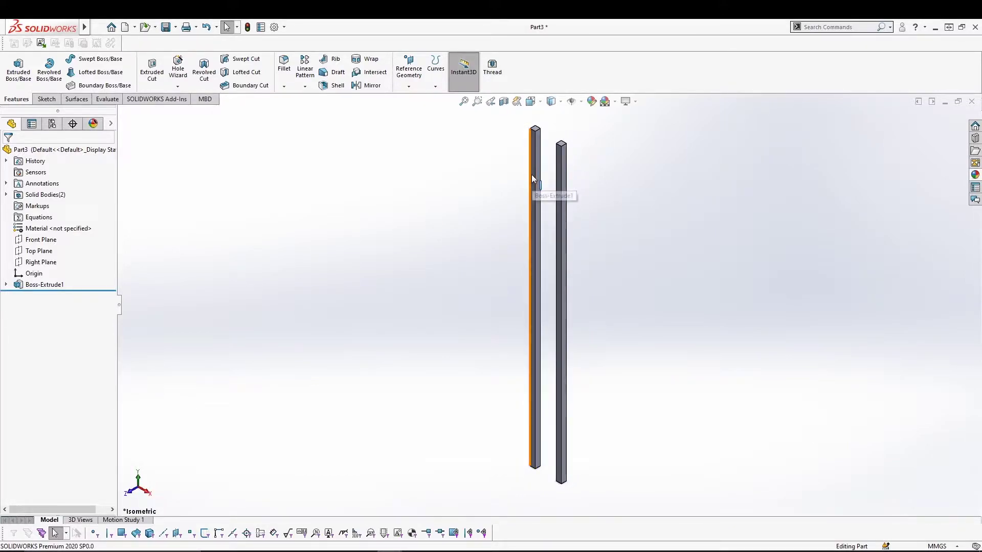
{"action": "scroll", "coordinate": [532, 175], "scroll_direction": "down", "scroll_amount": 5}
{"action": "left_click", "coordinate": [524, 222]}
{"action": "left_click", "coordinate": [572, 194]}
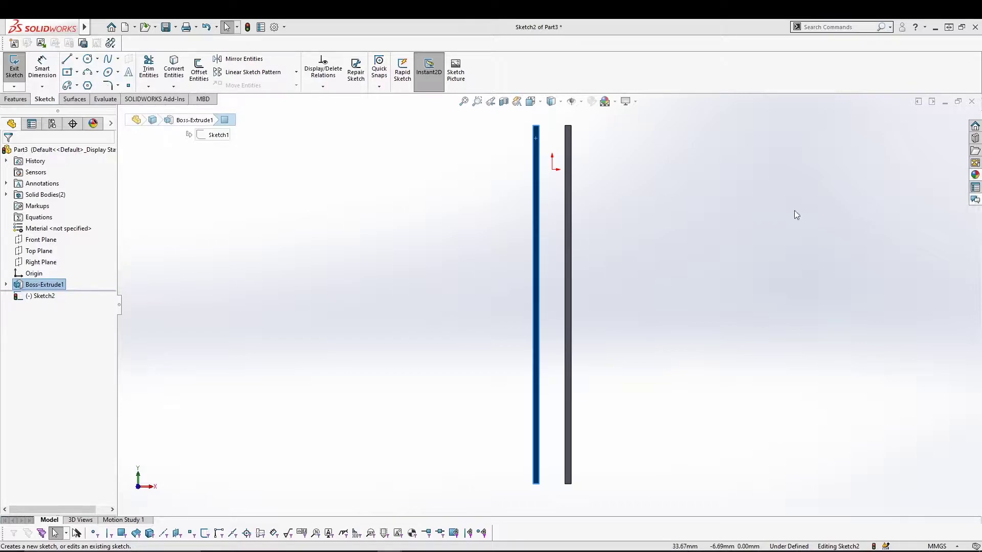
Draw a closed four-sided outline against the right lead's inner edge near its upper end, with a slanted inner side and a shorter bottom edge.
{"action": "scroll", "coordinate": [547, 136], "scroll_direction": "down", "scroll_amount": 4}
{"action": "scroll", "coordinate": [572, 205], "scroll_direction": "down", "scroll_amount": 4}
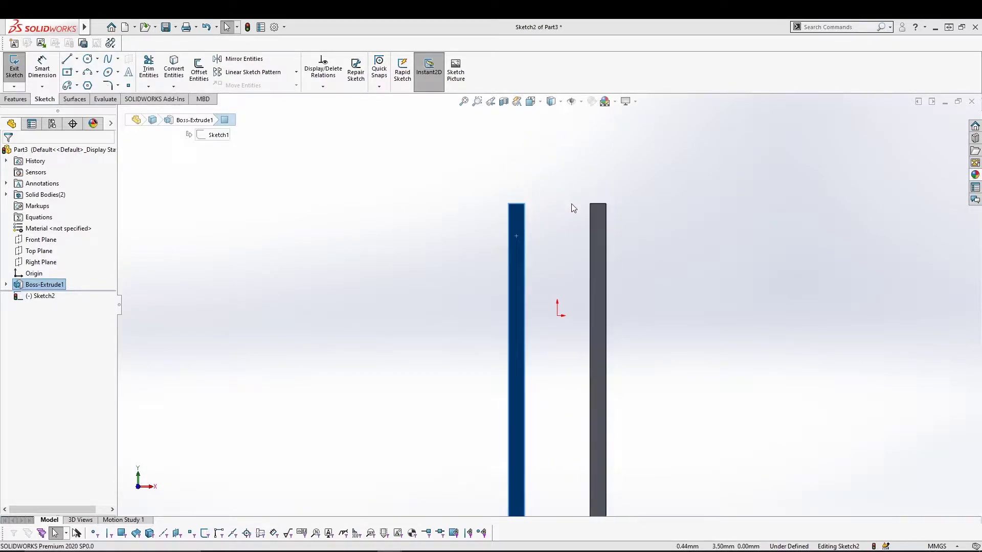
{"action": "left_click", "coordinate": [341, 251]}
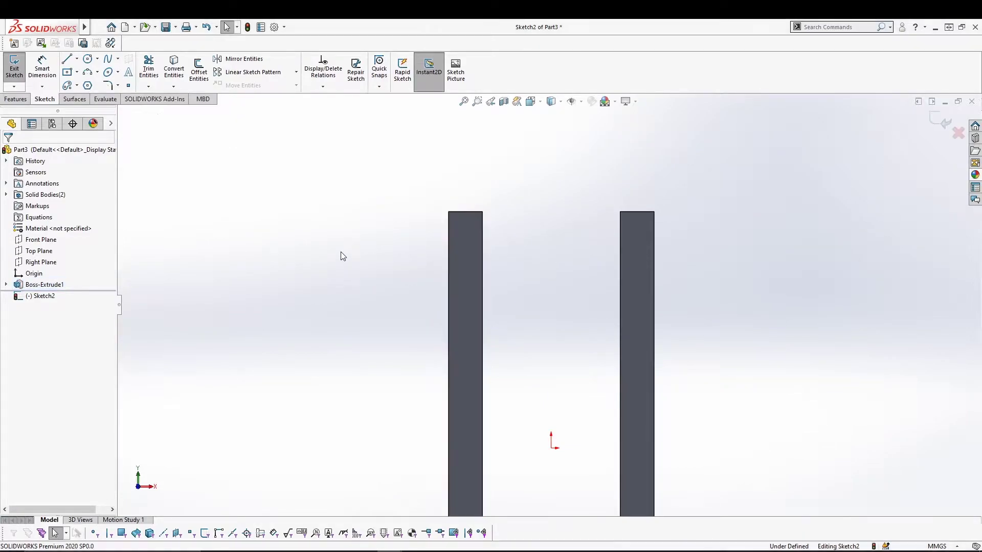
{"action": "left_click", "coordinate": [67, 61]}
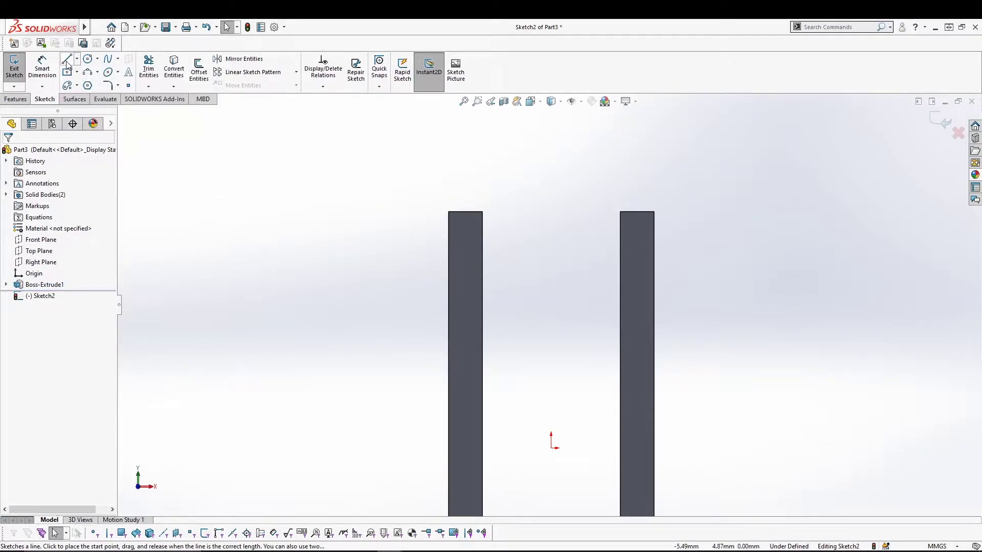
{"action": "left_click", "coordinate": [523, 224]}
{"action": "left_click", "coordinate": [620, 224]}
{"action": "left_click", "coordinate": [620, 316]}
{"action": "left_click", "coordinate": [561, 315]}
{"action": "left_click", "coordinate": [522, 224]}
{"action": "key", "text": "Escape"}
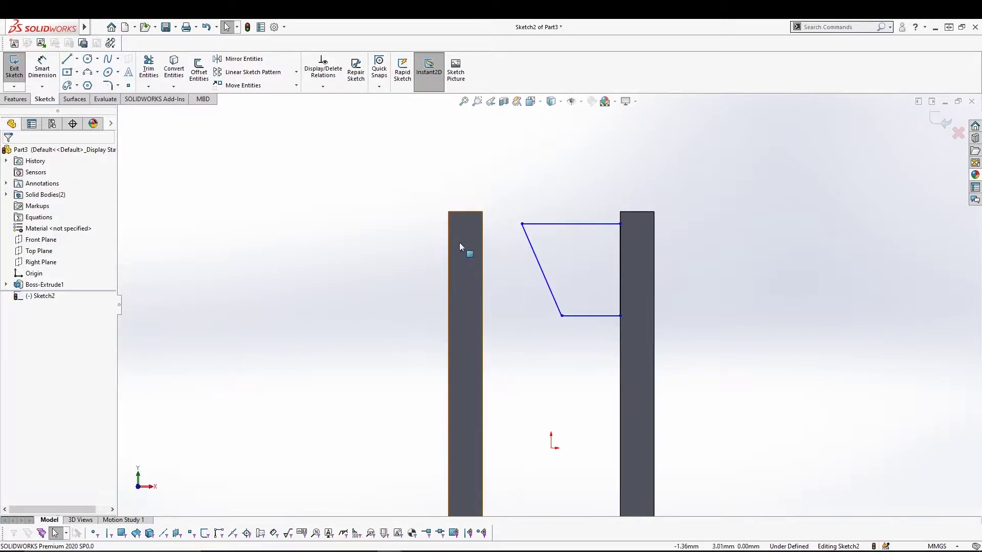
Draw a closed outline against the left lead's inner edge with a slanted side about 1.26 mm long, a short vertical tip and a horizontal bottom.
{"action": "left_click", "coordinate": [66, 59]}
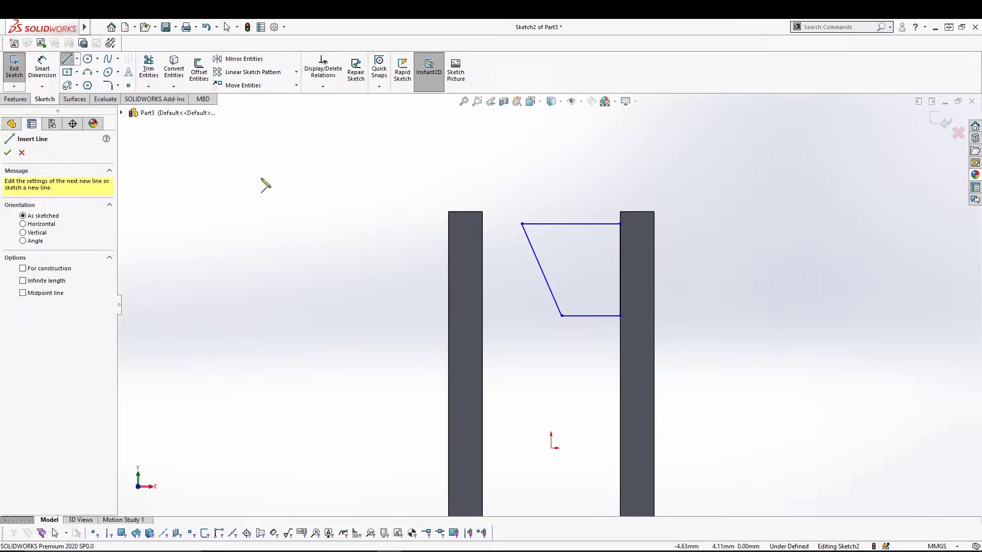
{"action": "left_click", "coordinate": [483, 237]}
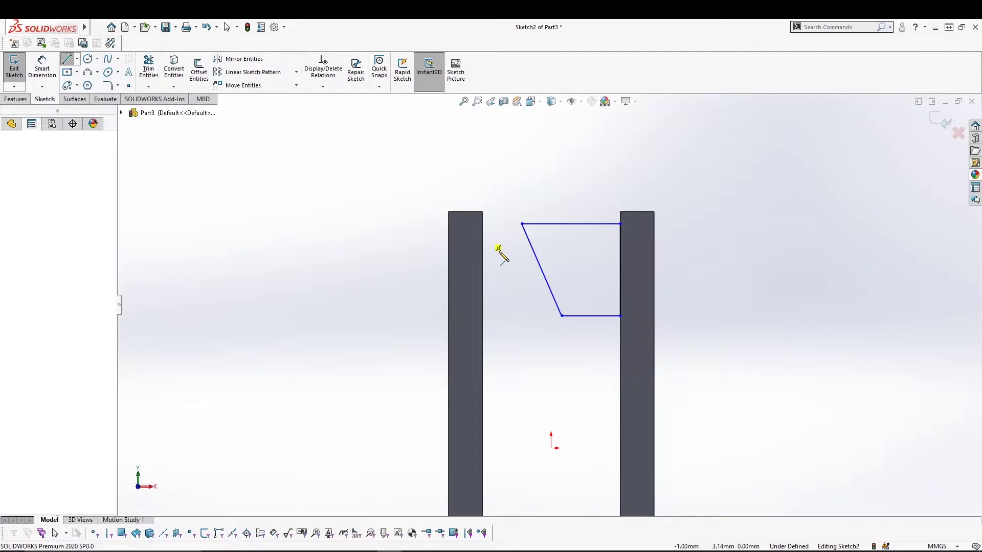
{"action": "left_click", "coordinate": [533, 304]}
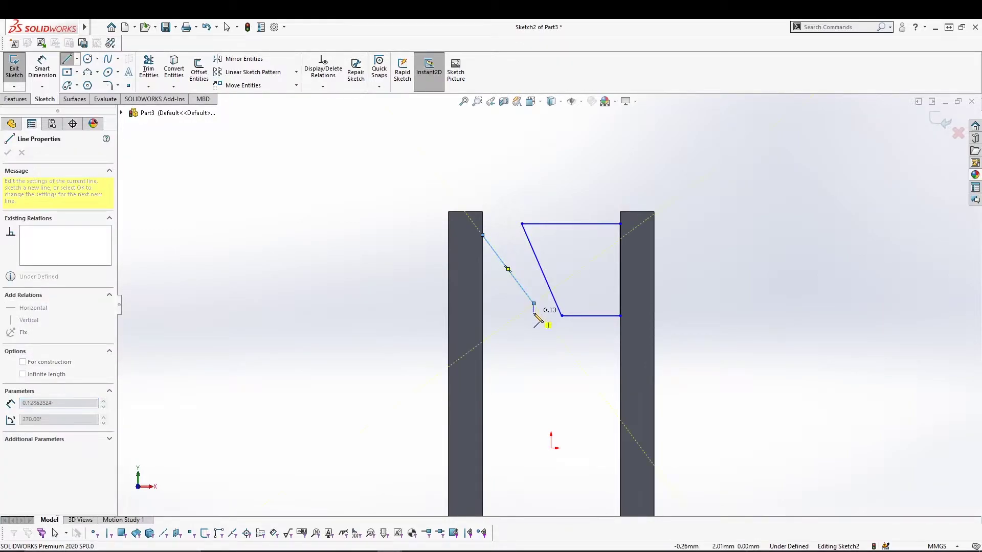
{"action": "left_click", "coordinate": [534, 316]}
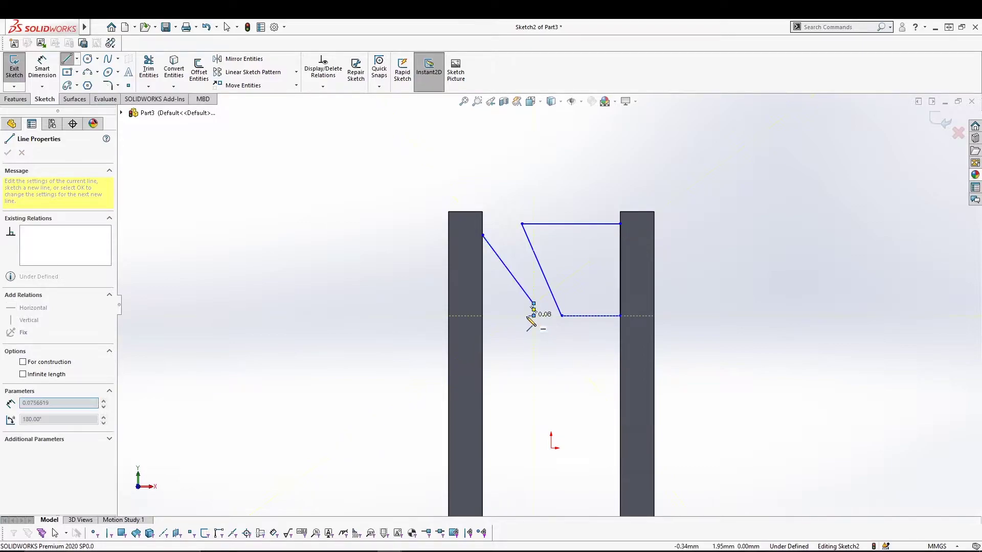
{"action": "left_click", "coordinate": [483, 316]}
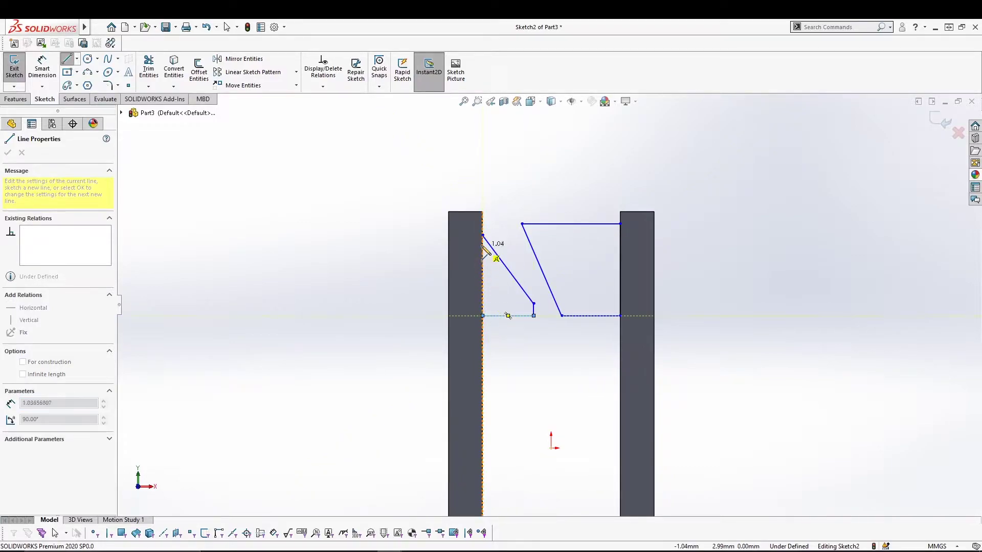
{"action": "left_click", "coordinate": [483, 236]}
{"action": "key", "text": "Escape"}
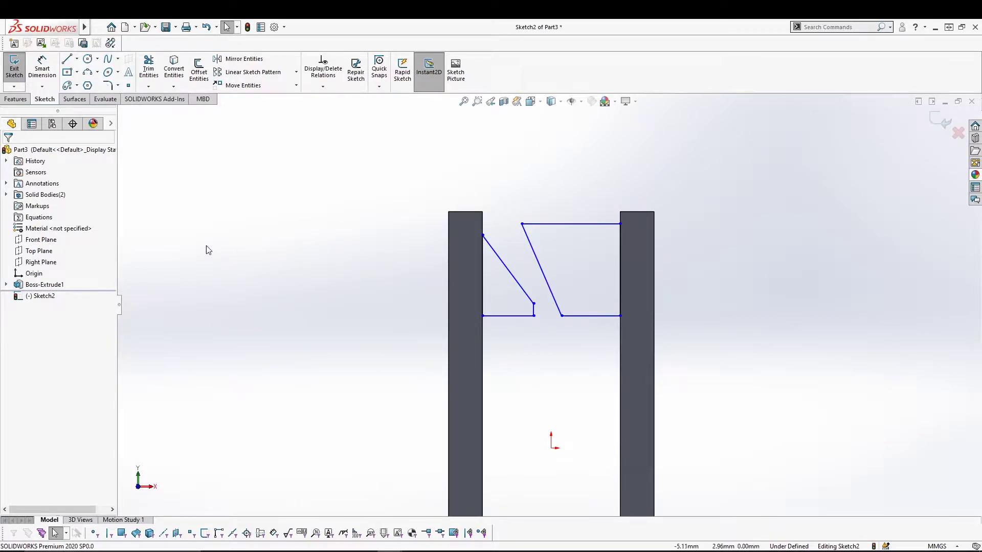
Make the slanted sides of the two outlines parallel, and close the sketch.
{"action": "left_click", "coordinate": [483, 237]}
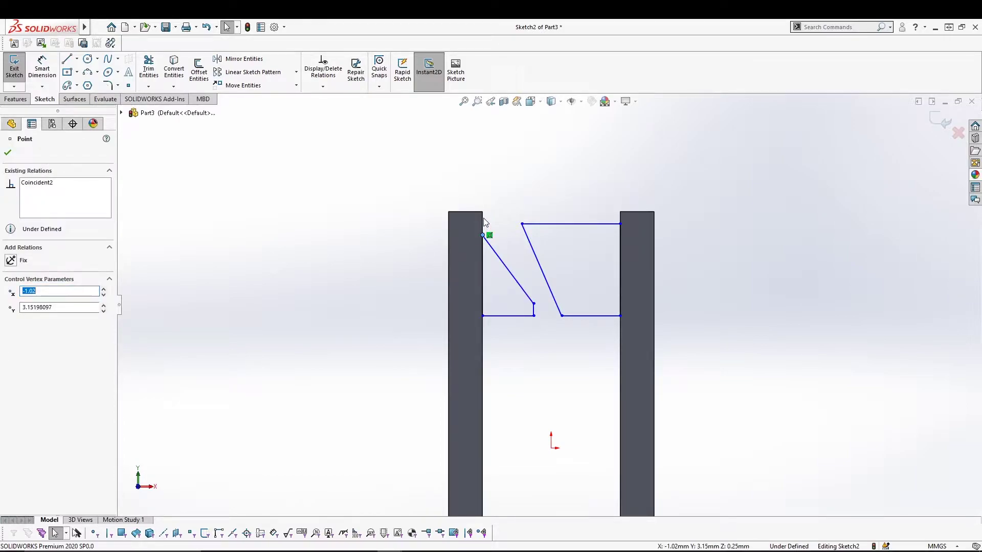
{"action": "left_click", "coordinate": [507, 225]}
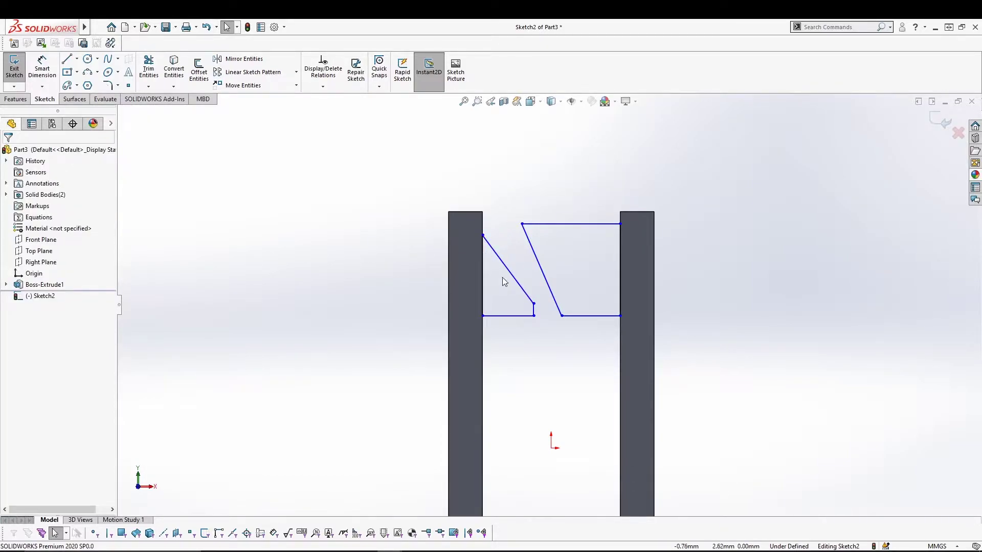
{"action": "left_click", "coordinate": [516, 282]}
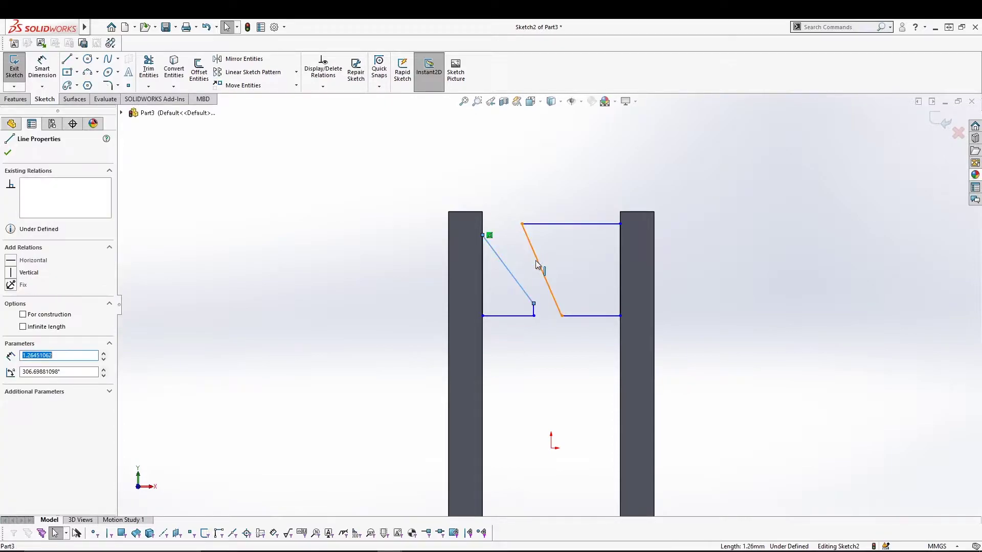
{"action": "left_click", "coordinate": [535, 260], "text": "ctrl"}
{"action": "left_click", "coordinate": [628, 216]}
{"action": "left_click", "coordinate": [804, 274]}
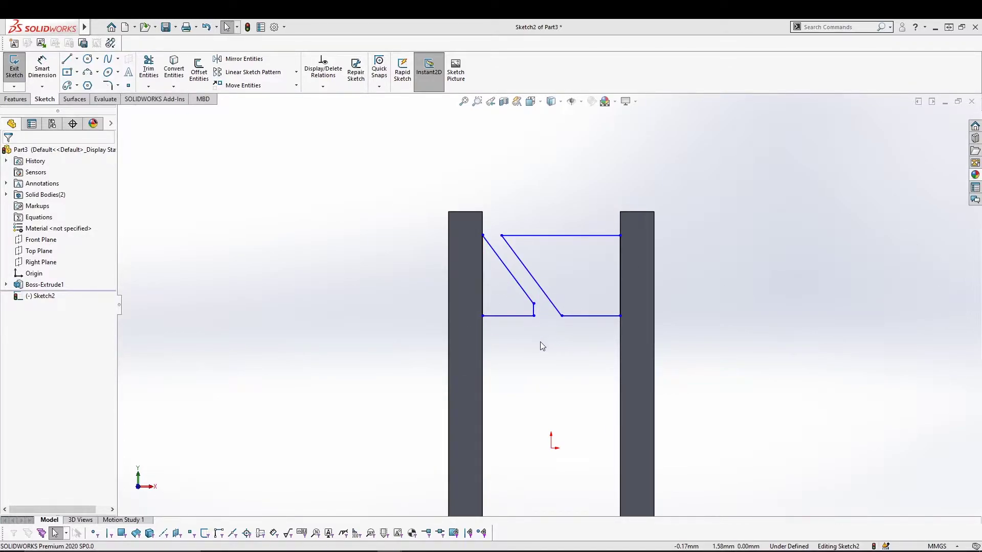
{"action": "left_click", "coordinate": [15, 68]}
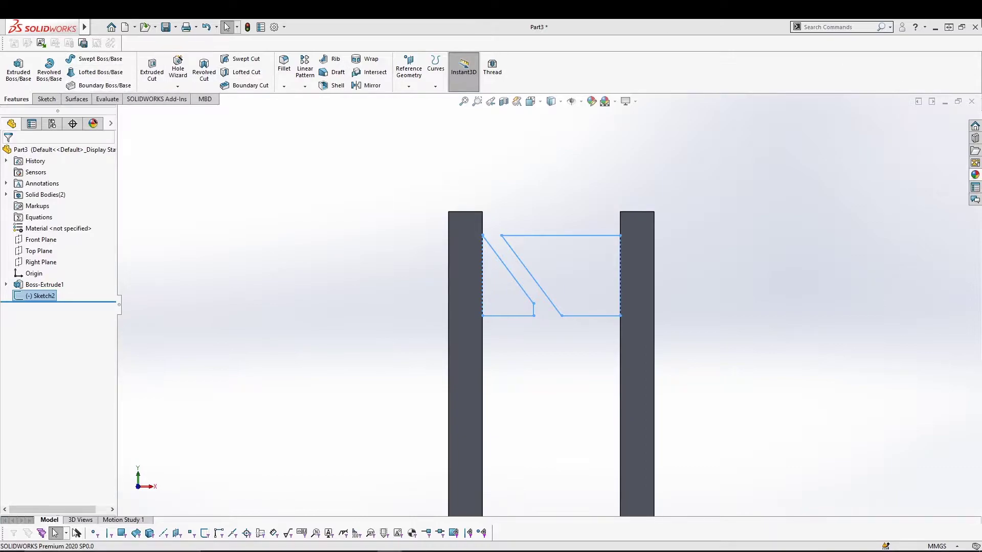
Extrude the two outlines 0.5 mm backwards into the leads' thickness, merging them with both lead bodies chosen manually in the feature scope.
{"action": "left_click", "coordinate": [19, 70]}
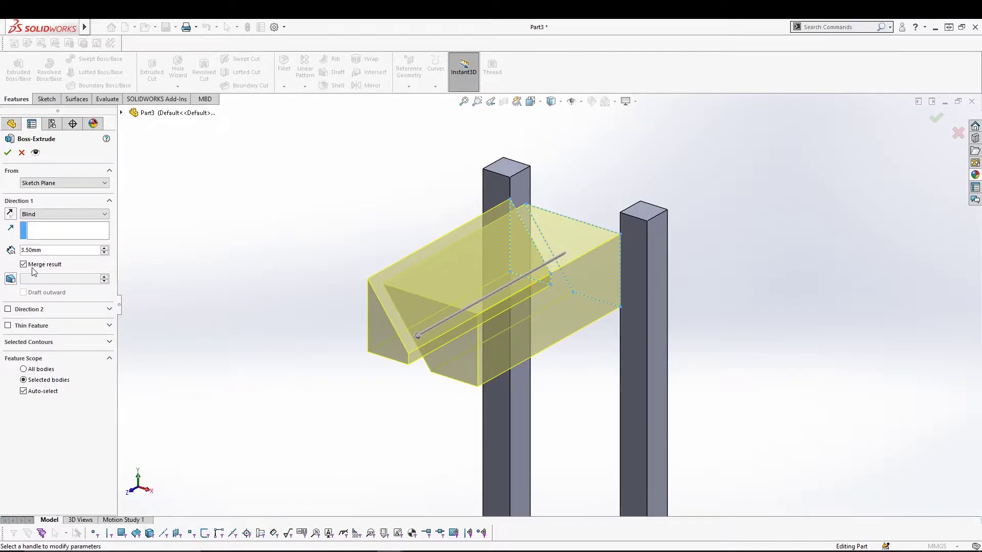
{"action": "left_click", "coordinate": [9, 215]}
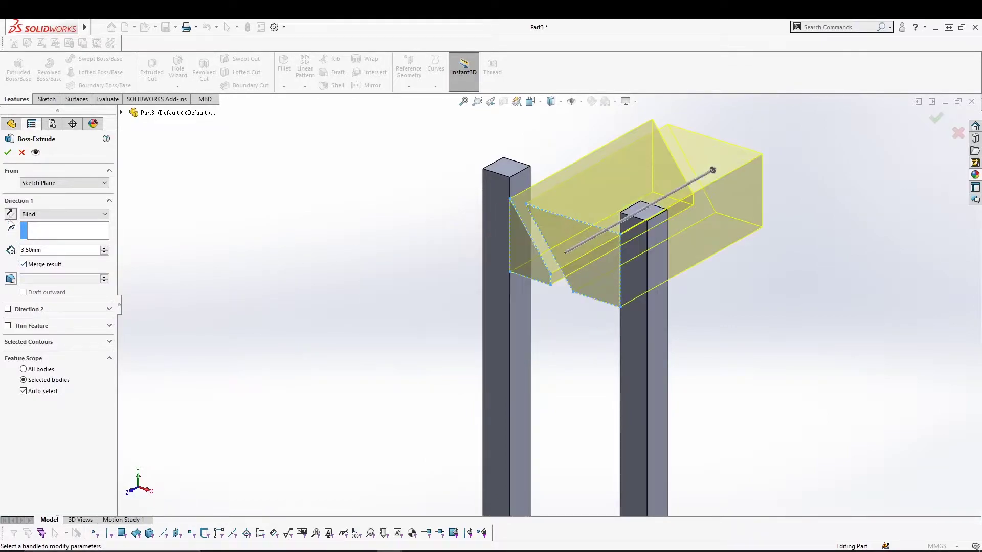
{"action": "type", "text": ".5"}
{"action": "key", "text": "Return"}
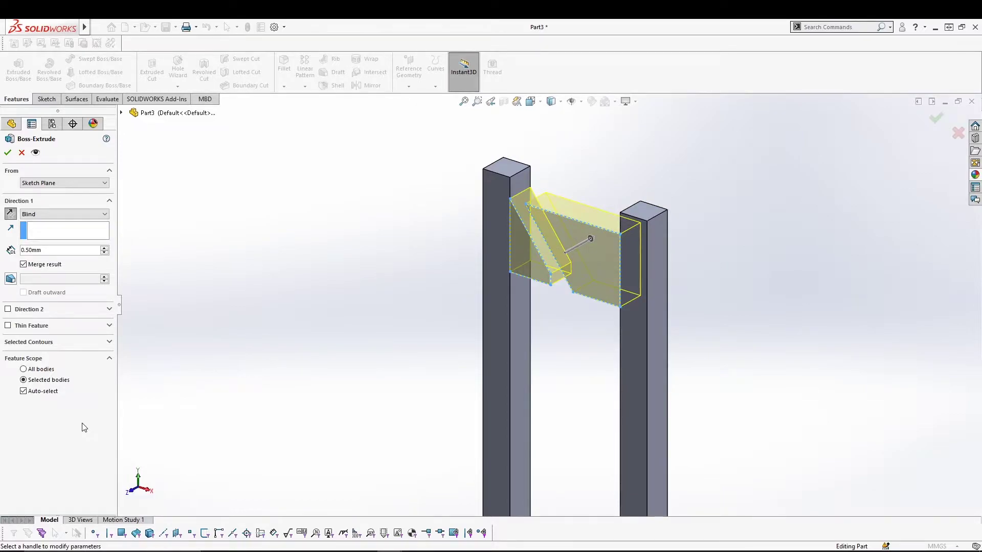
{"action": "left_click", "coordinate": [45, 392]}
{"action": "left_click", "coordinate": [48, 413]}
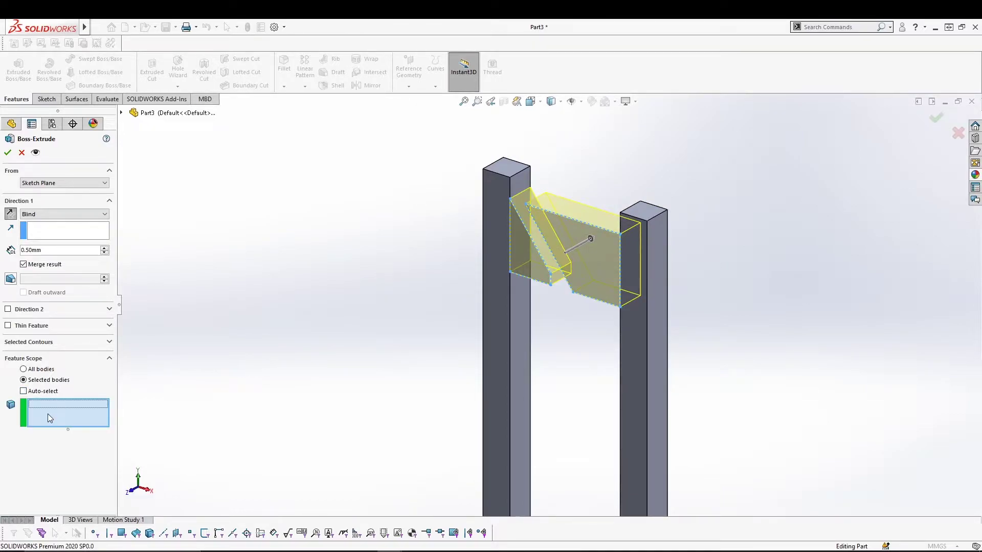
{"action": "left_click", "coordinate": [495, 366]}
{"action": "left_click", "coordinate": [628, 382]}
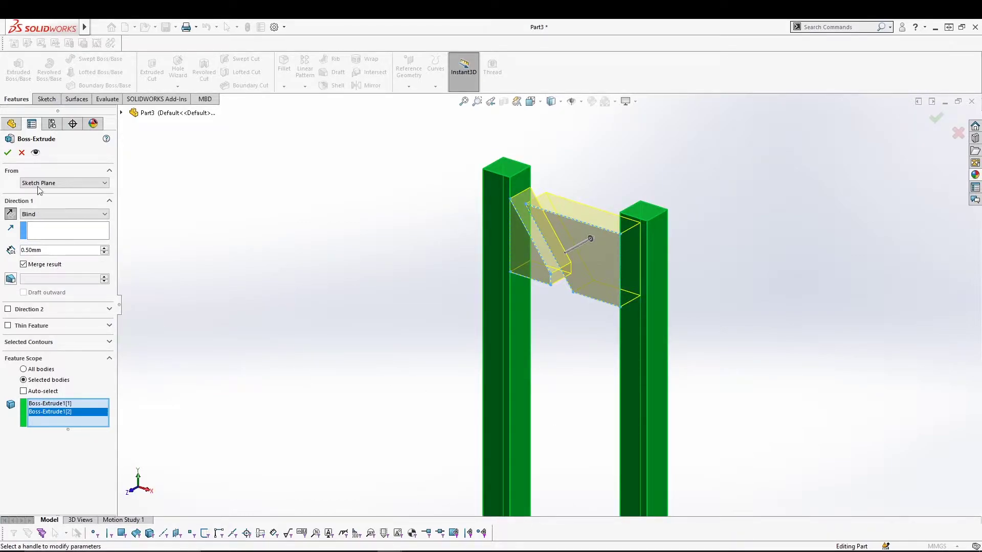
{"action": "key", "text": "Return"}
Start a sketch on the top face of the right lead's anvil and draw a circle of about 0.55 mm radius centred across its width.
{"action": "middle_click_drag", "start_coordinate": [565, 312], "coordinate": [607, 316]}
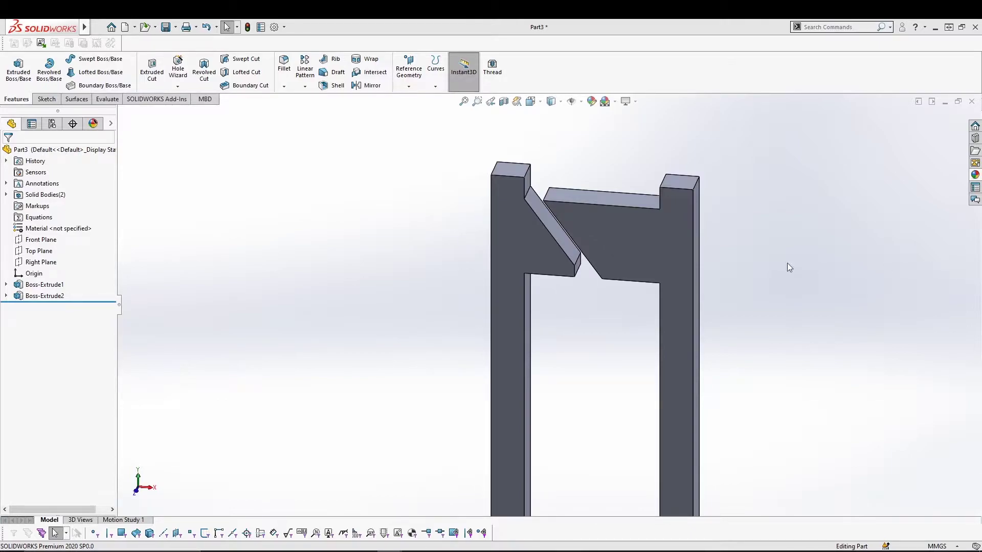
{"action": "left_click", "coordinate": [602, 203]}
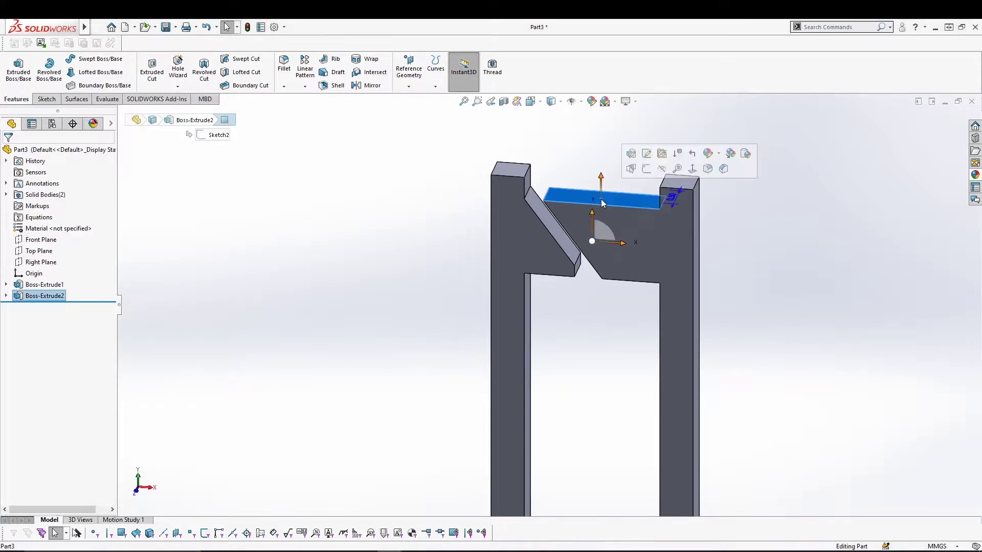
{"action": "left_click", "coordinate": [646, 153]}
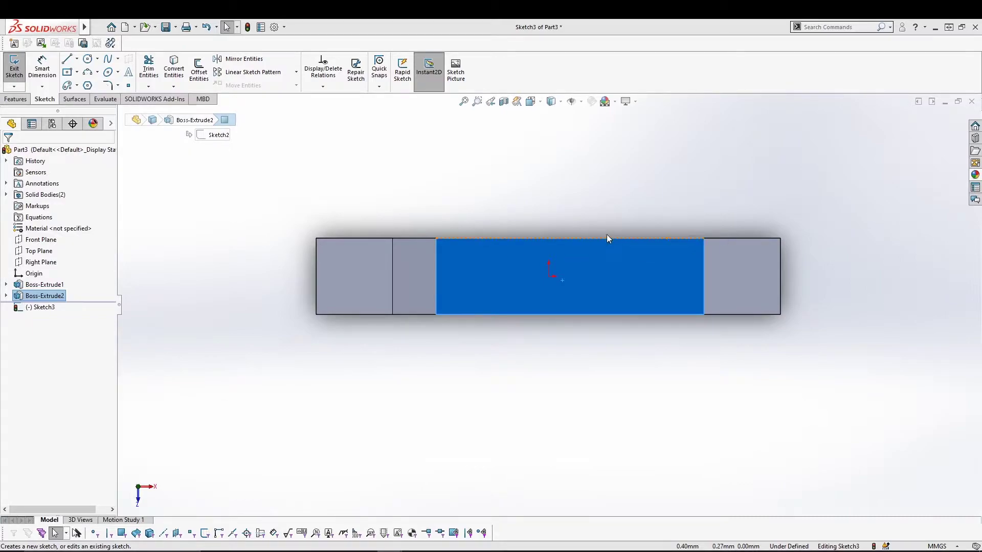
{"action": "left_click", "coordinate": [251, 165]}
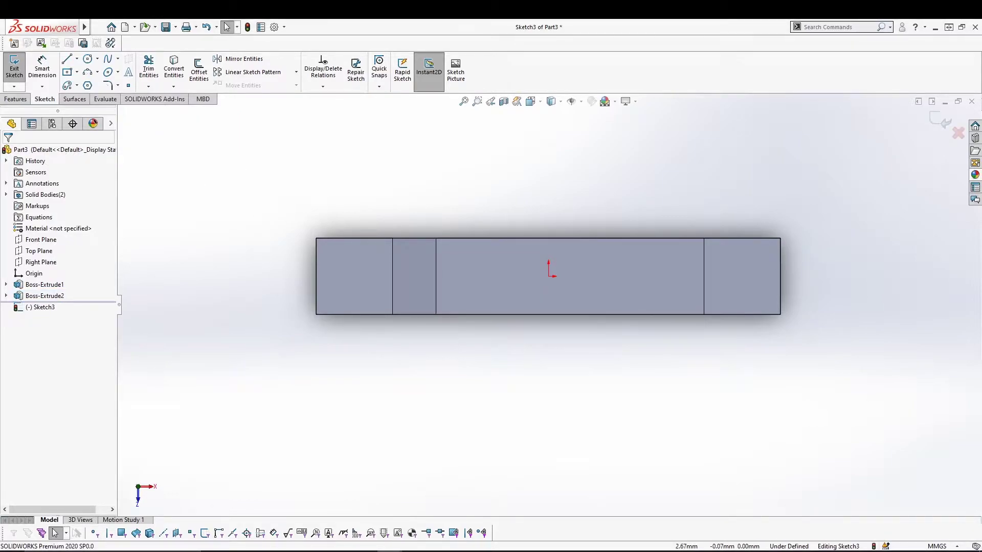
{"action": "left_click", "coordinate": [87, 60]}
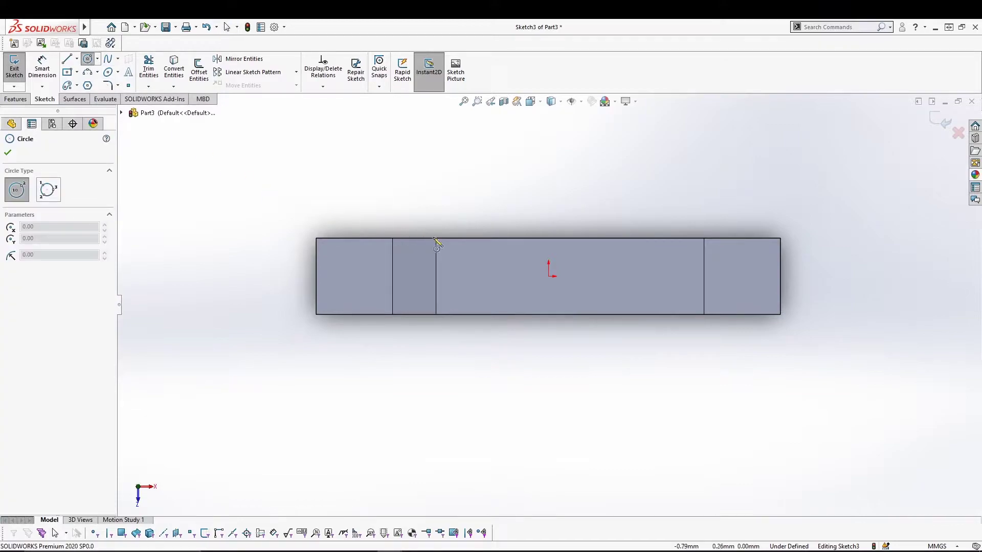
{"action": "left_click", "coordinate": [587, 276]}
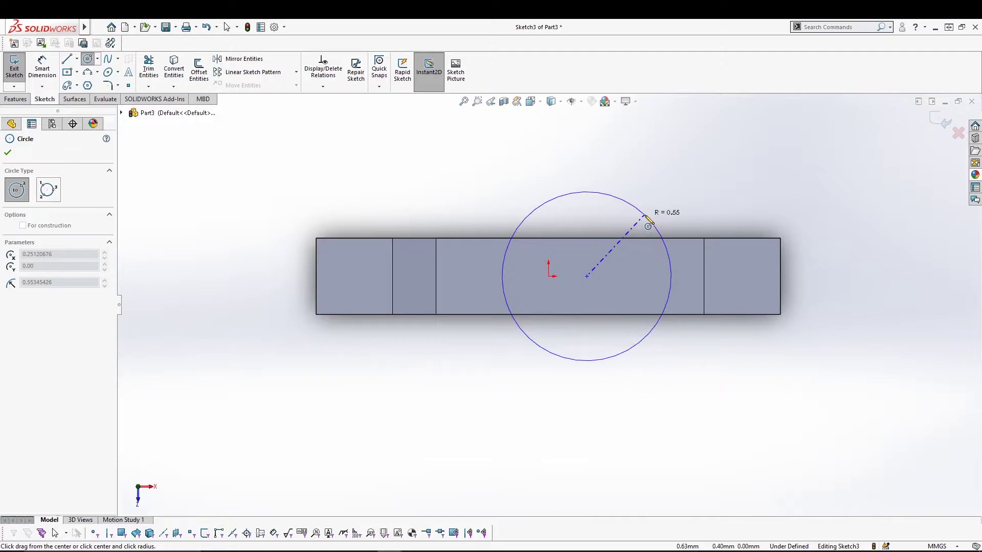
{"action": "left_click", "coordinate": [645, 216]}
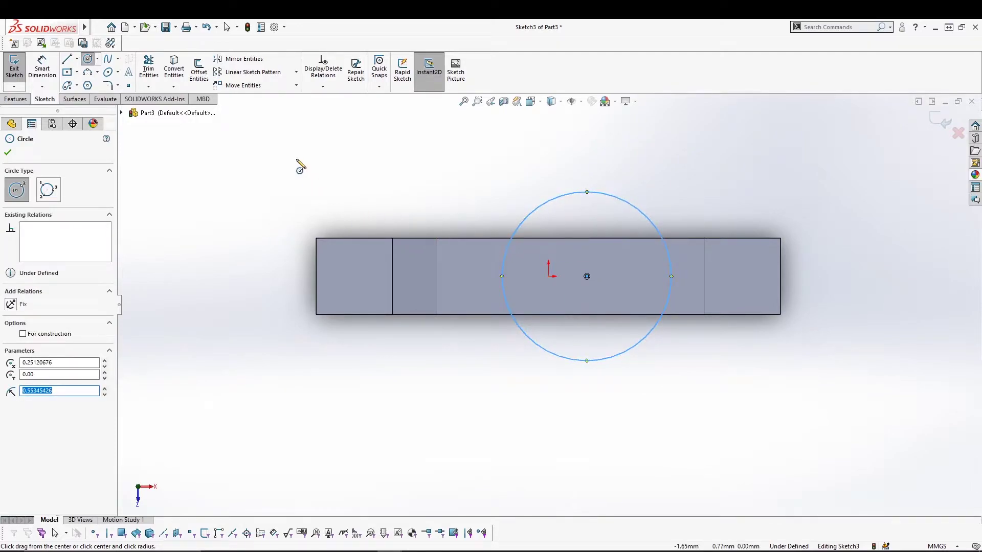
{"action": "key", "text": "Escape"}
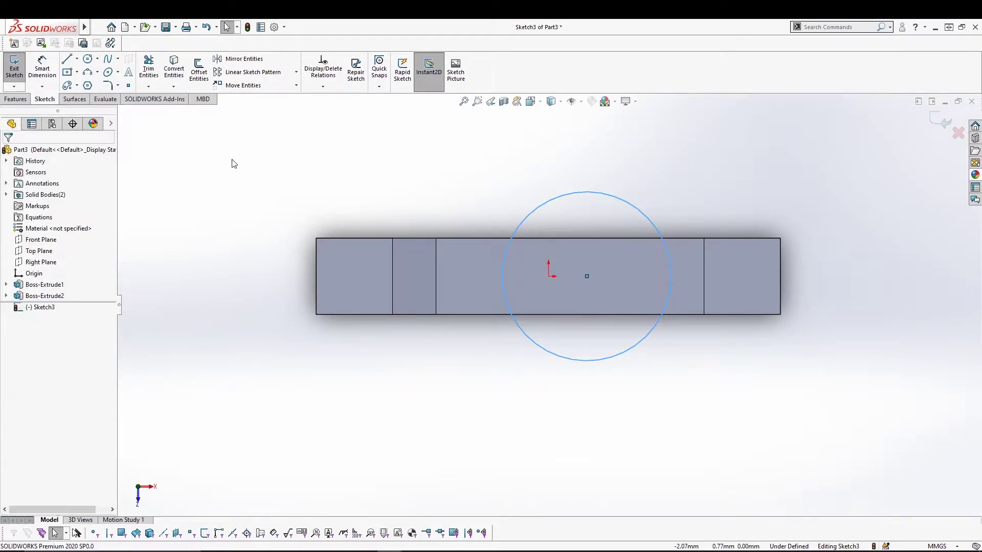
Draw a horizontal diameter line across the circle and trim away the arc above it, leaving a closed half circle.
{"action": "left_click", "coordinate": [66, 60]}
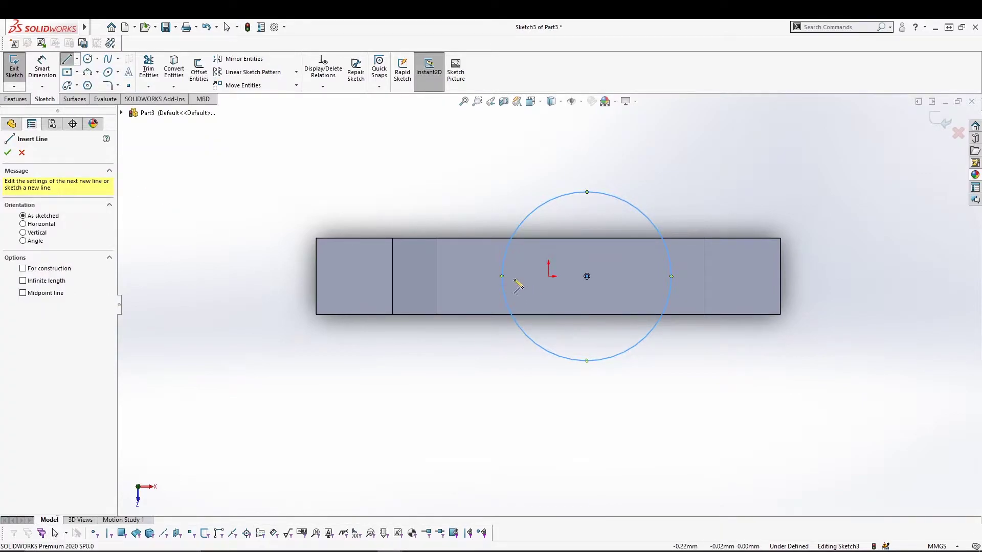
{"action": "left_click", "coordinate": [501, 277]}
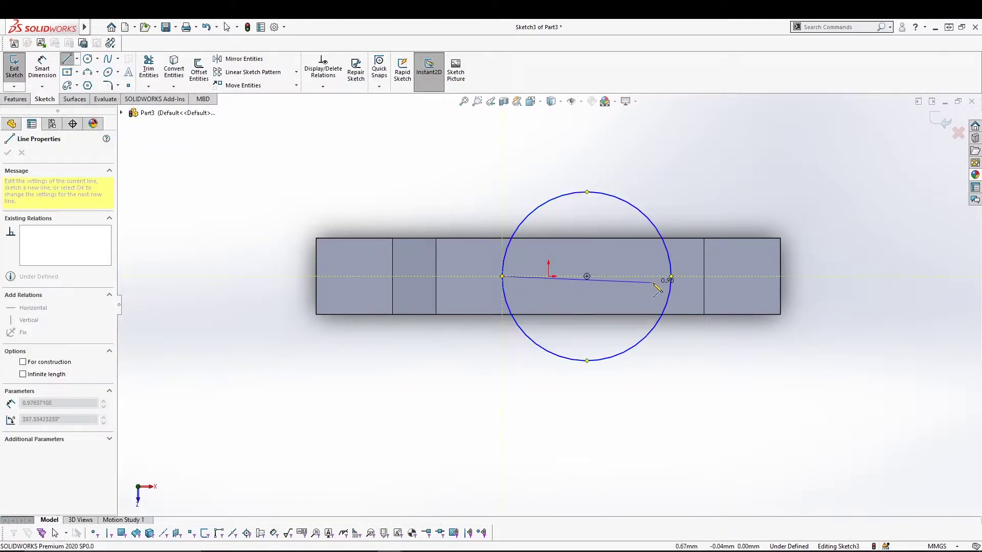
{"action": "left_click", "coordinate": [672, 277]}
{"action": "key", "text": "Escape"}
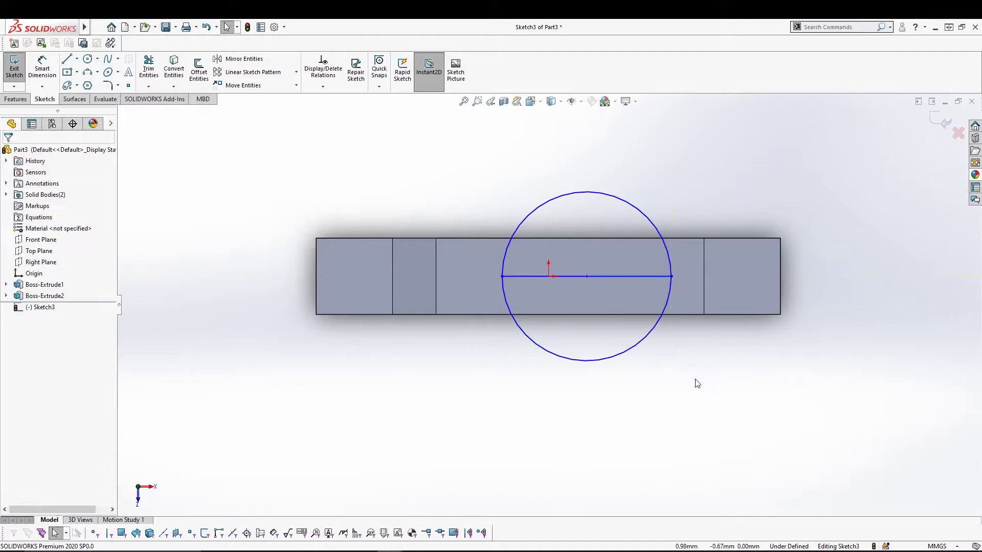
{"action": "left_click", "coordinate": [149, 69]}
{"action": "left_click_drag", "start_coordinate": [518, 180], "coordinate": [592, 212]}
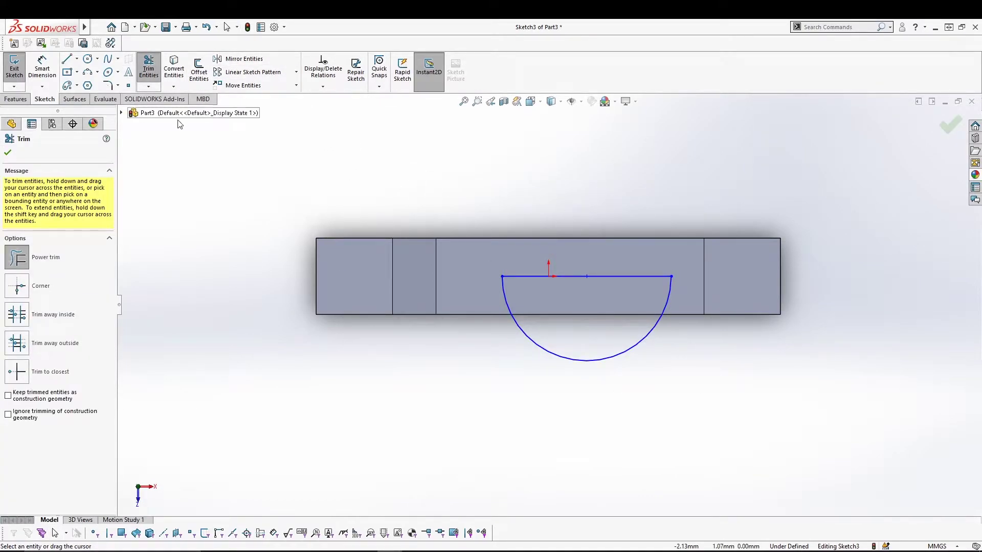
{"action": "key", "text": "Escape"}
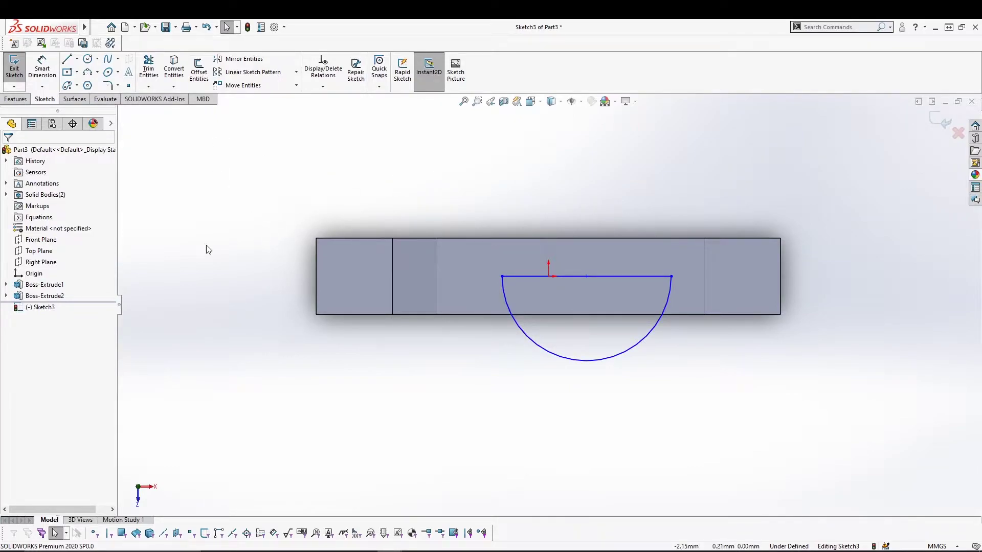
Show the leads' base sketch, make the half circle's straight edge collinear with its horizontal centreline, and close the sketch.
{"action": "left_click", "coordinate": [6, 285]}
{"action": "left_click", "coordinate": [50, 295]}
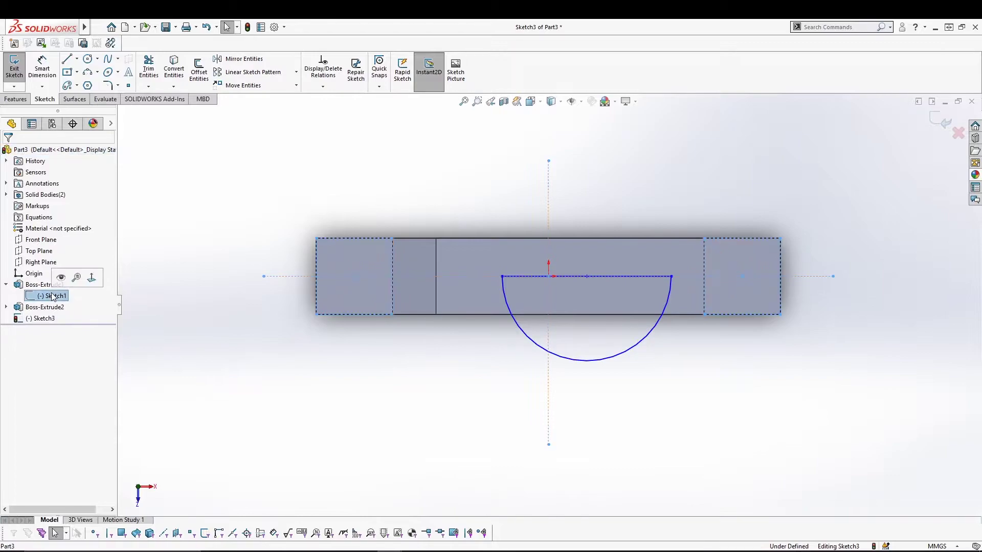
{"action": "left_click", "coordinate": [61, 278]}
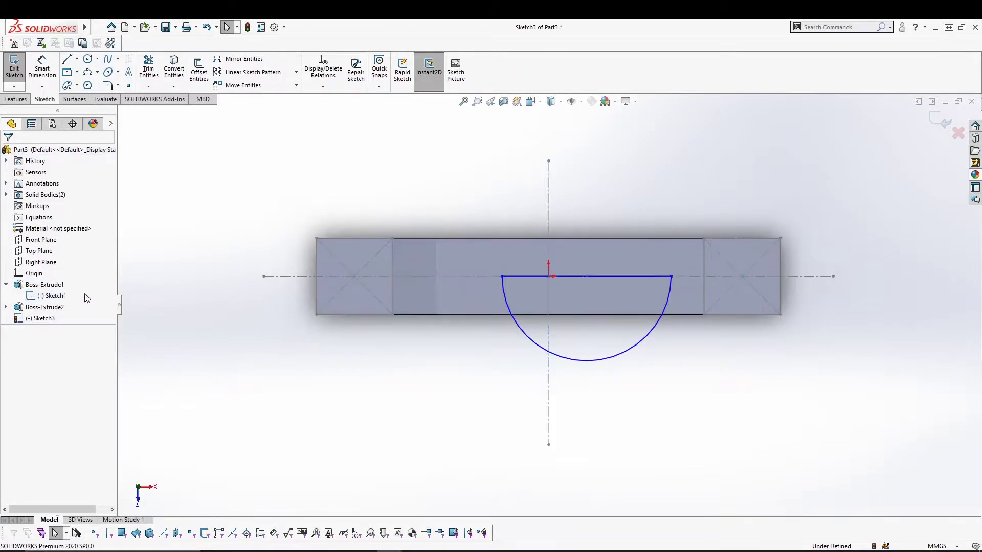
{"action": "left_click", "coordinate": [650, 275]}
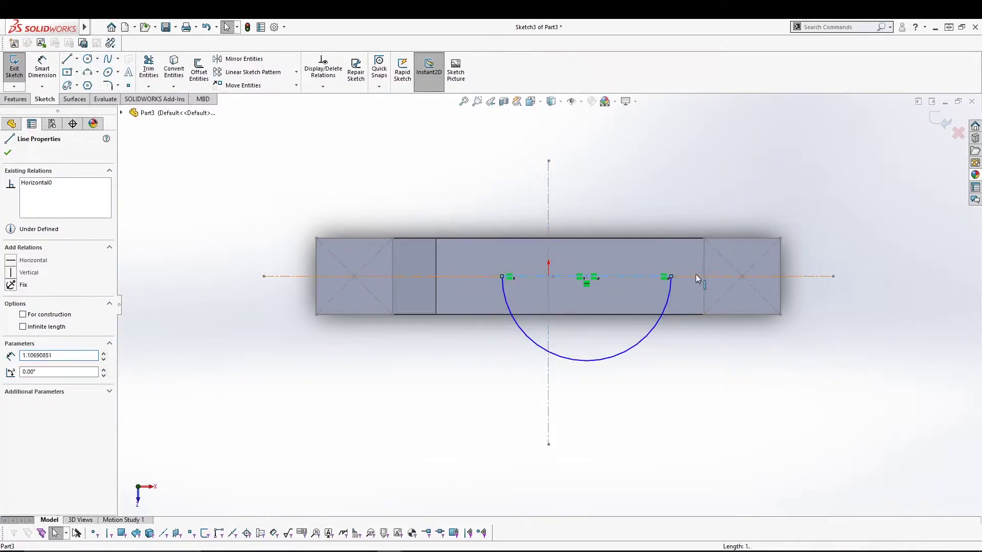
{"action": "left_click", "coordinate": [696, 276], "text": "ctrl"}
{"action": "left_click", "coordinate": [729, 231]}
{"action": "left_click", "coordinate": [659, 164]}
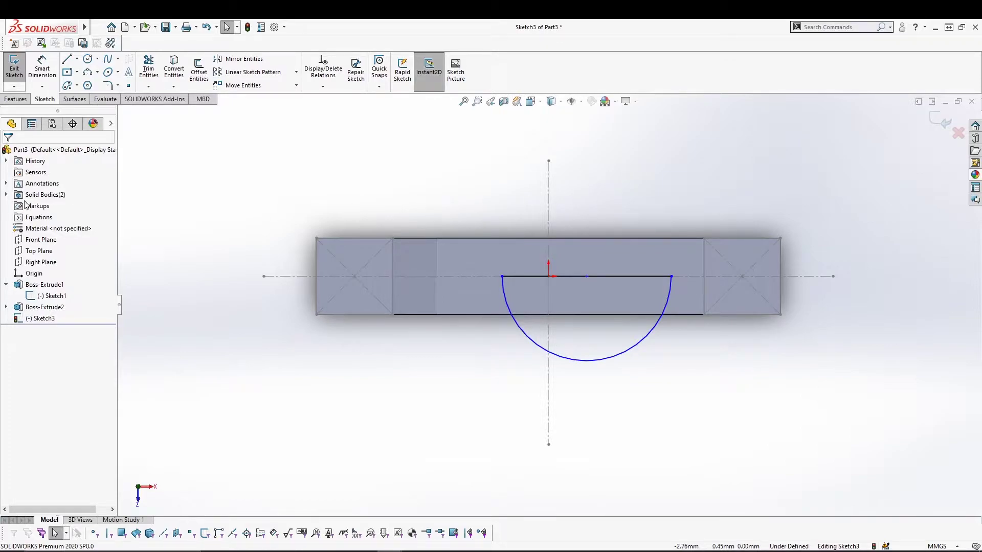
{"action": "left_click", "coordinate": [941, 121]}
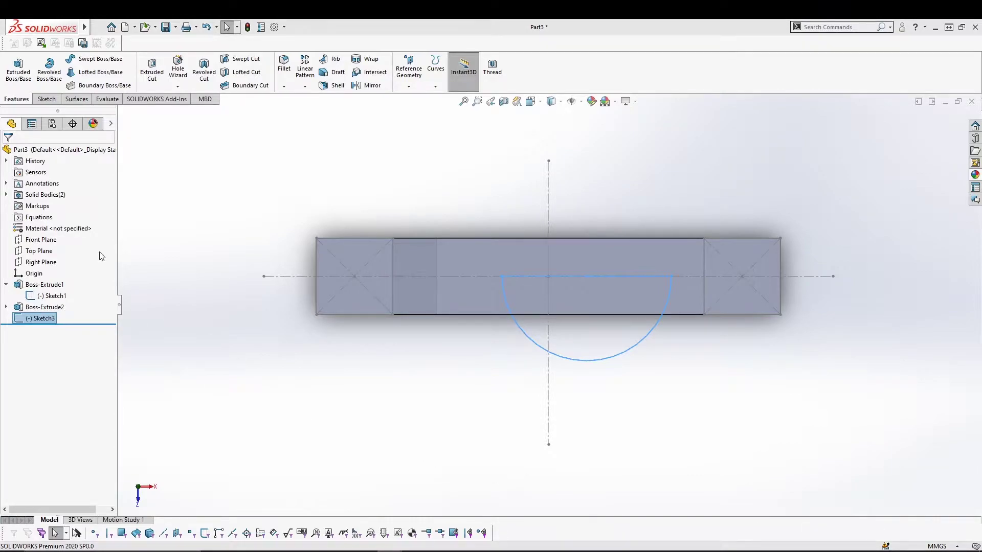
Revolve the half circle 360° about its straight edge, merging it only with the right lead's body.
{"action": "left_click", "coordinate": [49, 74]}
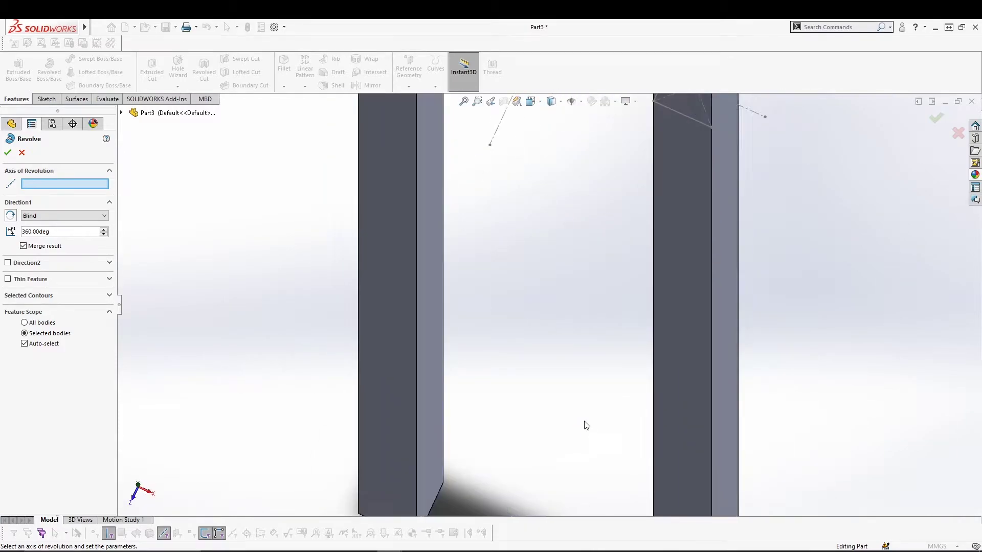
{"action": "middle_click_drag", "start_coordinate": [685, 317], "coordinate": [656, 364]}
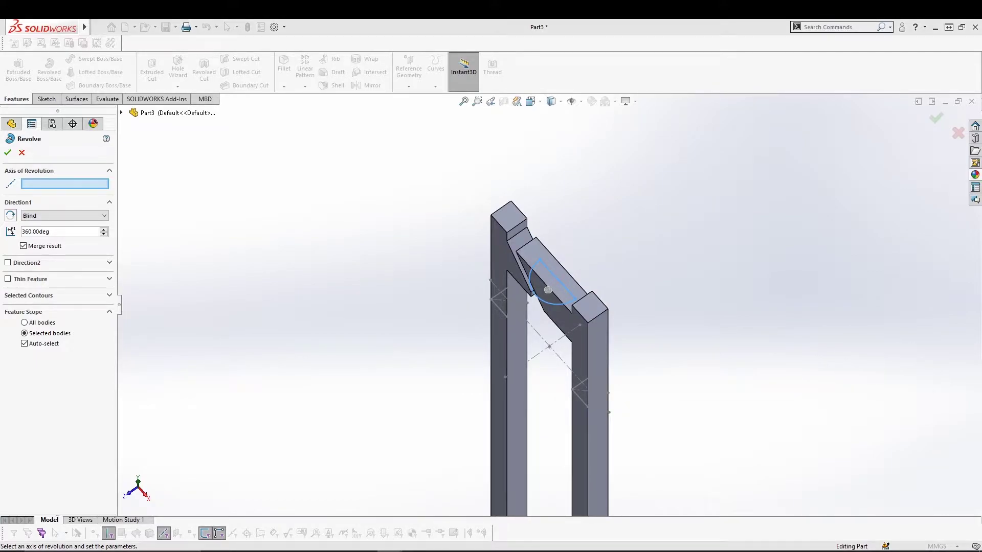
{"action": "left_click", "coordinate": [565, 280]}
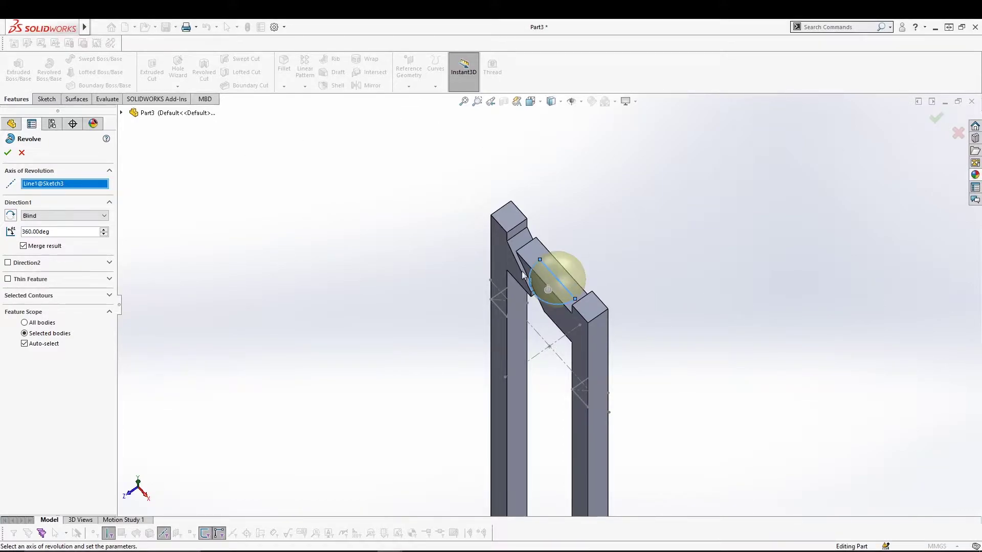
{"action": "left_click", "coordinate": [34, 344]}
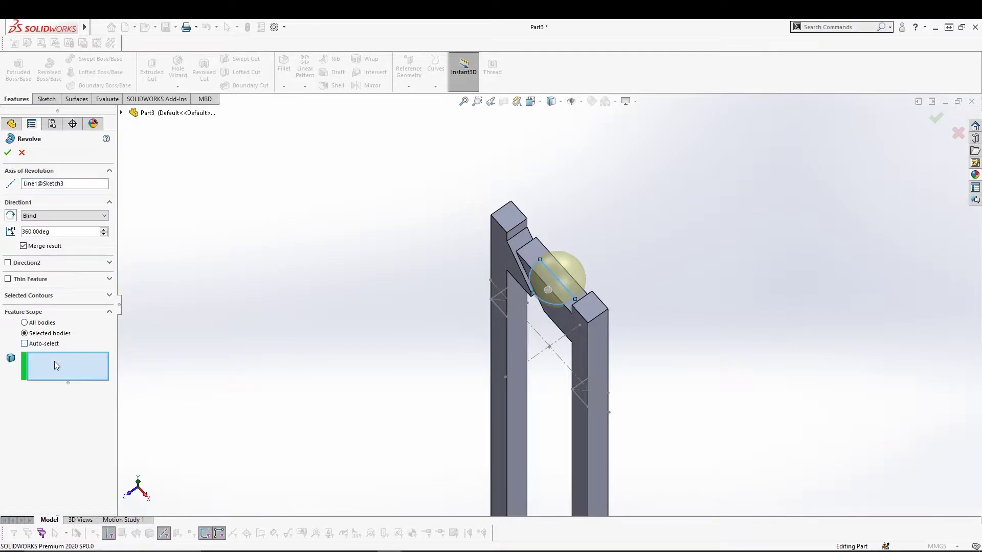
{"action": "left_click", "coordinate": [594, 336]}
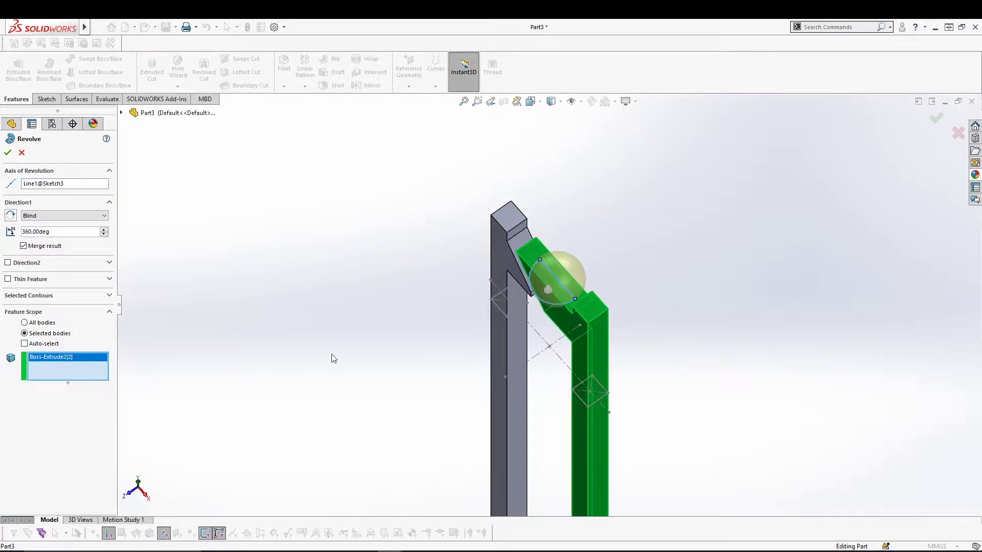
{"action": "left_click", "coordinate": [8, 153]}
{"action": "left_click", "coordinate": [244, 317]}
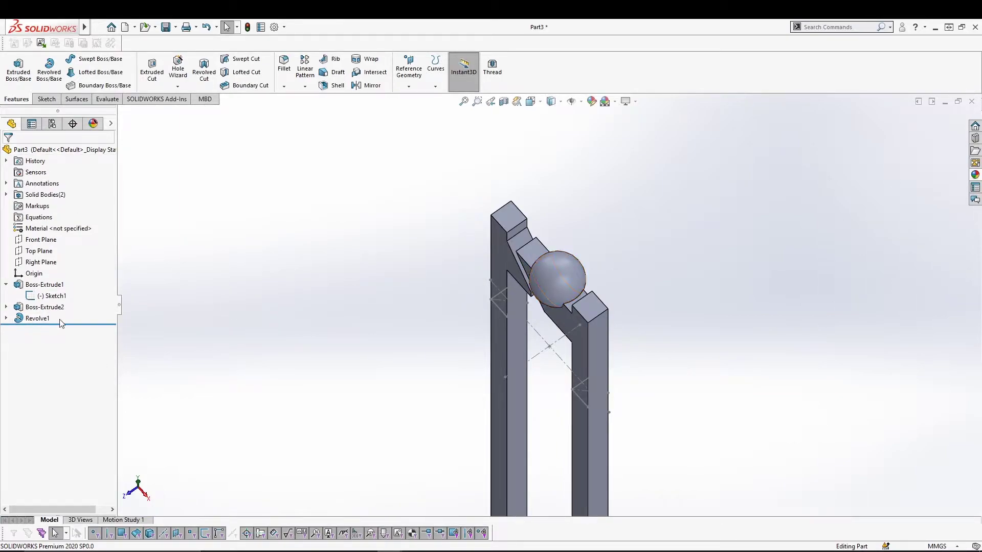
Edit the revolved sphere on the anvil and set its revolution angle to 180°.
{"action": "left_click", "coordinate": [44, 318]}
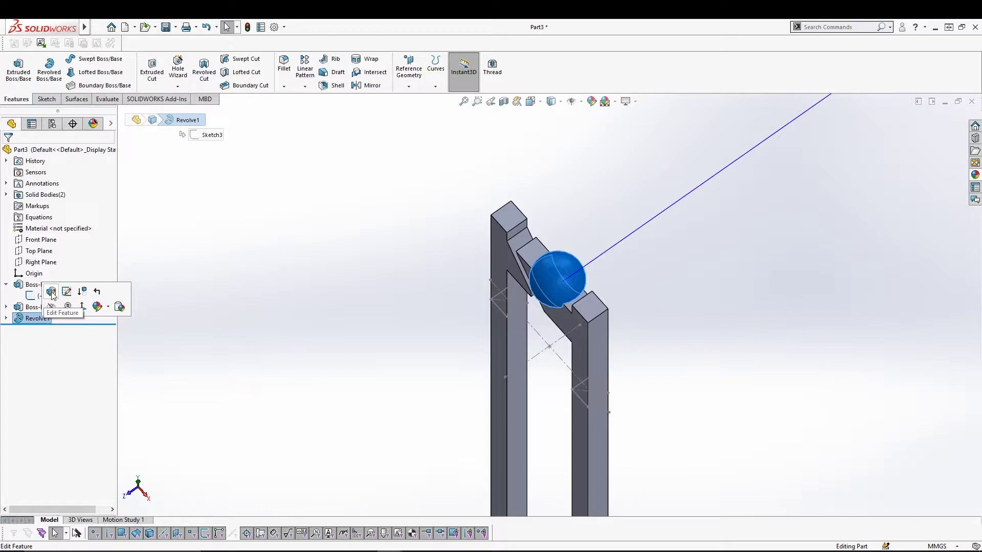
{"action": "left_click", "coordinate": [51, 299]}
{"action": "type", "text": "180"}
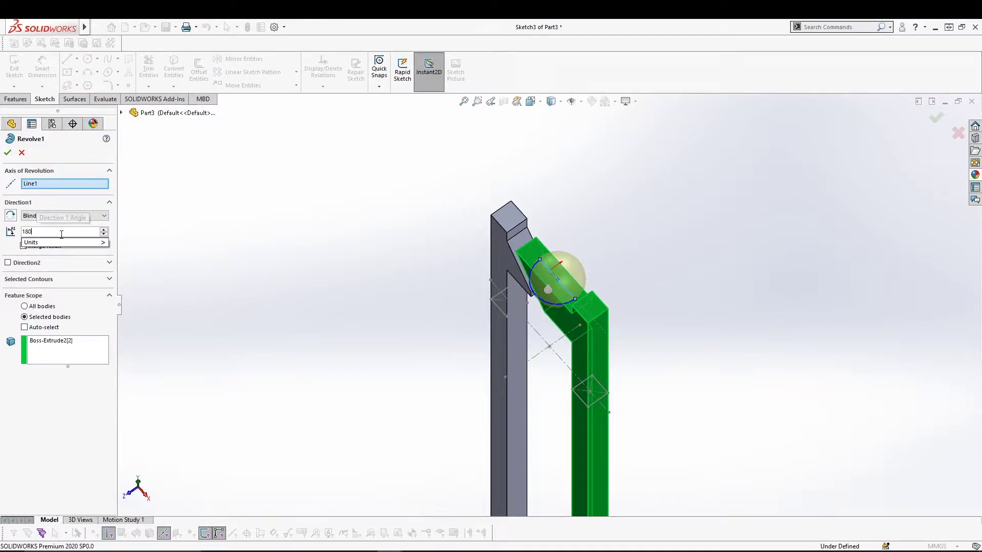
{"action": "left_click", "coordinate": [8, 155]}
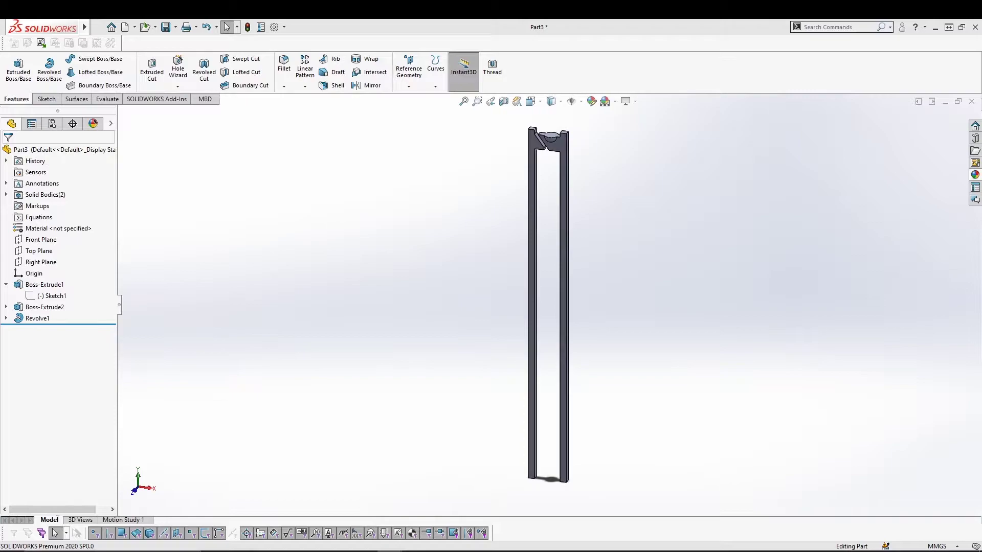
Start a new sketch on the top face of the anvil, over the revolved half sphere.
{"action": "scroll", "coordinate": [568, 119], "scroll_direction": "down", "scroll_amount": 3}
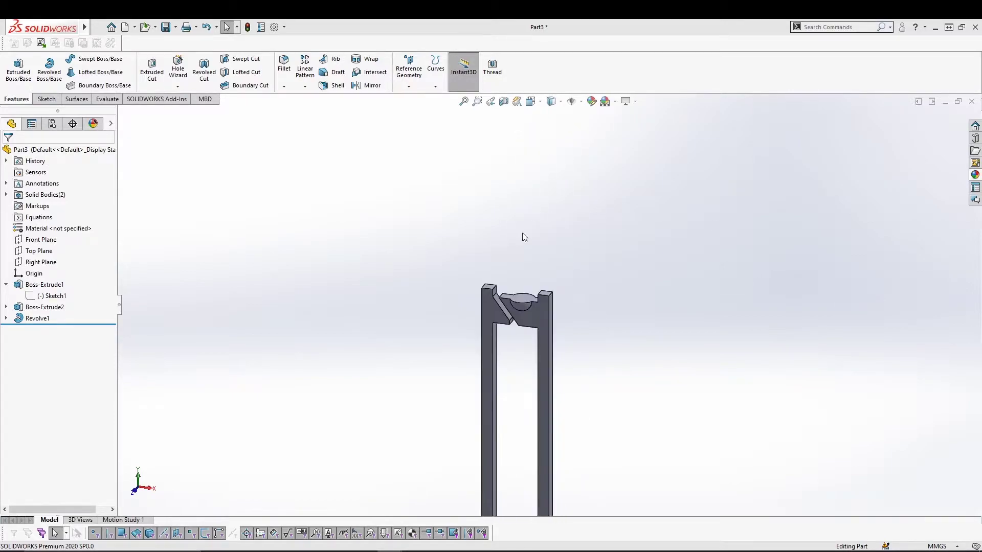
{"action": "scroll", "coordinate": [526, 317], "scroll_direction": "down", "scroll_amount": 3}
{"action": "left_click", "coordinate": [557, 279]}
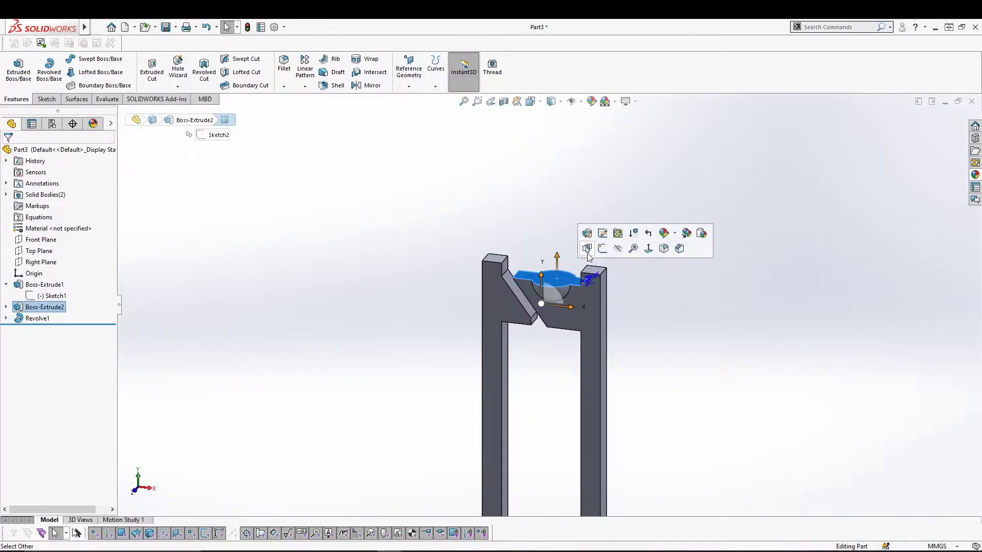
{"action": "left_click", "coordinate": [602, 250]}
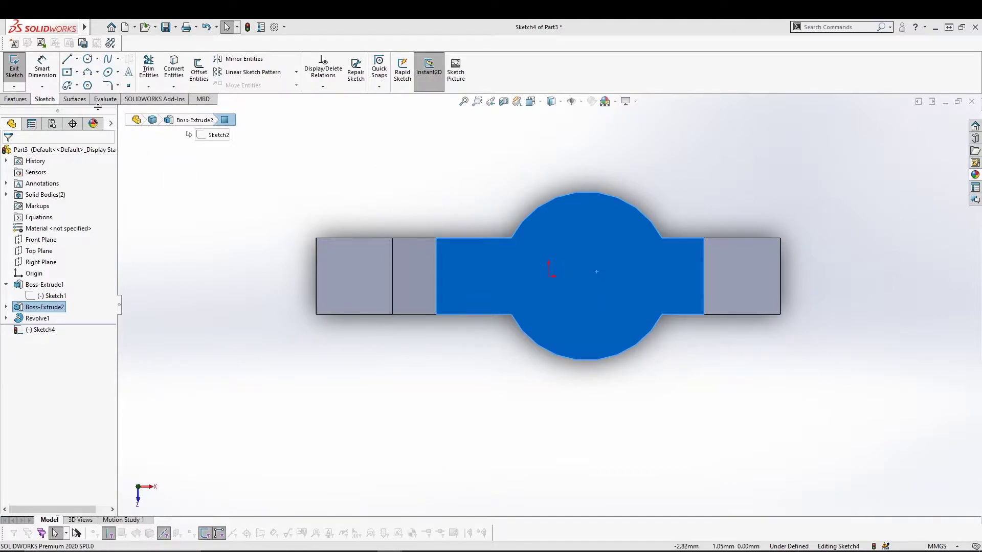
Sketch a circle of about 0.35 mm radius centred on the anvil's round section.
{"action": "left_click", "coordinate": [88, 58]}
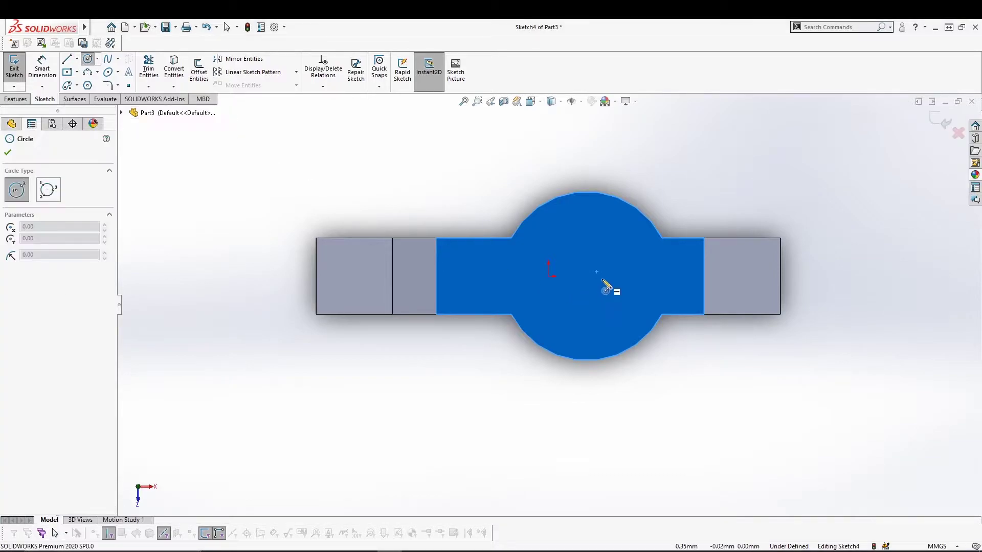
{"action": "left_click", "coordinate": [588, 277]}
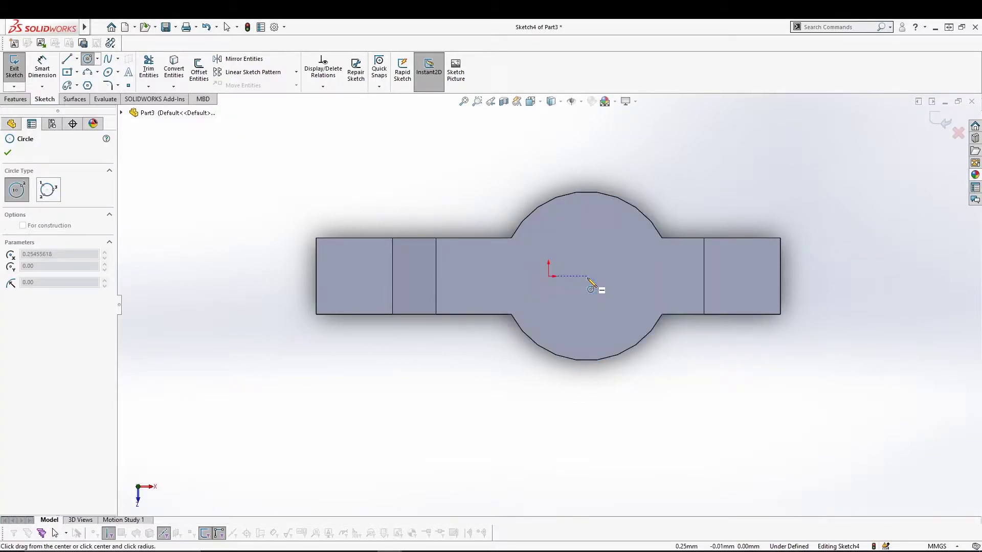
{"action": "left_click", "coordinate": [609, 226]}
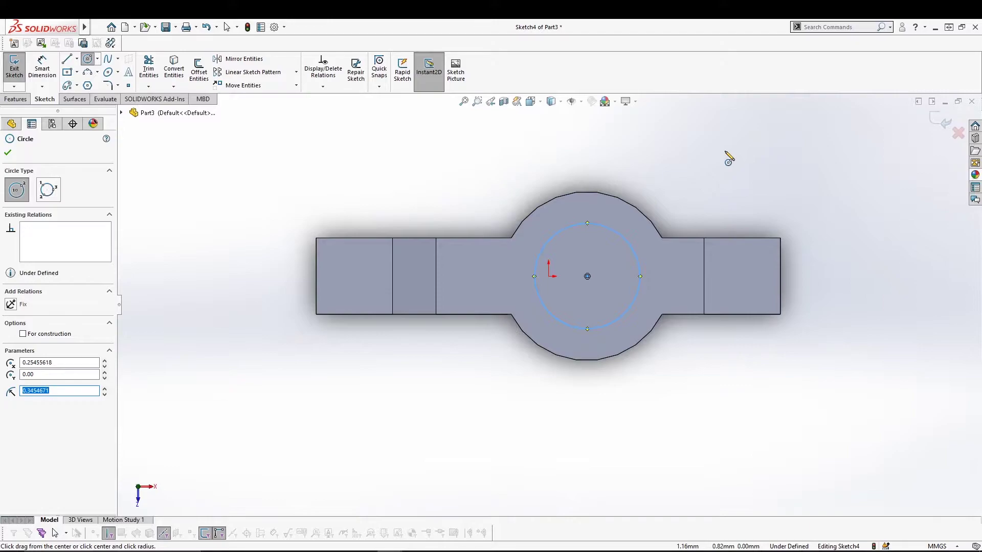
{"action": "key", "text": "Escape"}
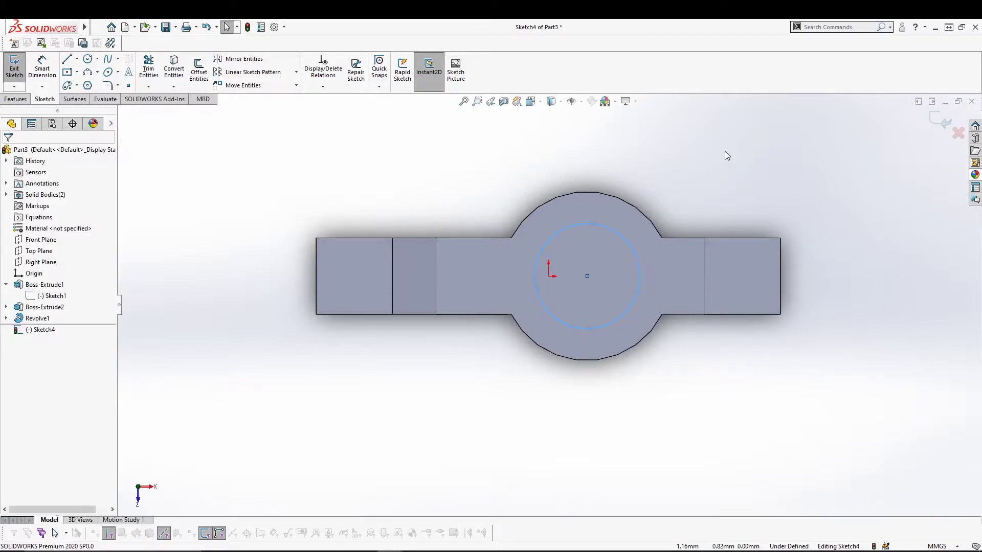
Make the circle concentric with the anvil's round edge and enlarge it until it sits just inside that edge.
{"action": "left_click", "coordinate": [637, 210], "text": "ctrl"}
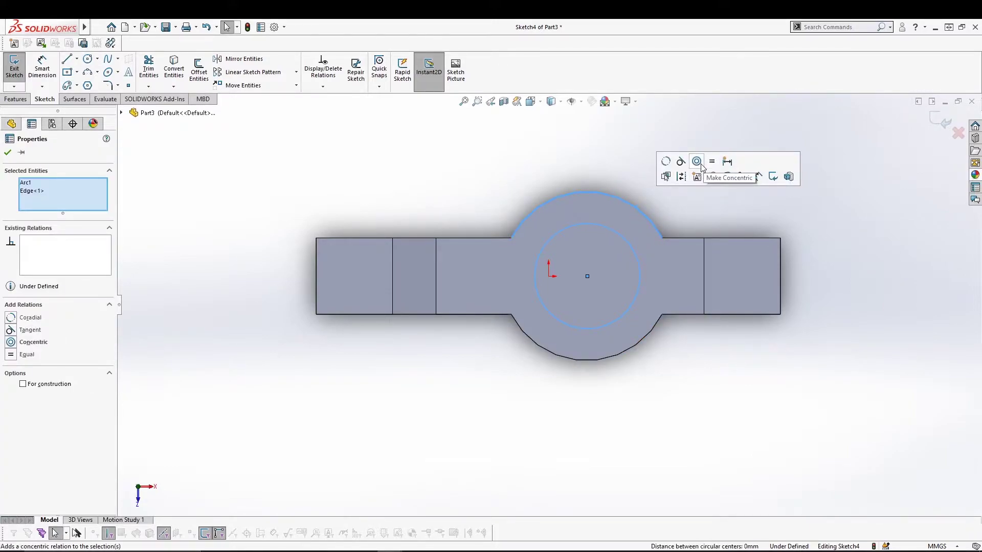
{"action": "left_click", "coordinate": [697, 163]}
{"action": "left_click", "coordinate": [581, 149]}
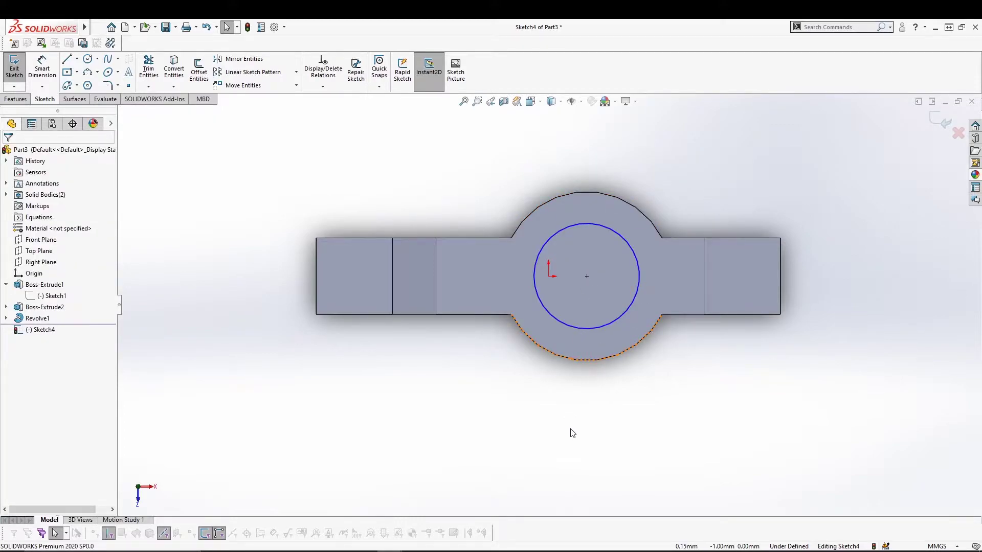
{"action": "left_click_drag", "start_coordinate": [604, 326], "coordinate": [607, 347]}
{"action": "left_click", "coordinate": [619, 432]}
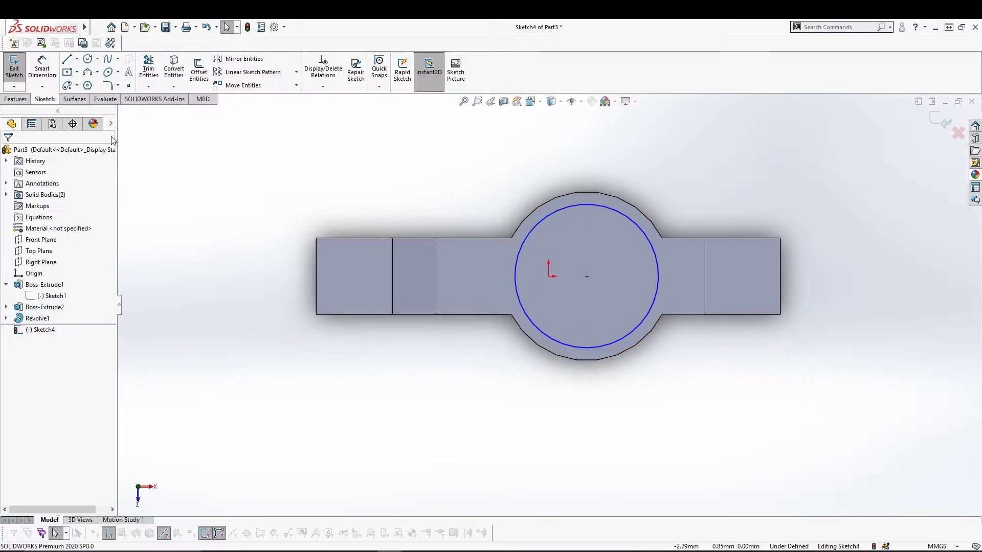
Draw a horizontal line across the circle's full diameter, trim away the upper half of the circle, and close the sketch.
{"action": "left_click", "coordinate": [67, 61]}
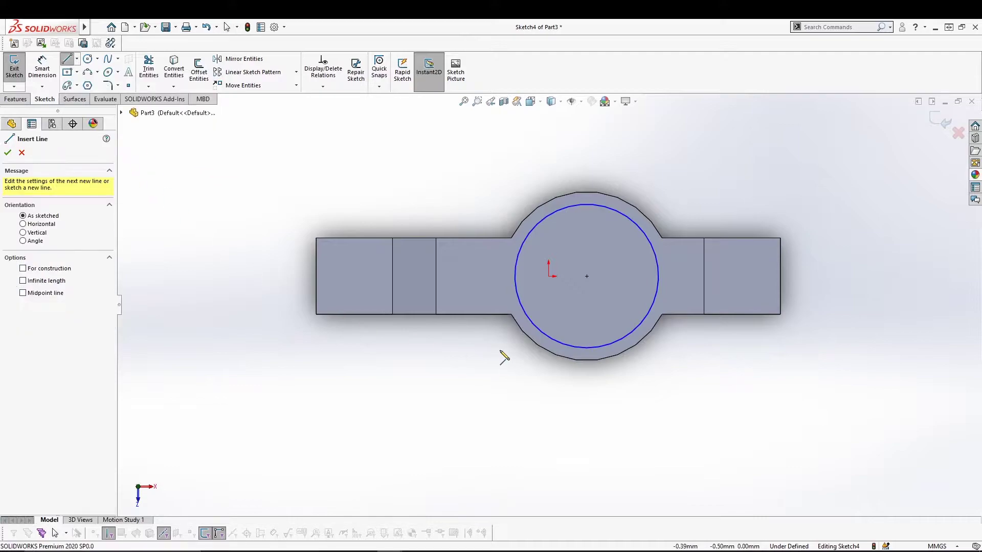
{"action": "left_click", "coordinate": [515, 277]}
{"action": "left_click", "coordinate": [659, 276]}
{"action": "key", "text": "Escape"}
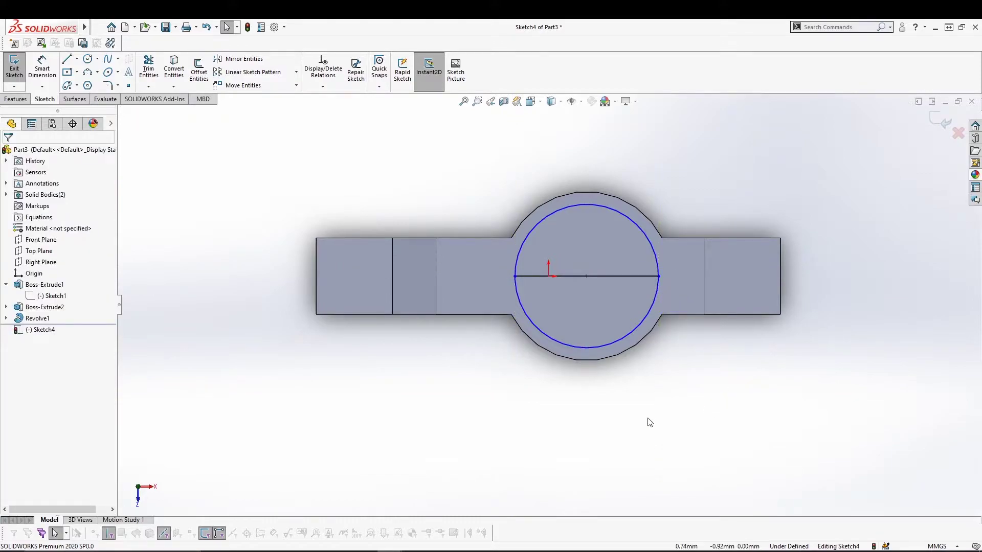
{"action": "left_click", "coordinate": [147, 71]}
{"action": "left_click_drag", "start_coordinate": [545, 189], "coordinate": [564, 210]}
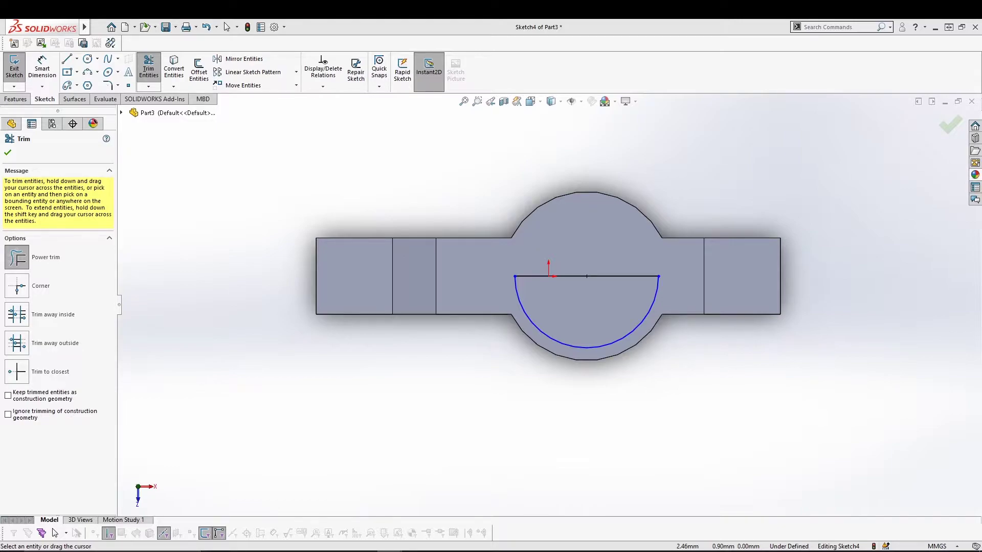
{"action": "left_click", "coordinate": [15, 69]}
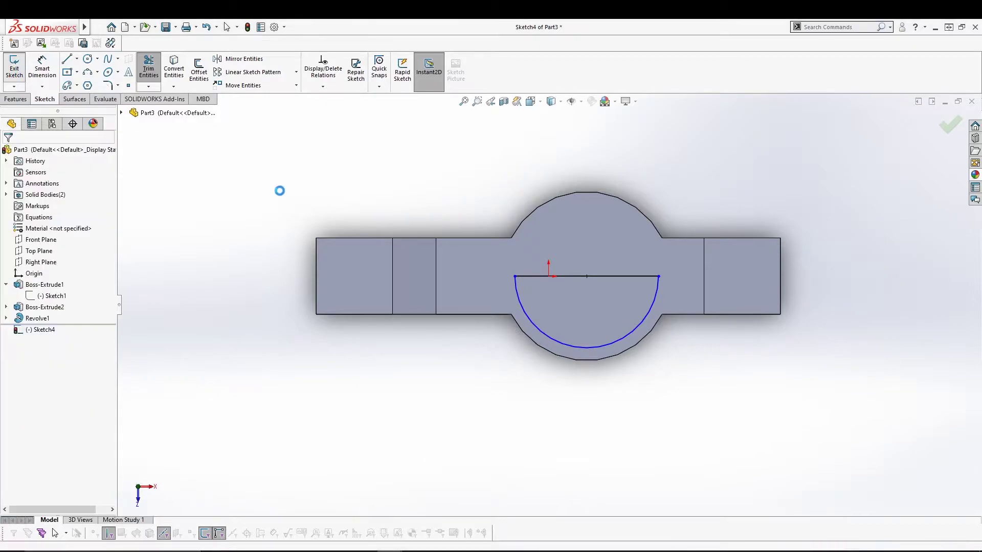
Revolve-cut the half circle 360° about its straight edge, limiting the cut to the right lead's body.
{"action": "middle_click_drag", "start_coordinate": [577, 404], "coordinate": [573, 381]}
{"action": "middle_click_drag", "start_coordinate": [591, 318], "coordinate": [565, 518], "text": "ctrl"}
{"action": "middle_click_drag", "start_coordinate": [542, 250], "coordinate": [513, 435], "text": "ctrl"}
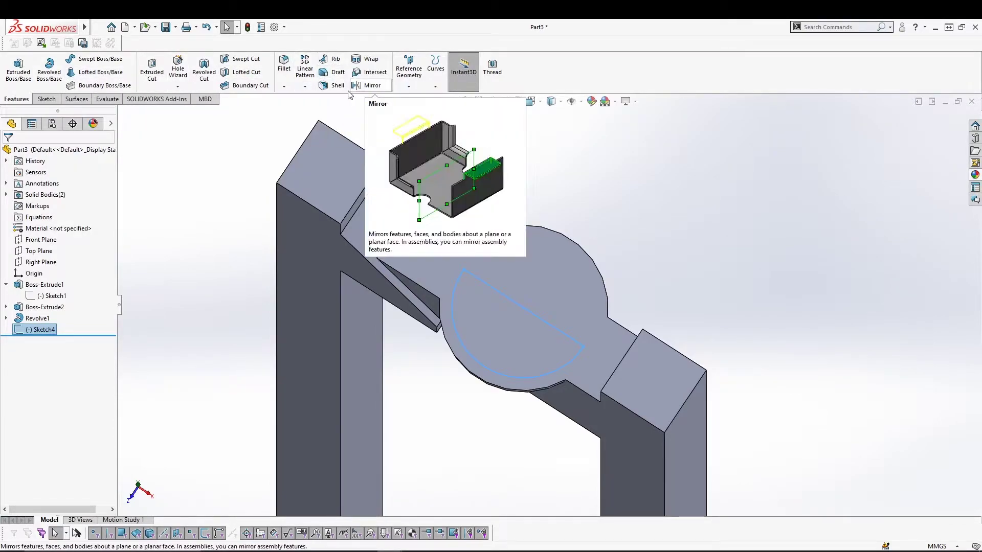
{"action": "left_click", "coordinate": [204, 74]}
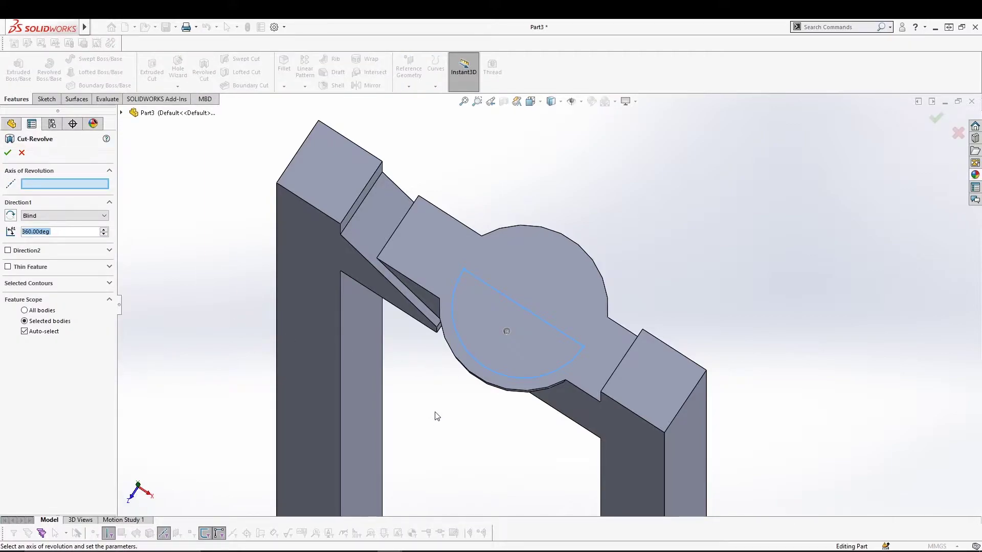
{"action": "left_click", "coordinate": [529, 312]}
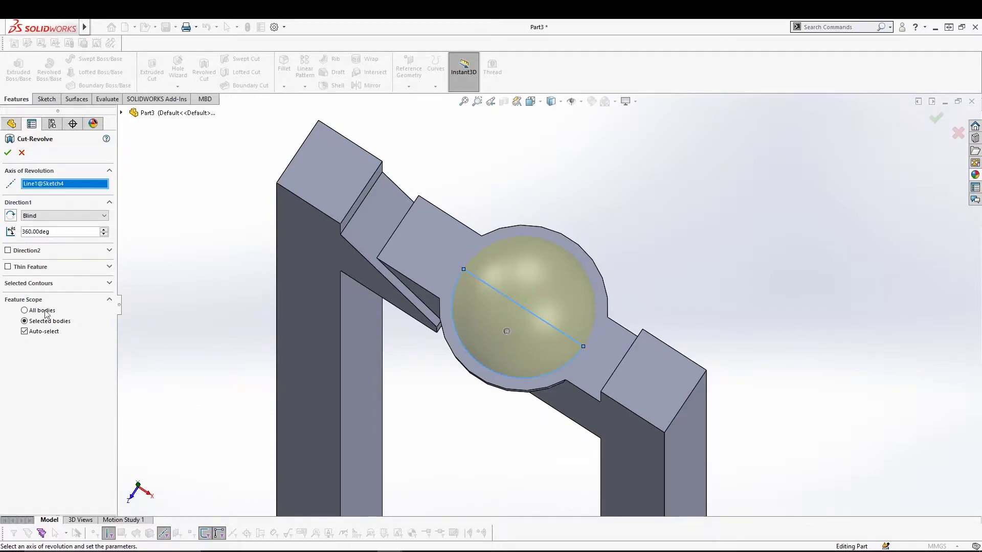
{"action": "left_click", "coordinate": [39, 333]}
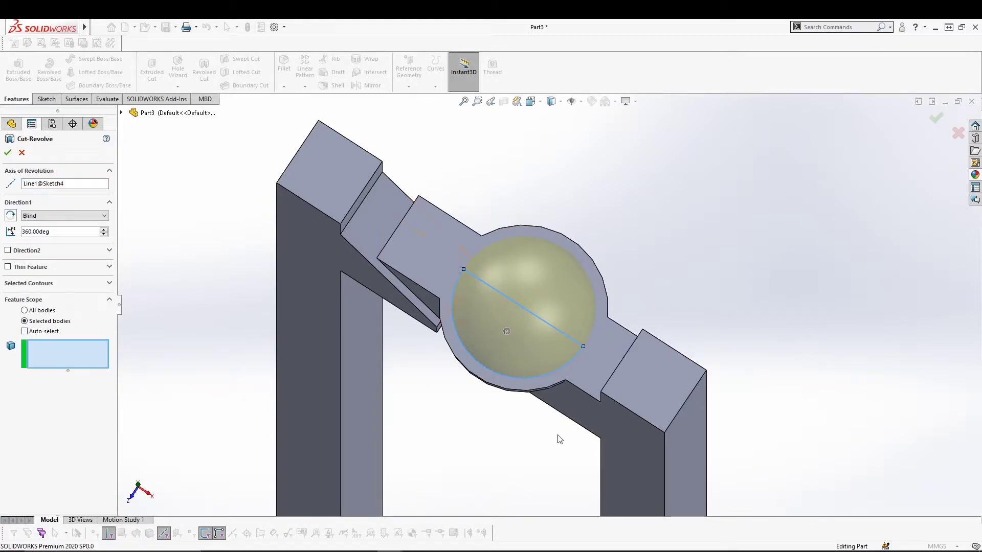
{"action": "left_click", "coordinate": [669, 444]}
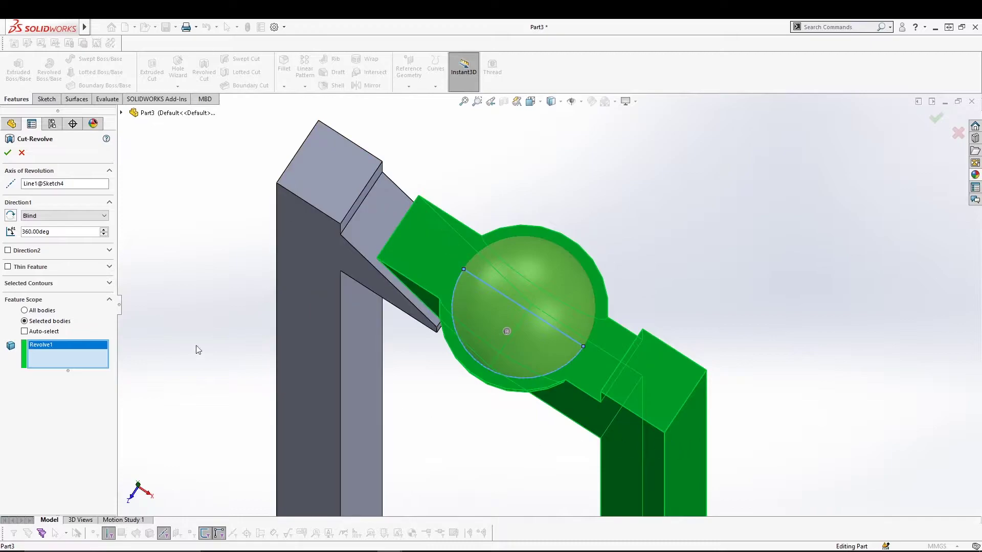
{"action": "left_click", "coordinate": [7, 153]}
Create a reference plane offset 0.6 mm below the top face of the left lead.
{"action": "middle_click_drag", "start_coordinate": [453, 464], "coordinate": [454, 431]}
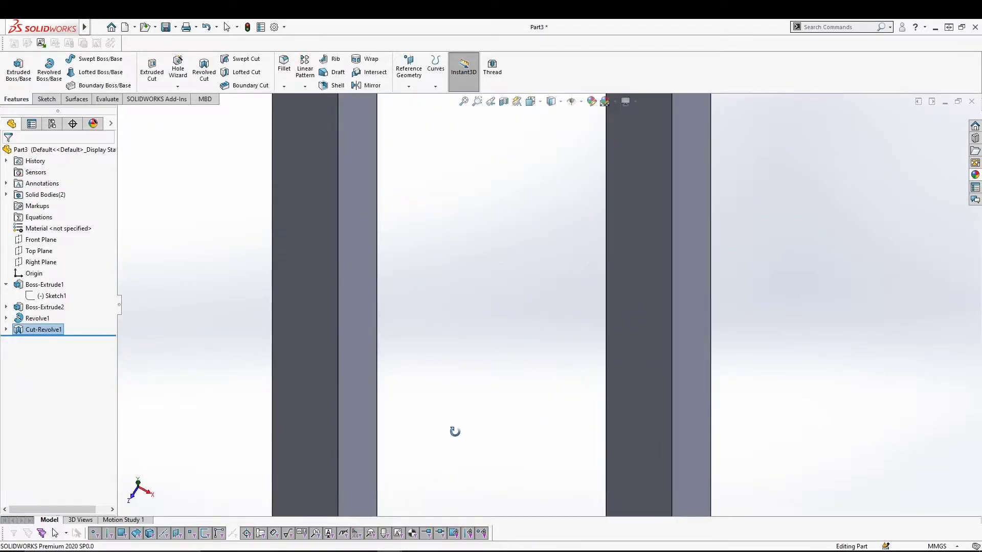
{"action": "middle_click_drag", "start_coordinate": [469, 361], "coordinate": [503, 377]}
{"action": "scroll", "coordinate": [485, 329], "scroll_direction": "down", "scroll_amount": 1}
{"action": "scroll", "coordinate": [491, 480], "scroll_direction": "up", "scroll_amount": 4}
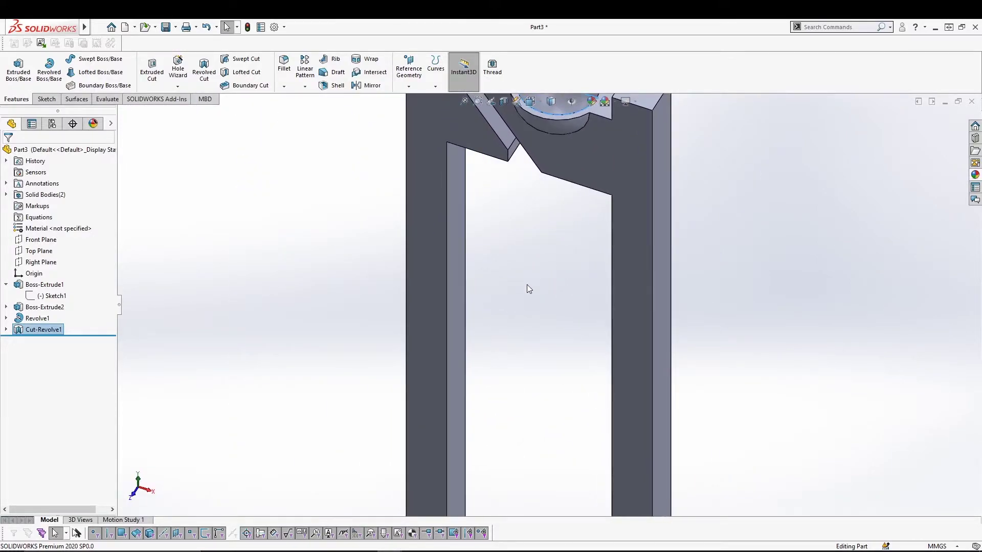
{"action": "middle_click_drag", "start_coordinate": [526, 285], "coordinate": [519, 514], "text": "ctrl"}
{"action": "left_click", "coordinate": [655, 237]}
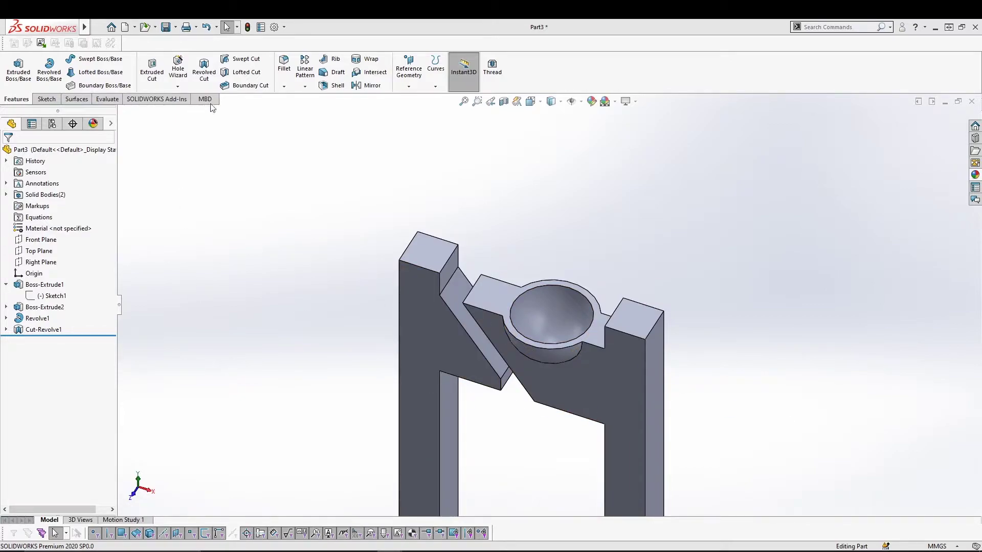
{"action": "left_click", "coordinate": [409, 86]}
{"action": "left_click", "coordinate": [418, 98]}
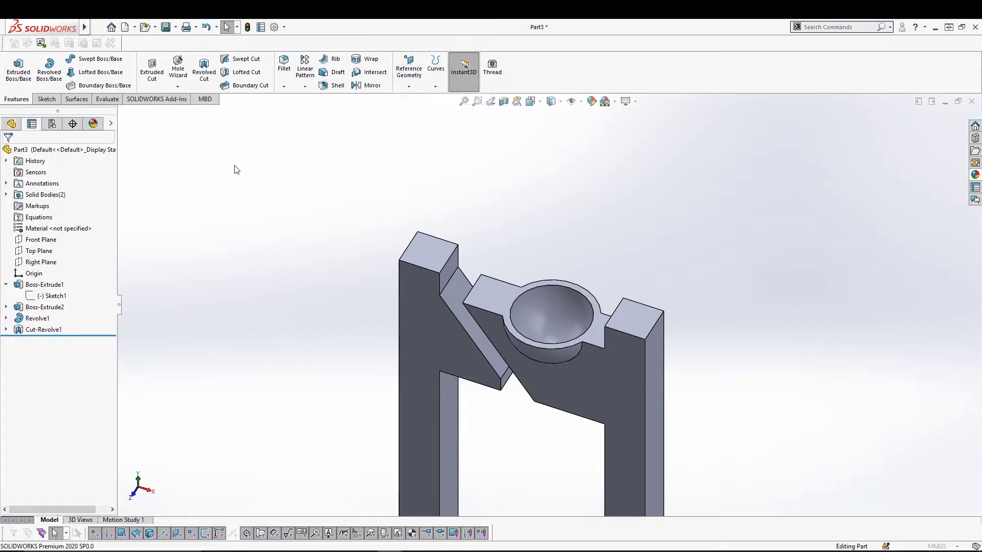
{"action": "left_click", "coordinate": [428, 253]}
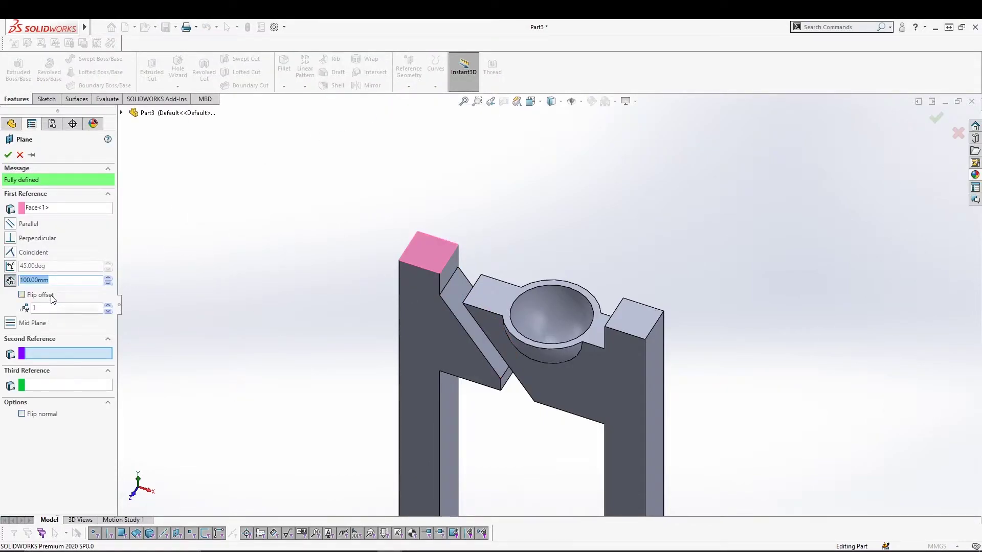
{"action": "key", "text": "BackSpace"}
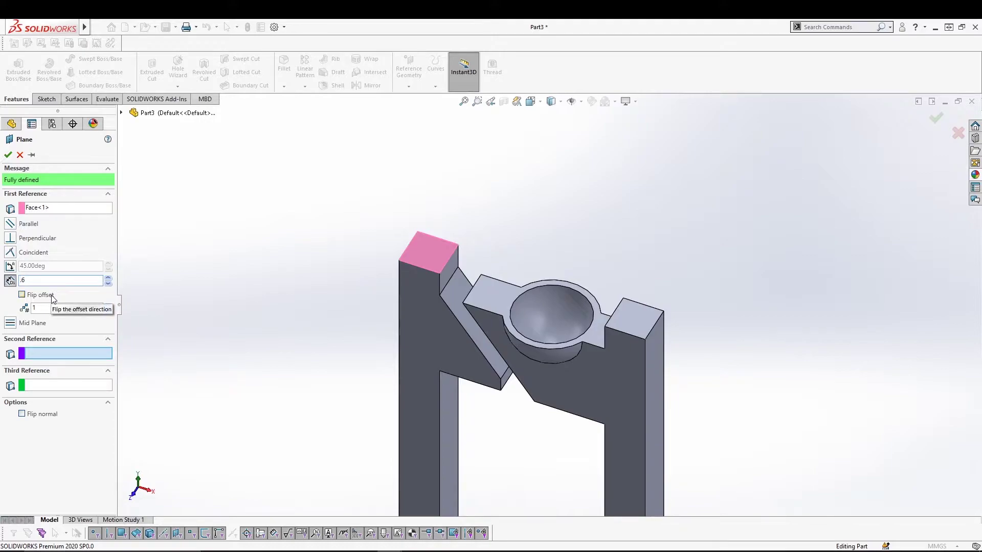
{"action": "type", "text": ".6"}
{"action": "key", "text": "Return"}
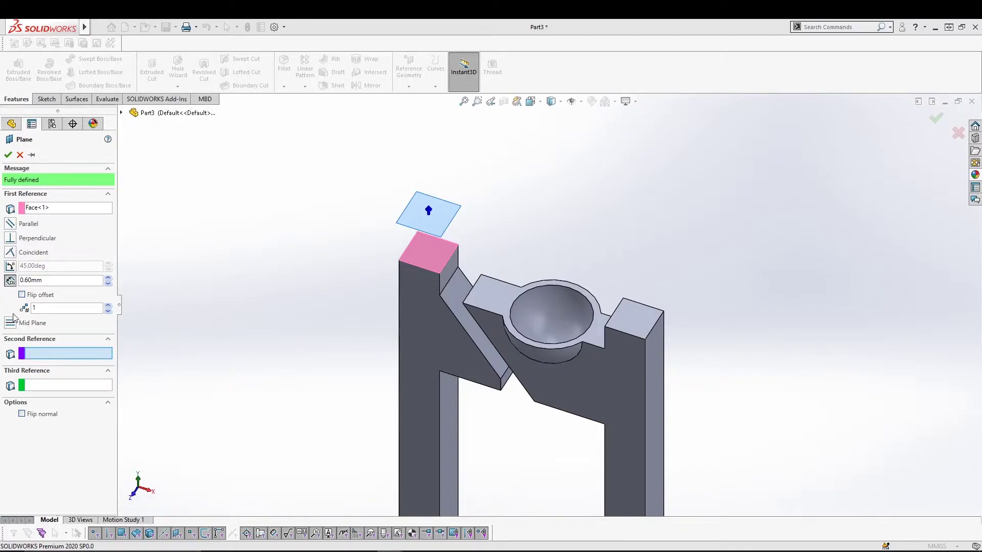
{"action": "left_click", "coordinate": [22, 295]}
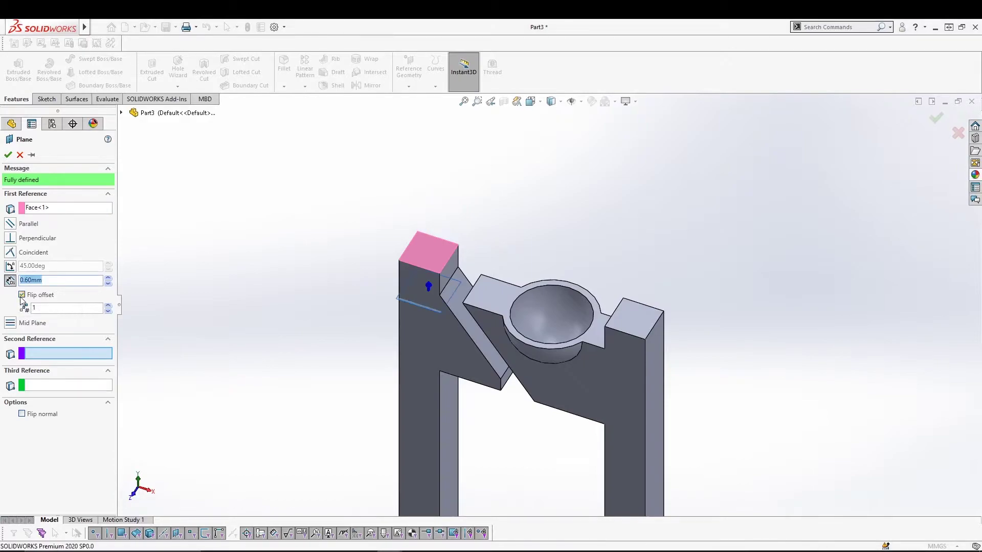
{"action": "left_click", "coordinate": [8, 155]}
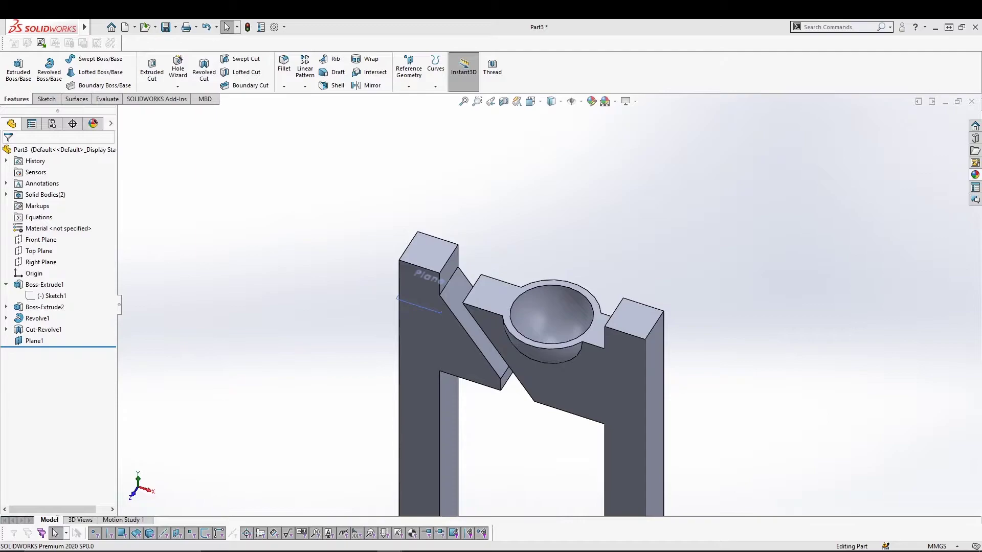
Start a sketch on the new offset plane and draw a centre rectangle about 0.47 by 0.49 mm at the cup's centre.
{"action": "left_click", "coordinate": [33, 341]}
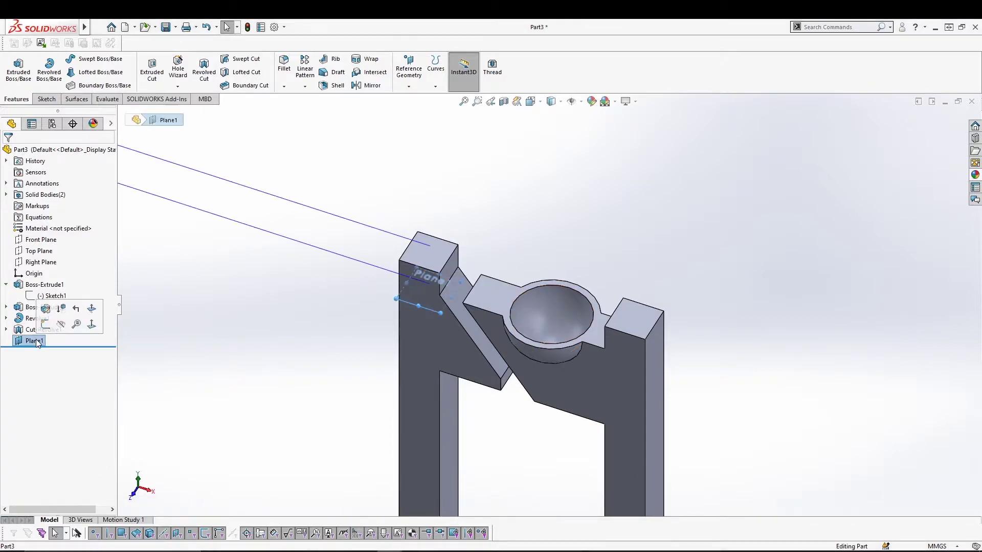
{"action": "left_click", "coordinate": [46, 323]}
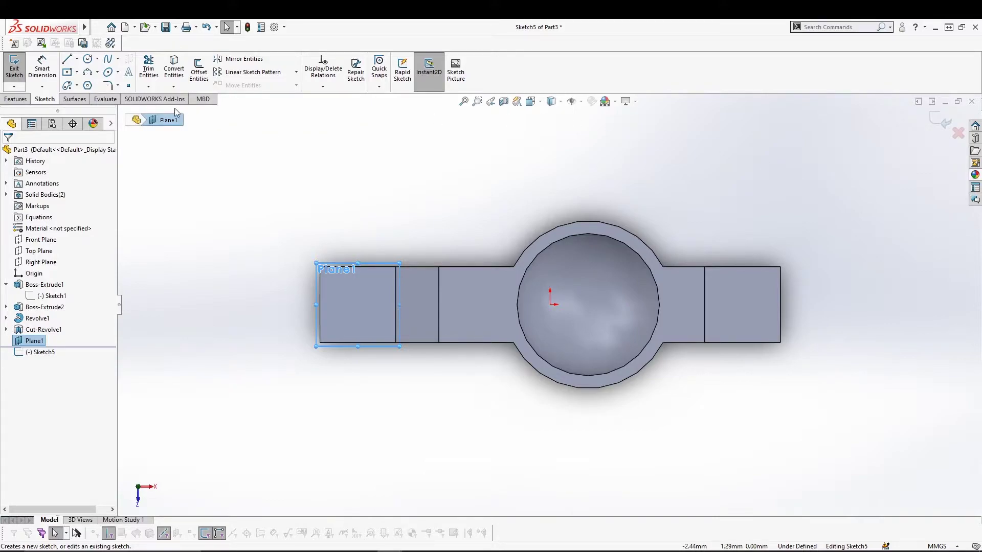
{"action": "left_click", "coordinate": [68, 72]}
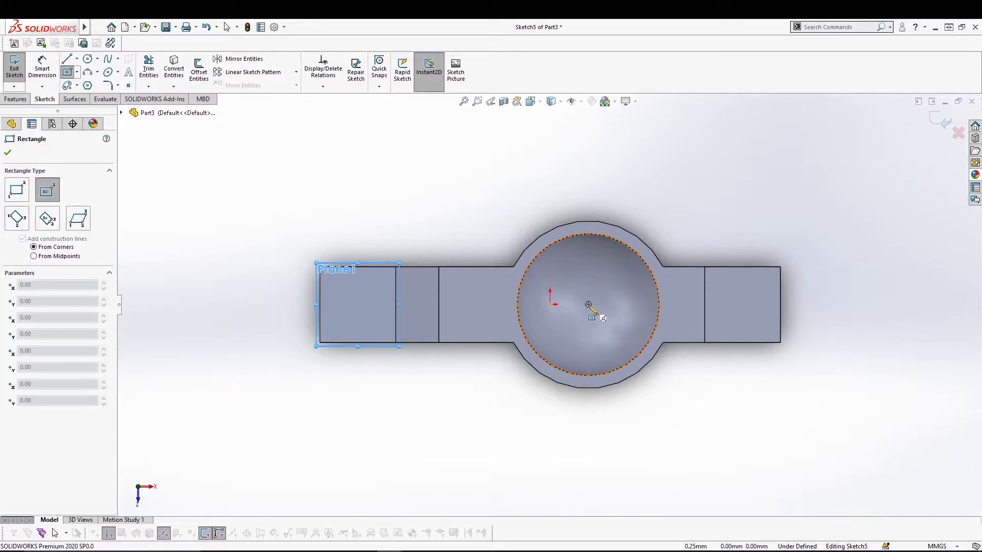
{"action": "left_click", "coordinate": [588, 305]}
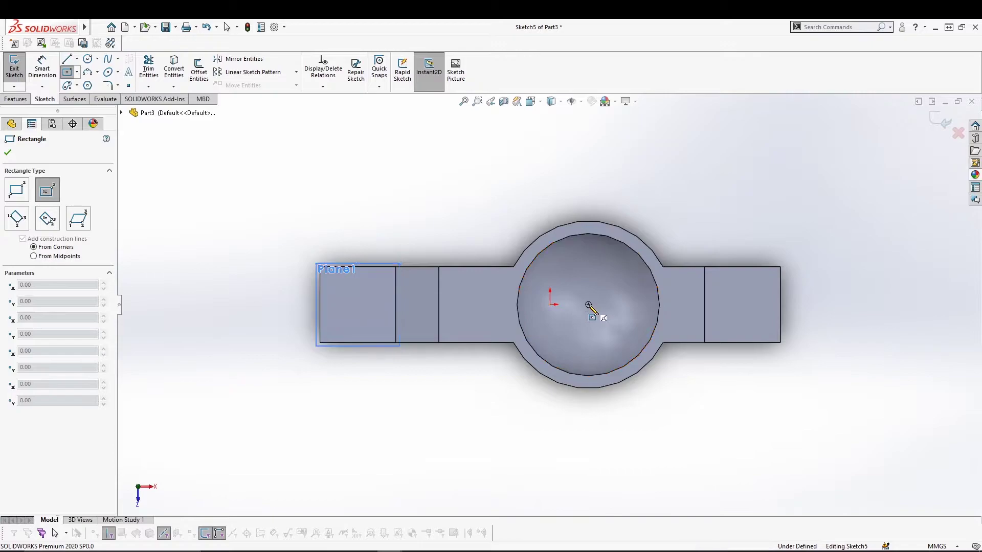
{"action": "left_click", "coordinate": [625, 269]}
Dimension the rectangle's vertical side at 0.6 mm.
{"action": "left_click", "coordinate": [42, 66]}
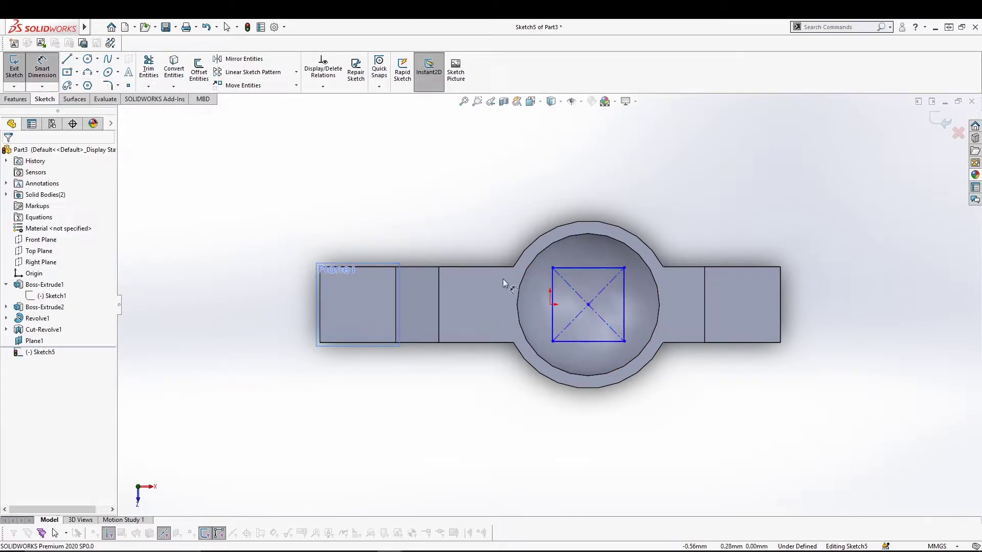
{"action": "left_click", "coordinate": [625, 295]}
{"action": "left_click", "coordinate": [681, 229]}
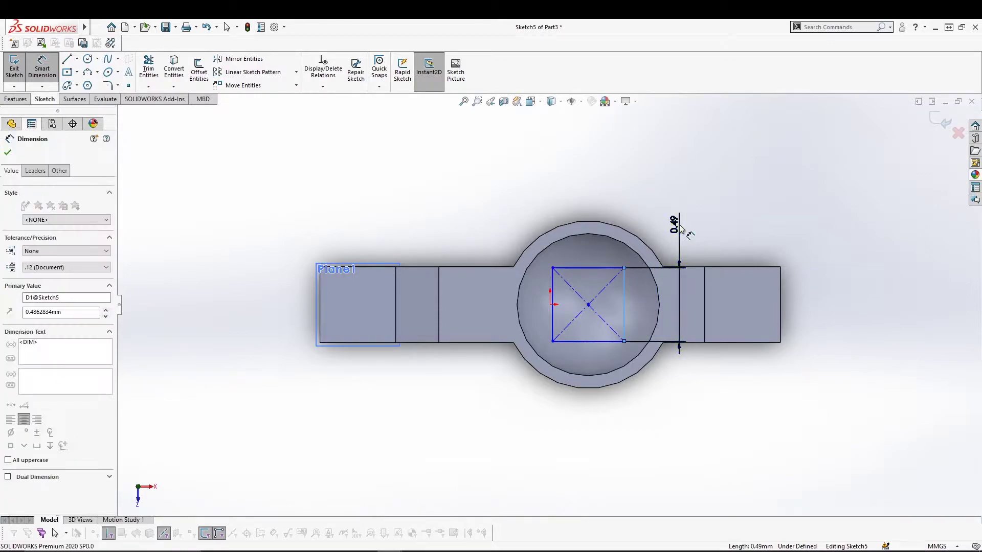
{"action": "type", "text": "0.6"}
{"action": "key", "text": "Return"}
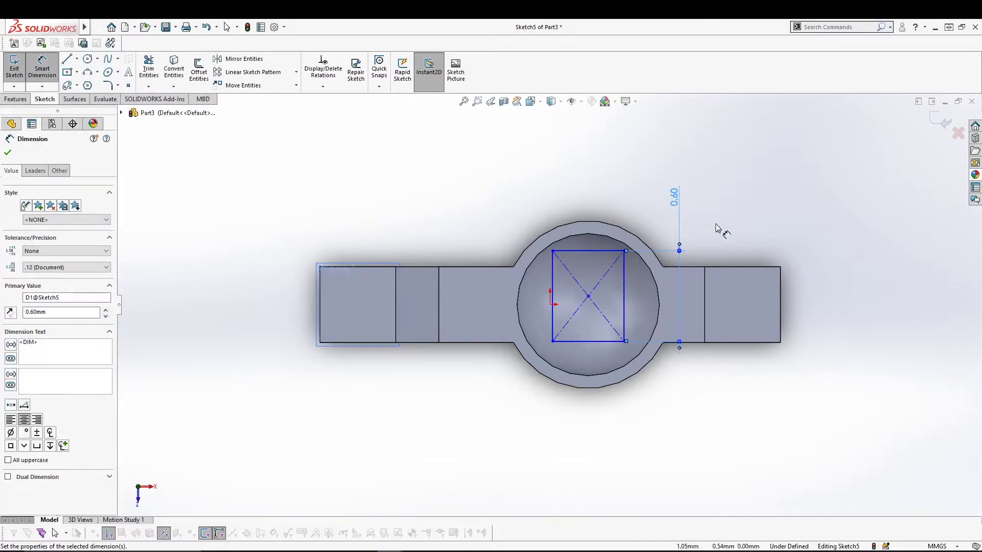
{"action": "left_click", "coordinate": [749, 220]}
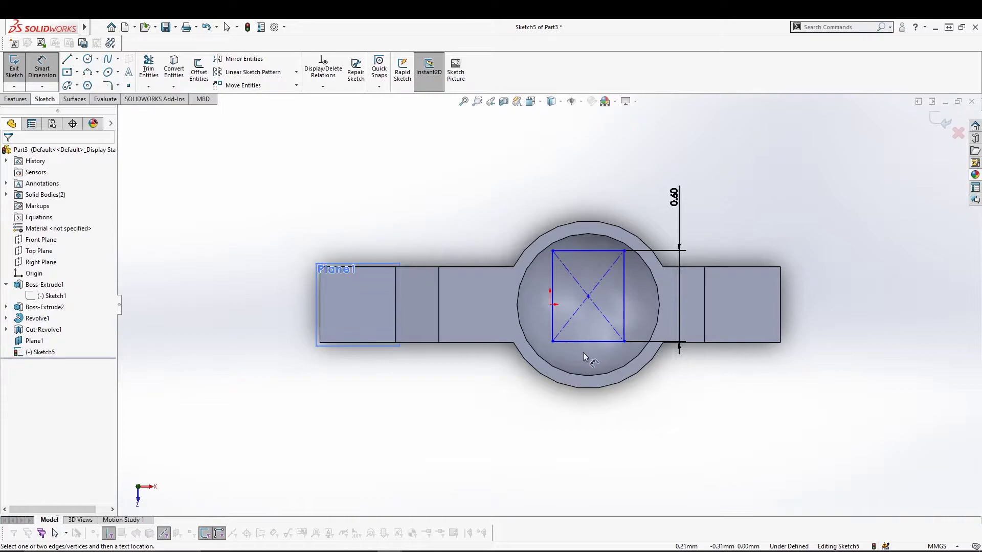
Dimension the rectangle's horizontal side and link it by equation to the 0.60 mm vertical dimension.
{"action": "left_click", "coordinate": [602, 341]}
{"action": "left_click", "coordinate": [587, 411]}
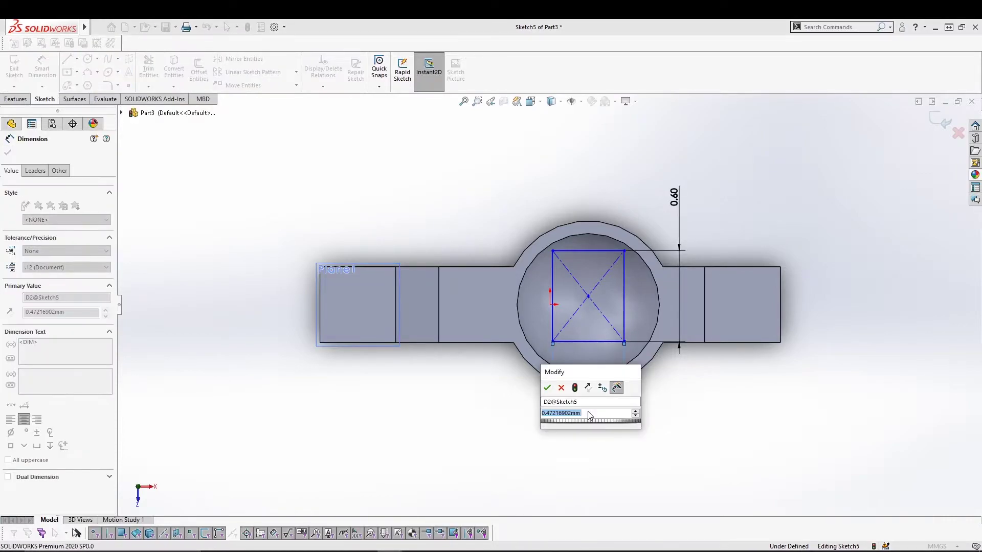
{"action": "type", "text": "="}
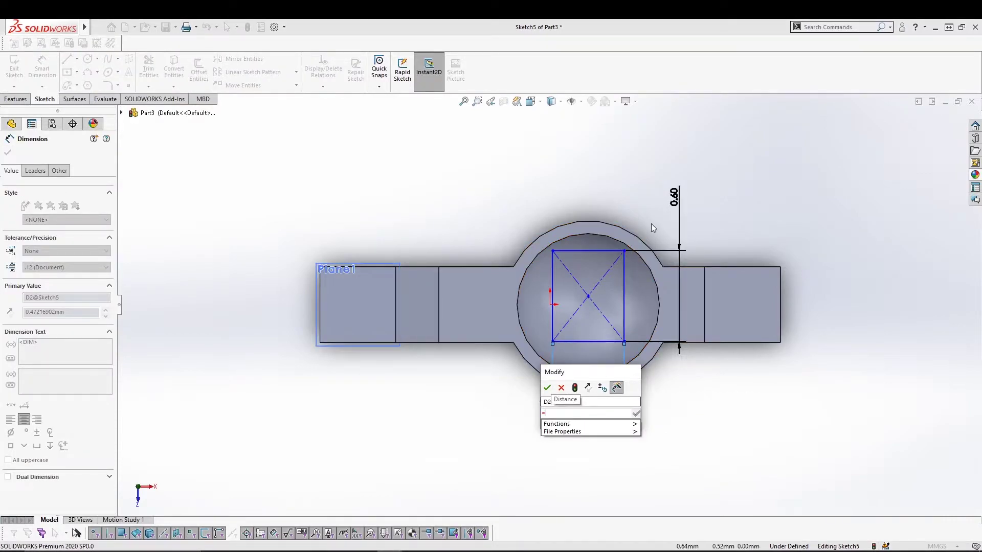
{"action": "left_click", "coordinate": [675, 199]}
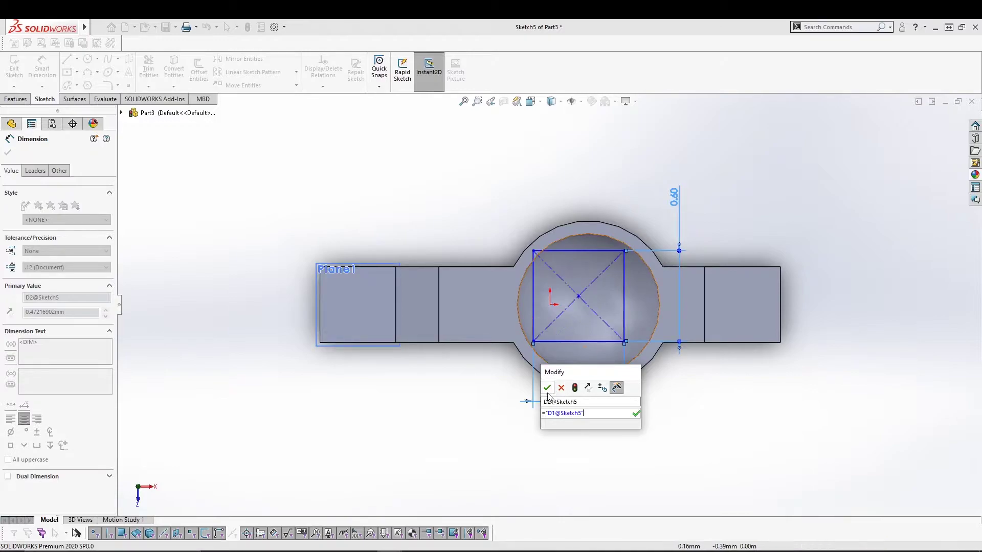
{"action": "key", "text": "Return"}
{"action": "left_click", "coordinate": [648, 487]}
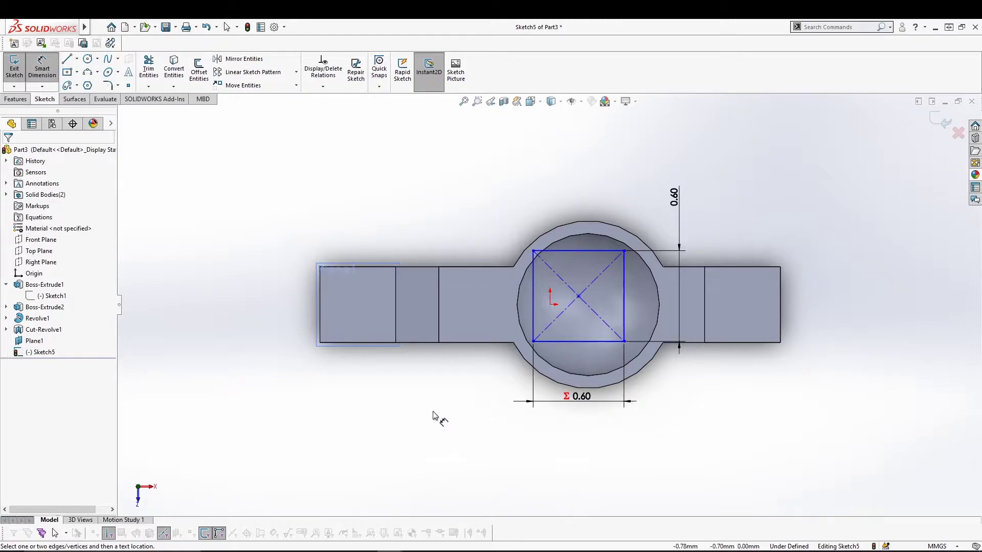
{"action": "key", "text": "Escape"}
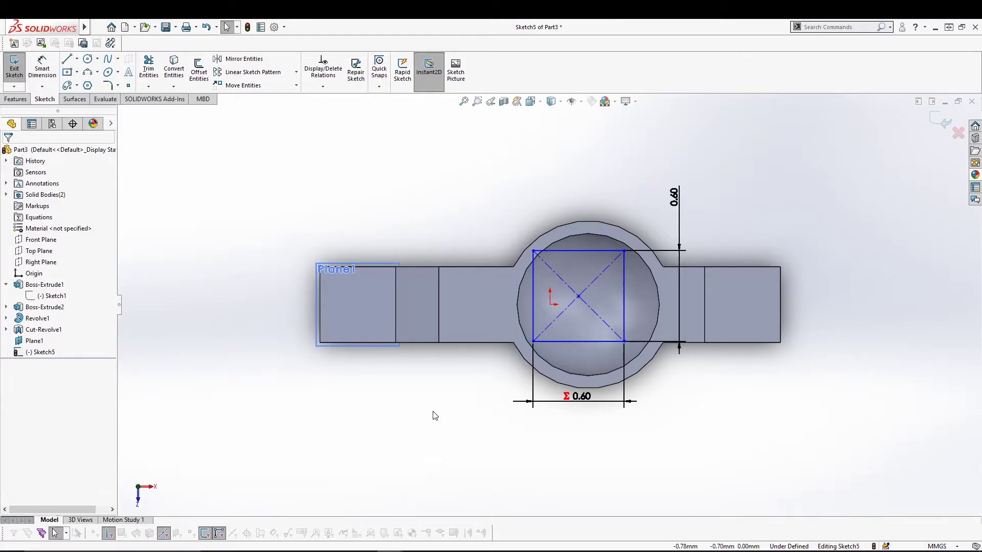
Make the square's centre point concentric with the cup's inner circular edge and close the sketch.
{"action": "left_click", "coordinate": [579, 297]}
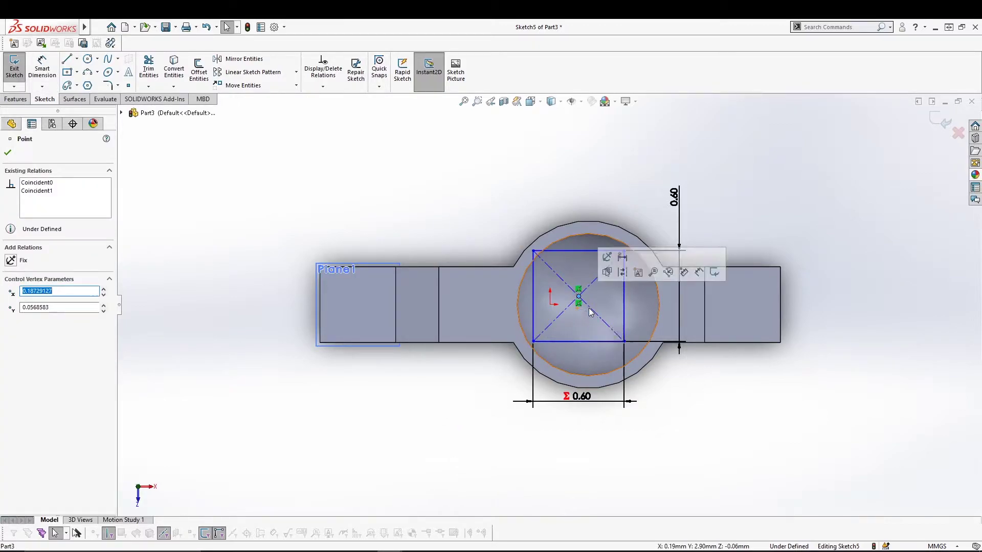
{"action": "left_click", "coordinate": [657, 284], "text": "ctrl"}
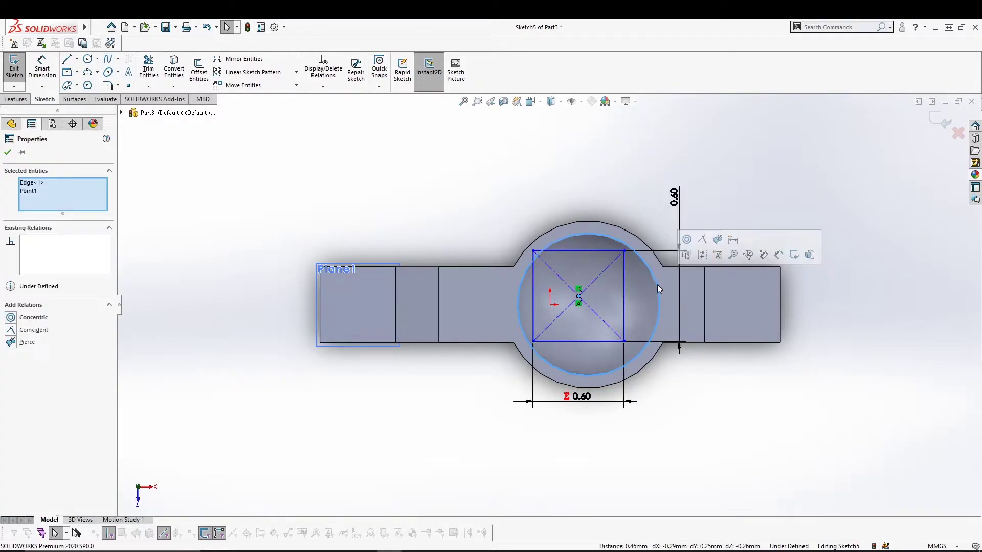
{"action": "left_click", "coordinate": [690, 239]}
{"action": "left_click", "coordinate": [739, 481]}
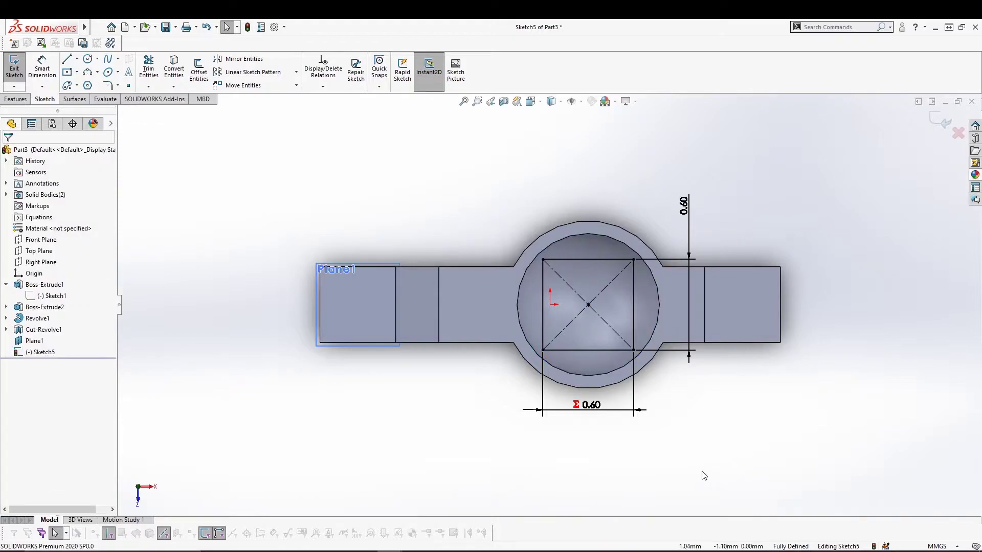
{"action": "left_click", "coordinate": [7, 75]}
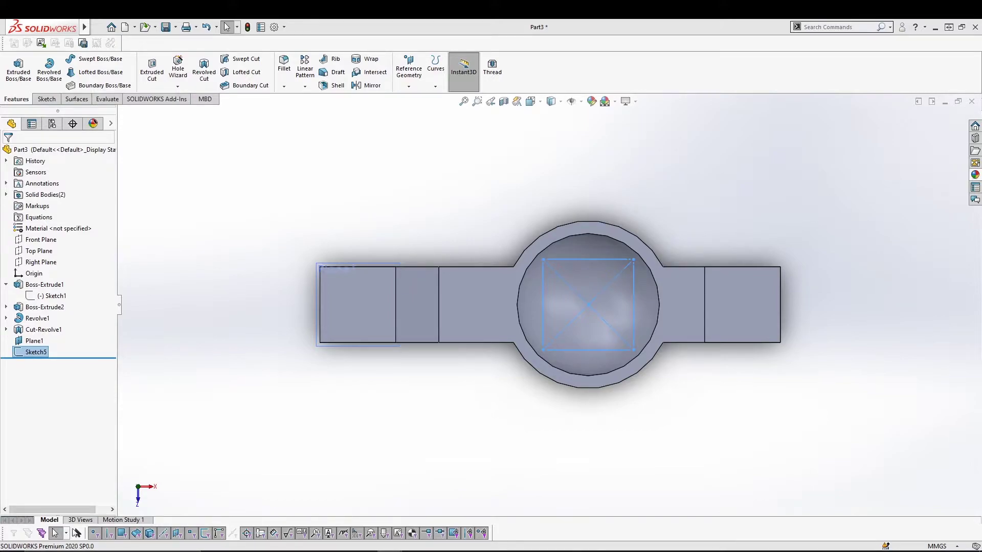
Extrude the square 0.2 mm upward as the die, merging it only with the right lead's body.
{"action": "left_click", "coordinate": [19, 68]}
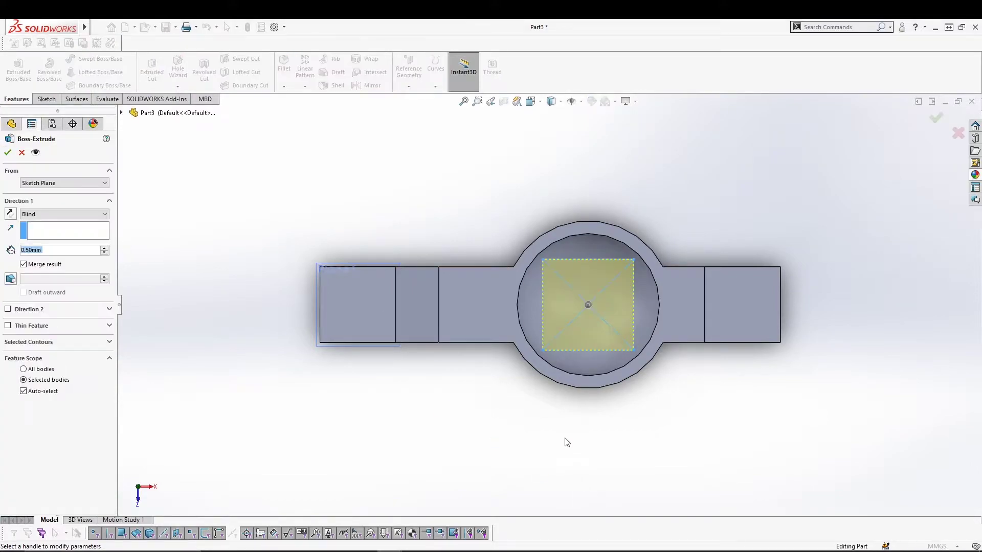
{"action": "middle_click_drag", "start_coordinate": [566, 438], "coordinate": [560, 393]}
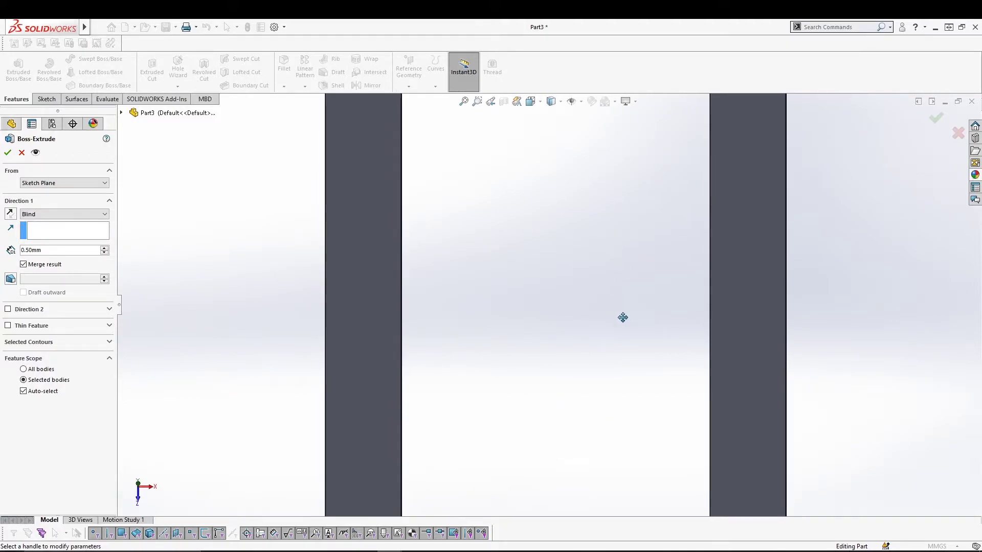
{"action": "middle_click_drag", "start_coordinate": [621, 298], "coordinate": [633, 336]}
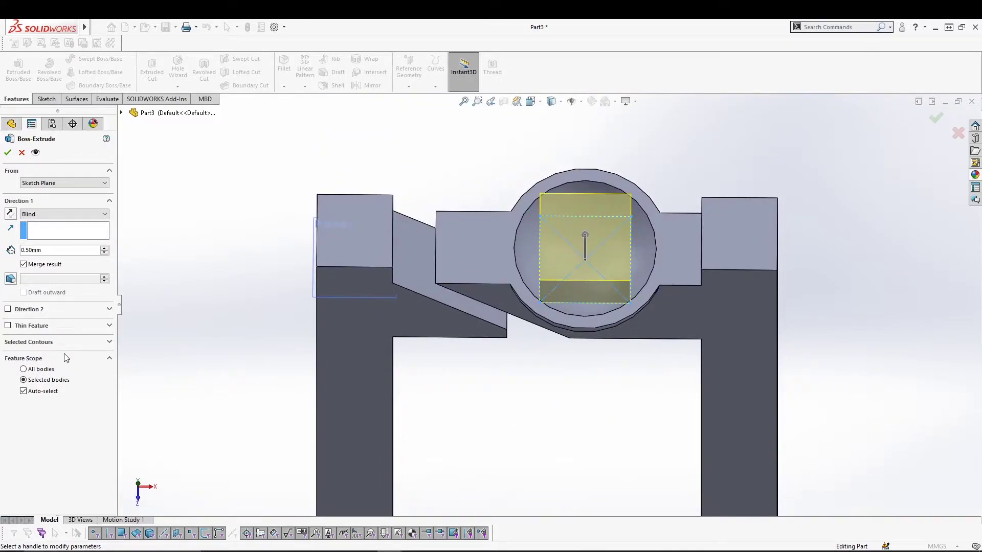
{"action": "left_click", "coordinate": [59, 250]}
{"action": "key", "text": "BackSpace"}
{"action": "key", "text": "BackSpace"}
{"action": "key", "text": "BackSpace"}
{"action": "key", "text": "BackSpace"}
{"action": "key", "text": "BackSpace"}
{"action": "key", "text": "BackSpace"}
{"action": "type", "text": "0.2"}
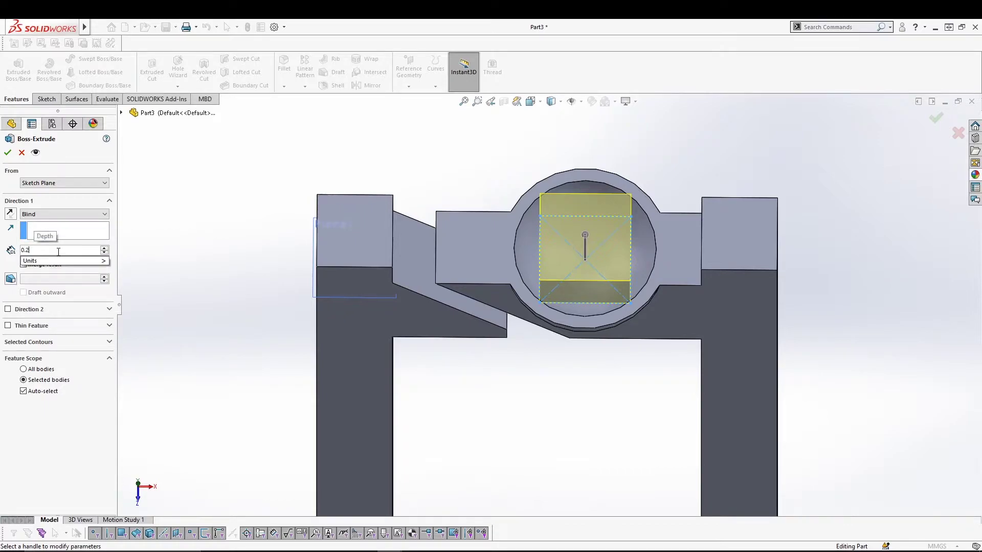
{"action": "left_click", "coordinate": [71, 447]}
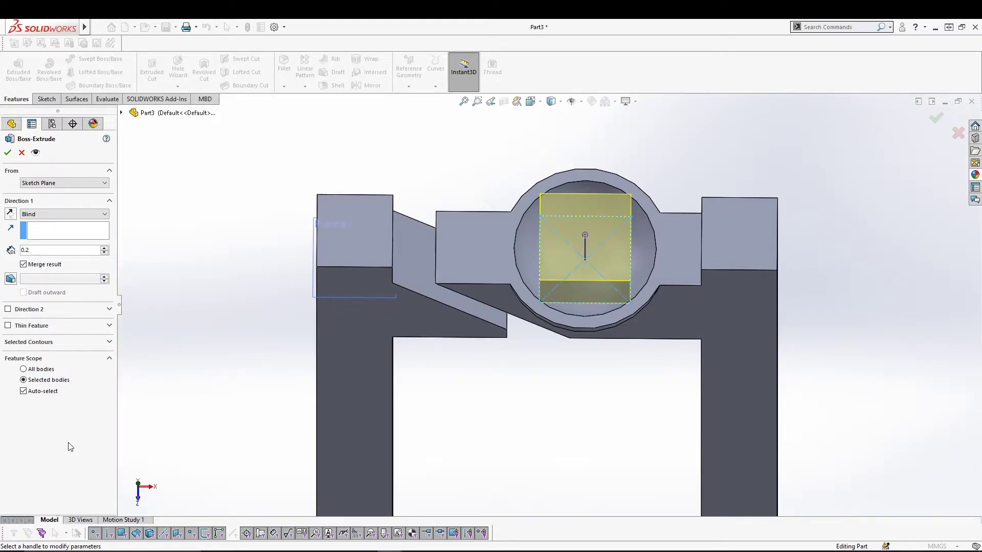
{"action": "left_click", "coordinate": [51, 392]}
{"action": "left_click", "coordinate": [679, 314]}
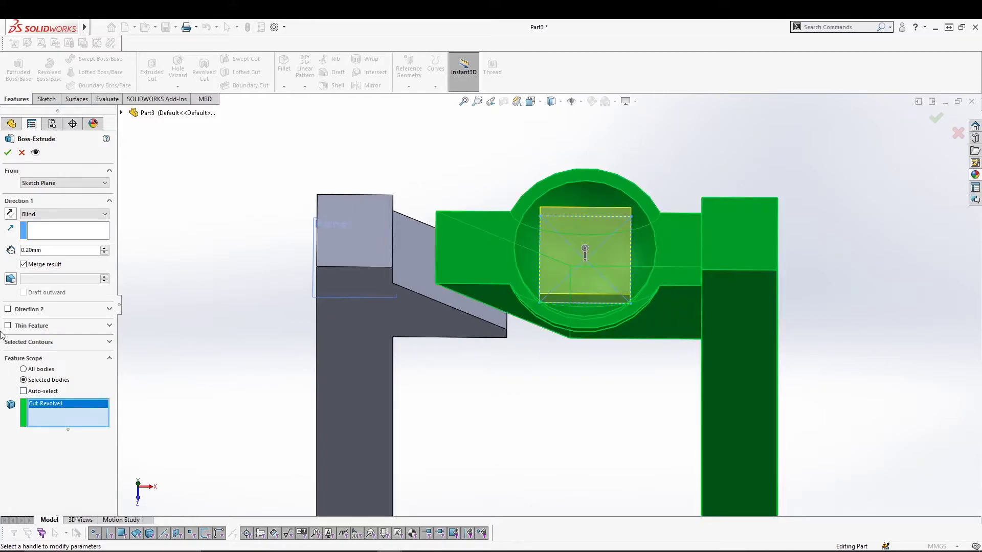
{"action": "left_click", "coordinate": [8, 153]}
Edit the sketch of the cup's outer revolve and enlarge its half circle by about a quarter.
{"action": "middle_click_drag", "start_coordinate": [596, 439], "coordinate": [581, 460]}
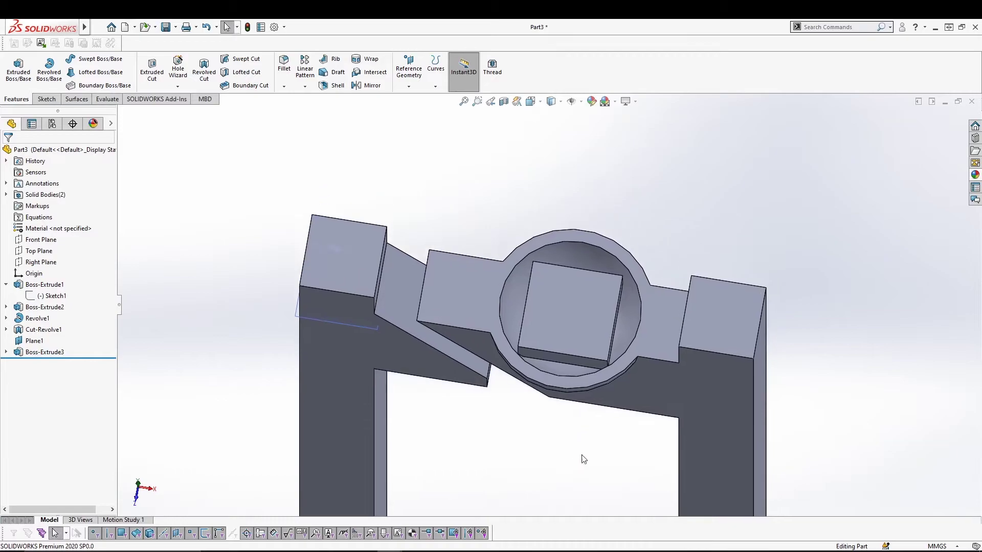
{"action": "middle_click_drag", "start_coordinate": [620, 238], "coordinate": [643, 215]}
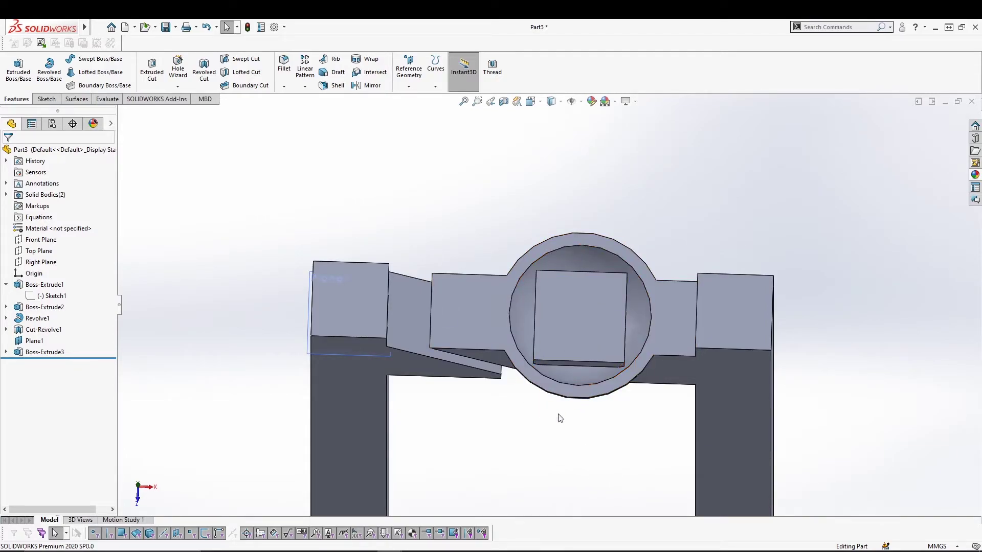
{"action": "scroll", "coordinate": [558, 401], "scroll_direction": "down", "scroll_amount": 5}
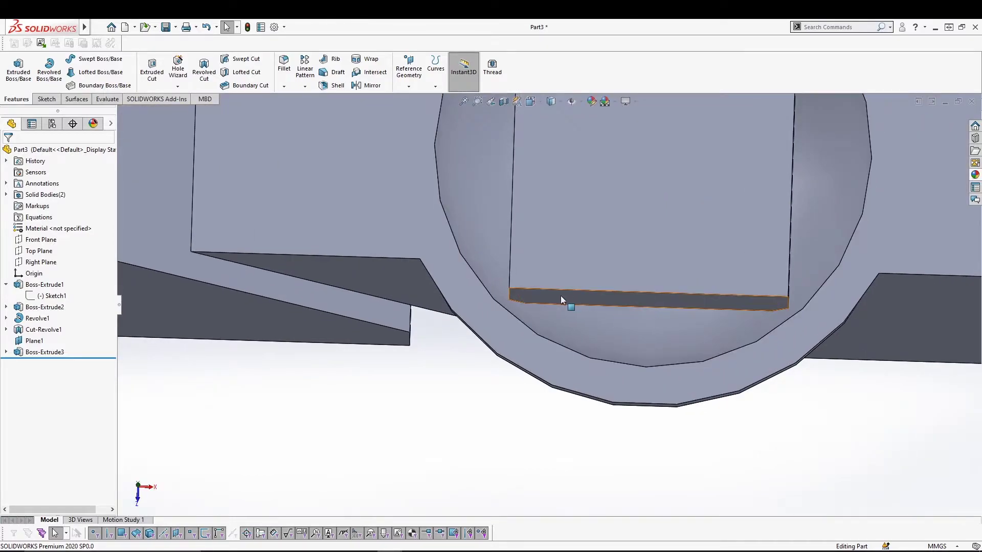
{"action": "scroll", "coordinate": [551, 414], "scroll_direction": "up", "scroll_amount": 5}
{"action": "middle_click_drag", "start_coordinate": [613, 407], "coordinate": [563, 429]}
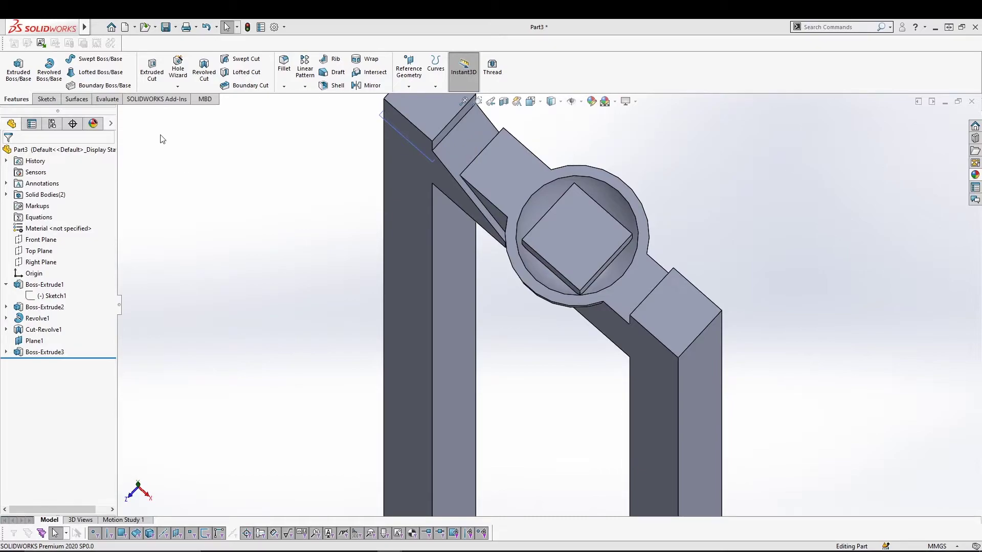
{"action": "left_click", "coordinate": [7, 330]}
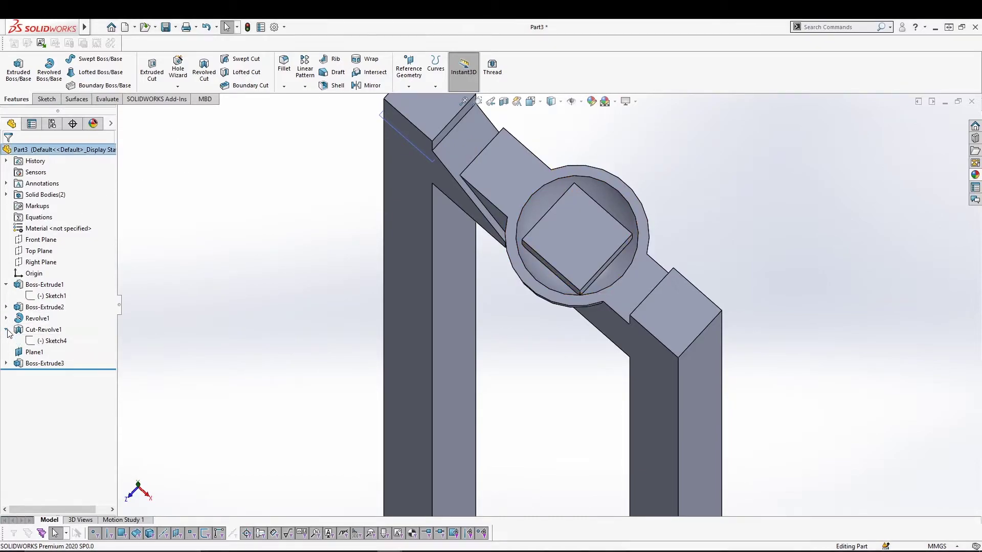
{"action": "left_click", "coordinate": [6, 318]}
{"action": "left_click", "coordinate": [54, 329]}
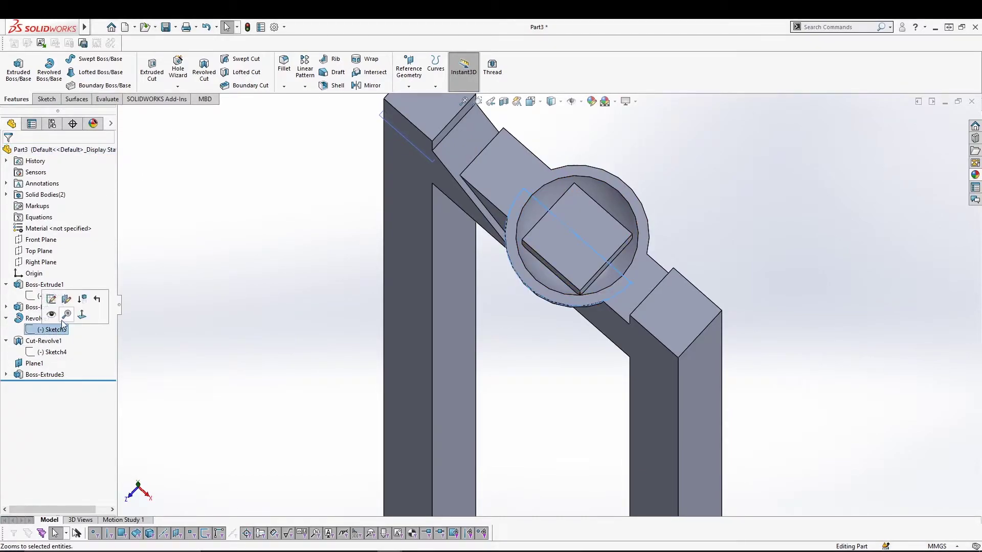
{"action": "left_click", "coordinate": [50, 301]}
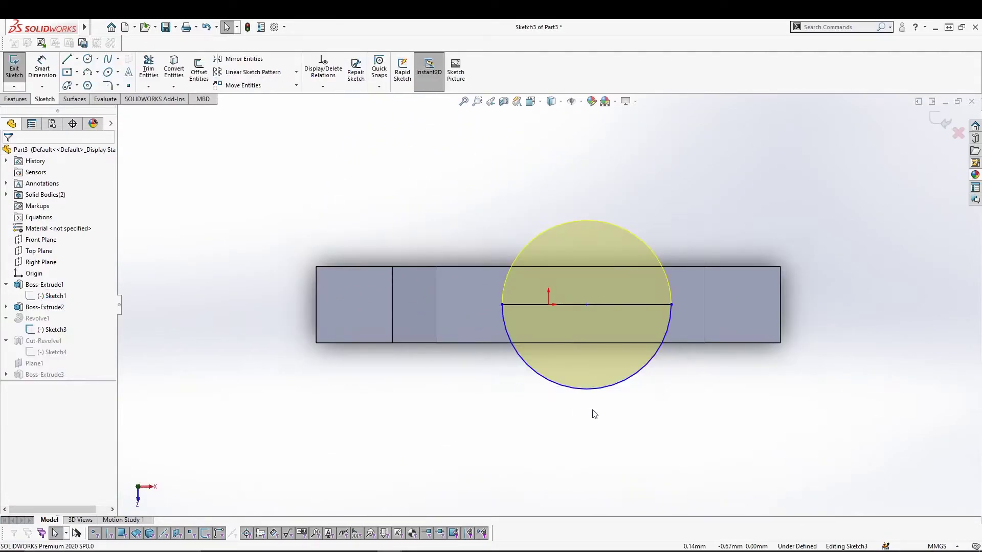
{"action": "left_click_drag", "start_coordinate": [603, 391], "coordinate": [620, 409]}
{"action": "left_click", "coordinate": [662, 412]}
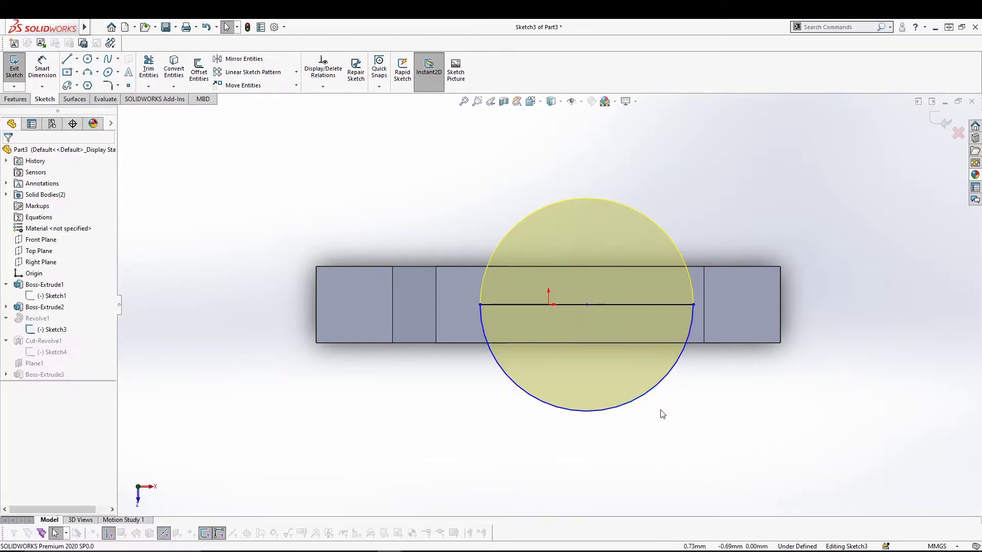
{"action": "left_click", "coordinate": [20, 72]}
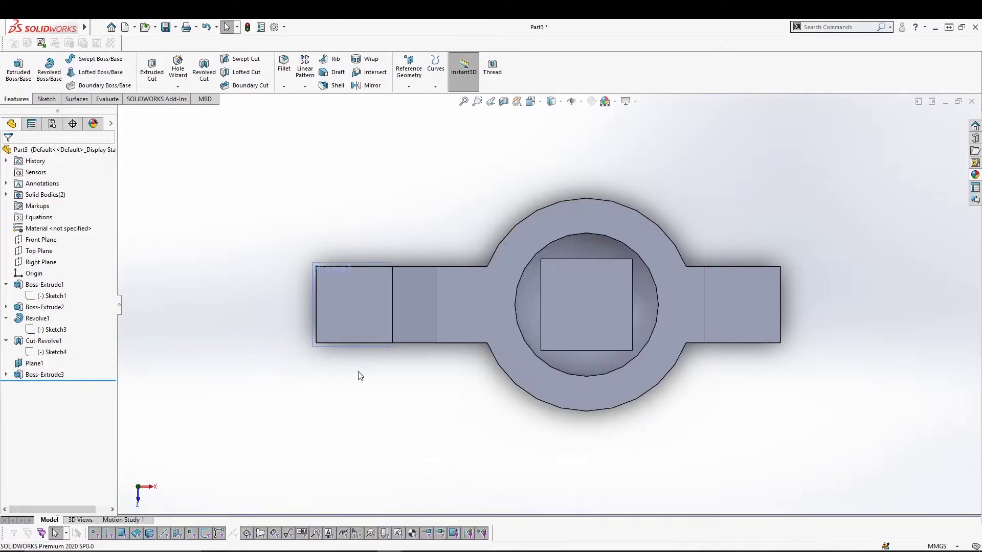
Edit the sketch of the cup's revolved cut and enlarge its arc to a radius of about 0.64 mm.
{"action": "left_click", "coordinate": [56, 352]}
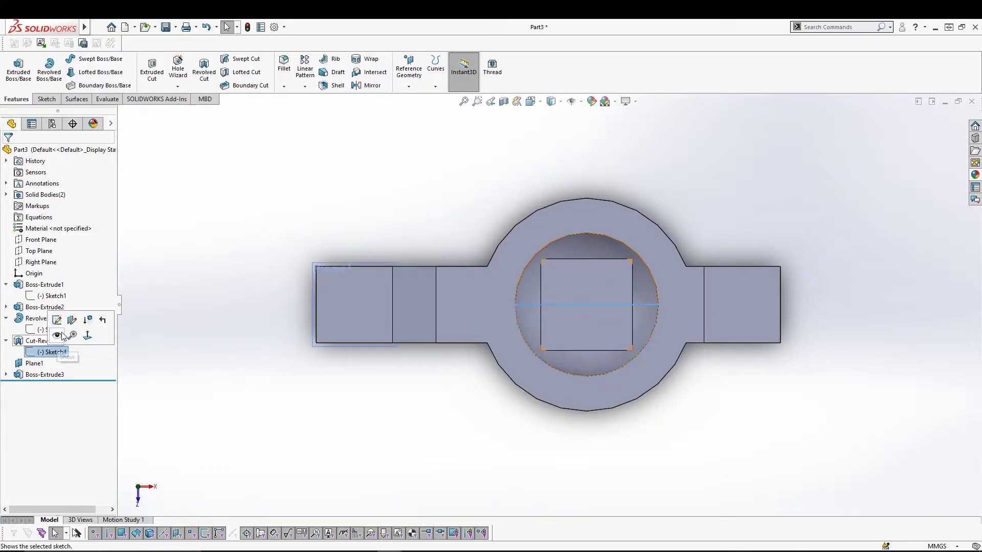
{"action": "left_click", "coordinate": [68, 333]}
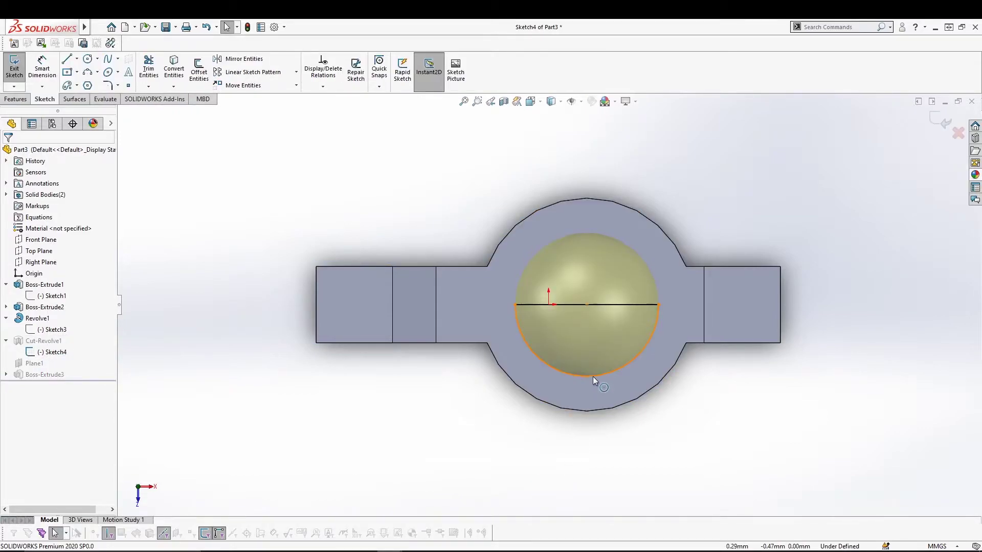
{"action": "left_click_drag", "start_coordinate": [593, 379], "coordinate": [597, 402]}
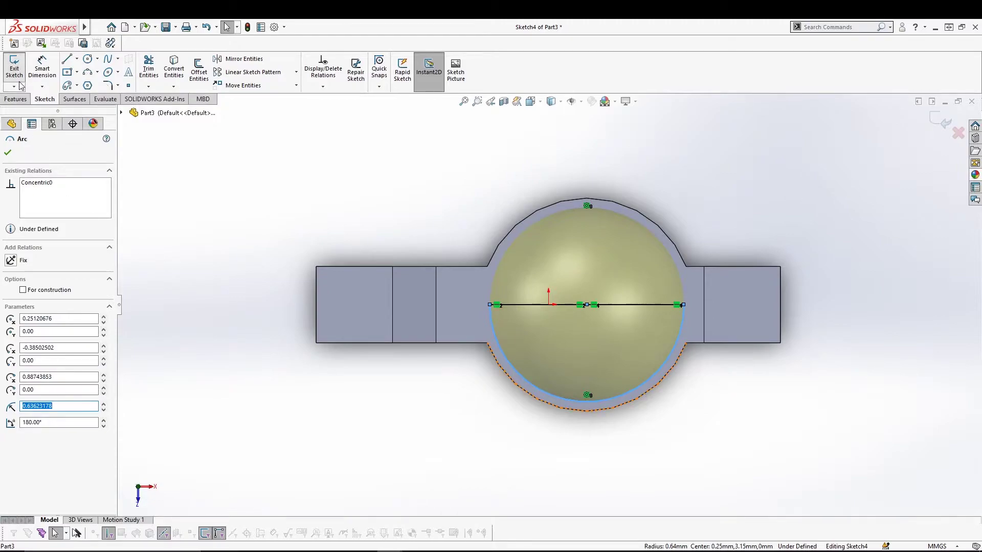
{"action": "left_click", "coordinate": [14, 67]}
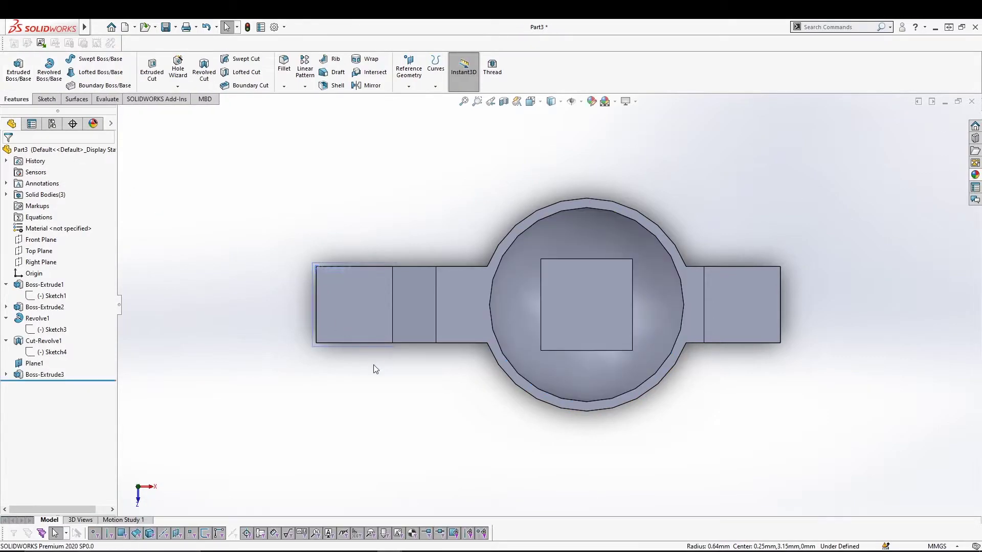
Sketch a centre rectangle about 0.18 by 0.23 mm in the middle of the die's top face and close the sketch.
{"action": "mouse_move", "coordinate": [475, 409]}
{"action": "middle_mouse_down"}
{"action": "mouse_move", "coordinate": [609, 431]}
{"action": "mouse_move", "coordinate": [601, 391]}
{"action": "mouse_move", "coordinate": [600, 460]}
{"action": "middle_mouse_up"}
{"action": "middle_click_drag", "start_coordinate": [606, 230], "coordinate": [614, 455], "text": "ctrl"}
{"action": "mouse_move", "coordinate": [594, 411]}
{"action": "middle_mouse_down"}
{"action": "mouse_move", "coordinate": [582, 385]}
{"action": "mouse_move", "coordinate": [588, 409]}
{"action": "middle_mouse_up"}
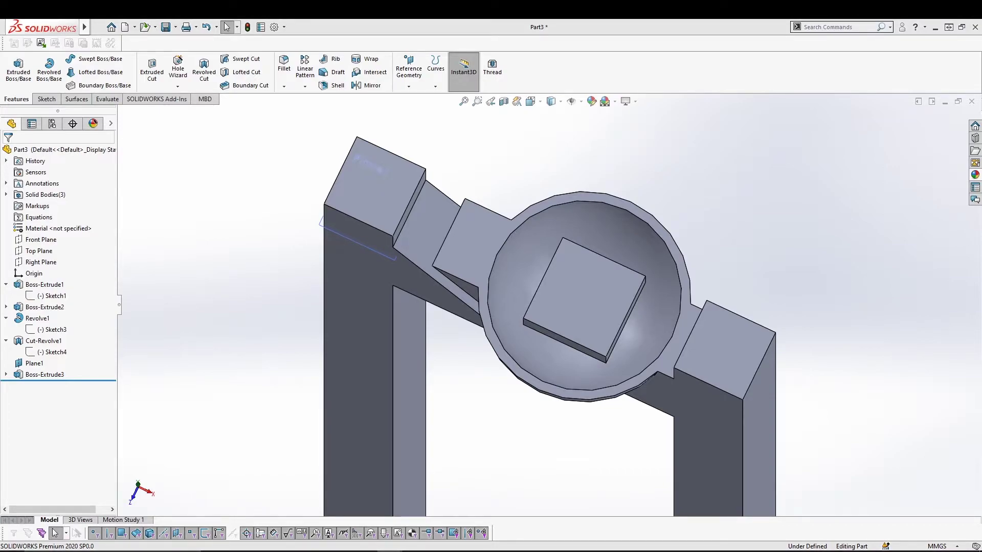
{"action": "left_click", "coordinate": [602, 305]}
{"action": "left_click", "coordinate": [651, 281]}
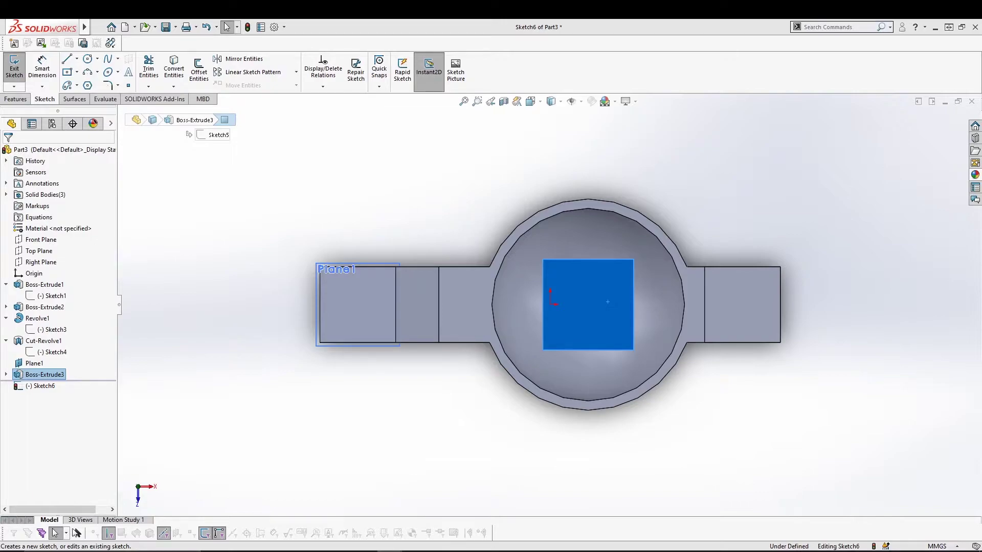
{"action": "left_click", "coordinate": [70, 74]}
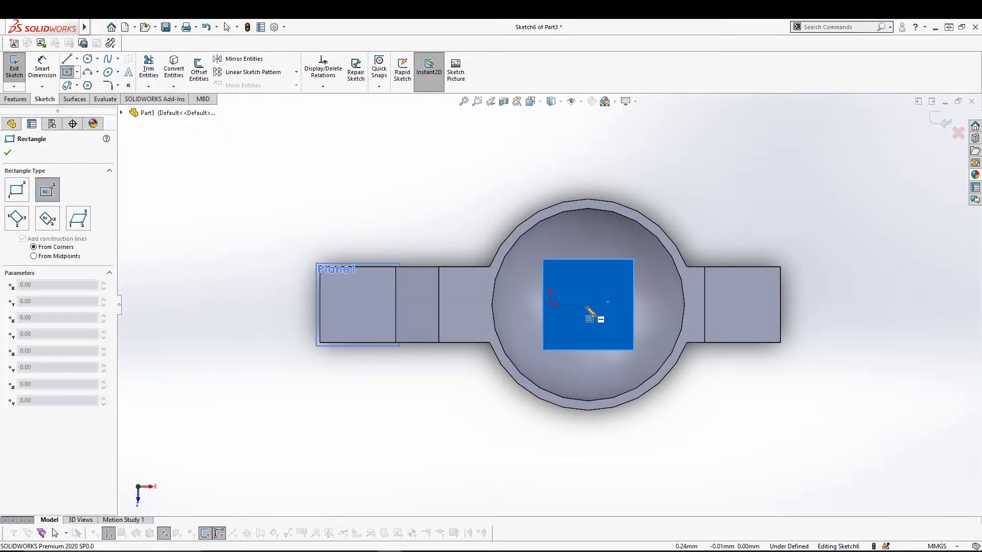
{"action": "left_click", "coordinate": [587, 305]}
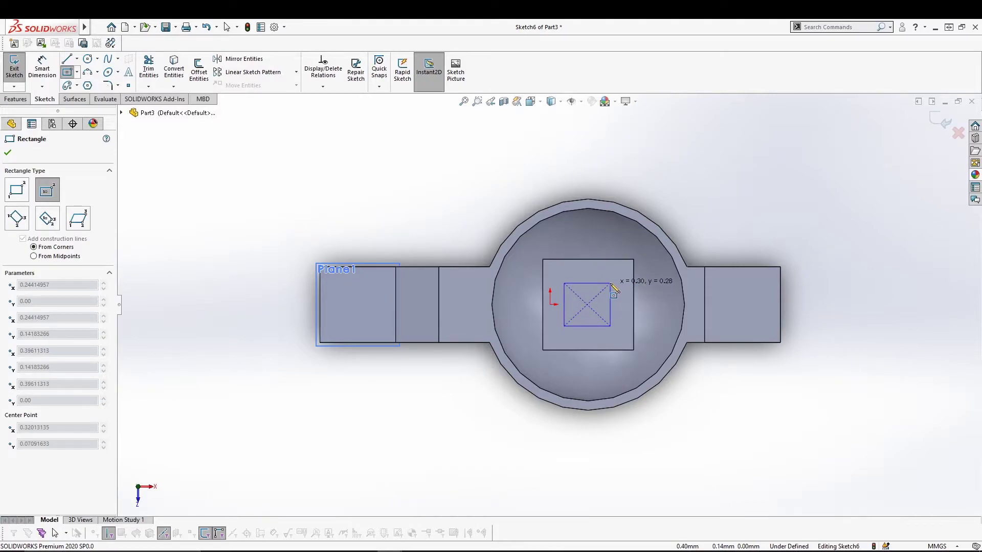
{"action": "left_click", "coordinate": [601, 322]}
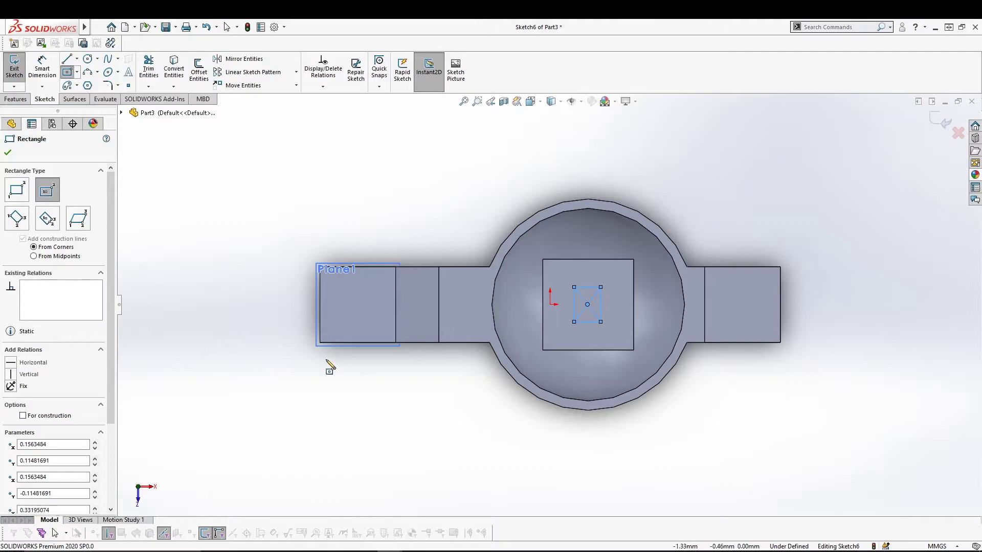
{"action": "scroll", "coordinate": [579, 319], "scroll_direction": "down", "scroll_amount": 1}
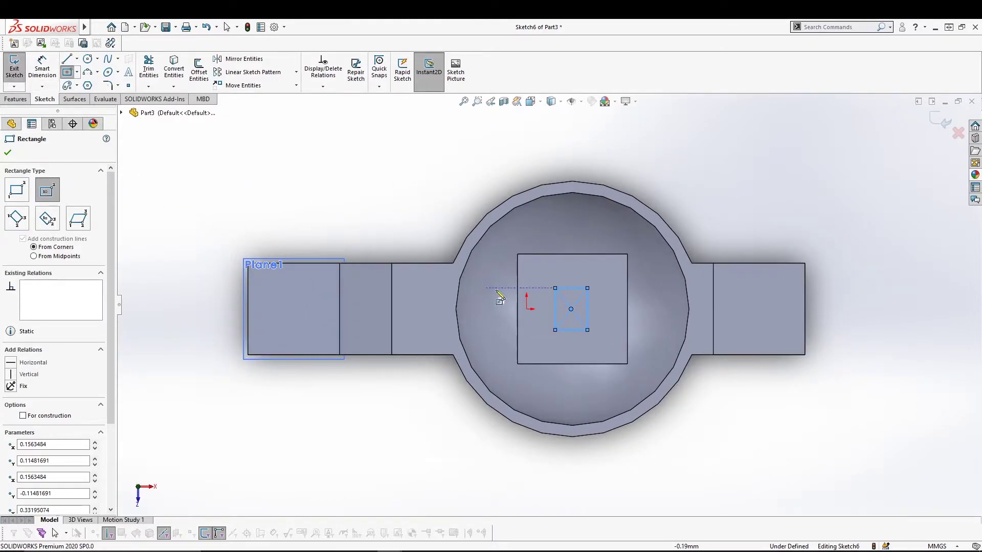
{"action": "left_click", "coordinate": [13, 84]}
{"action": "middle_click_drag", "start_coordinate": [673, 439], "coordinate": [658, 404]}
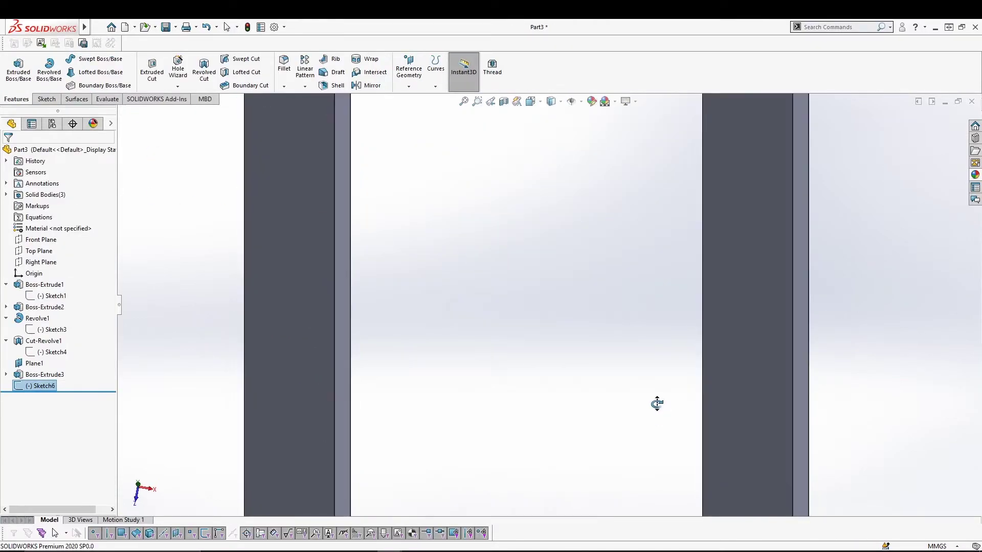
Extrude the small rectangle 0.05 mm upward as the die's top pad, merging it only with the die's body.
{"action": "middle_click_drag", "start_coordinate": [629, 299], "coordinate": [656, 325], "text": "ctrl"}
{"action": "middle_click_drag", "start_coordinate": [623, 166], "coordinate": [600, 340], "text": "ctrl"}
{"action": "middle_click_drag", "start_coordinate": [666, 303], "coordinate": [659, 385], "text": "ctrl"}
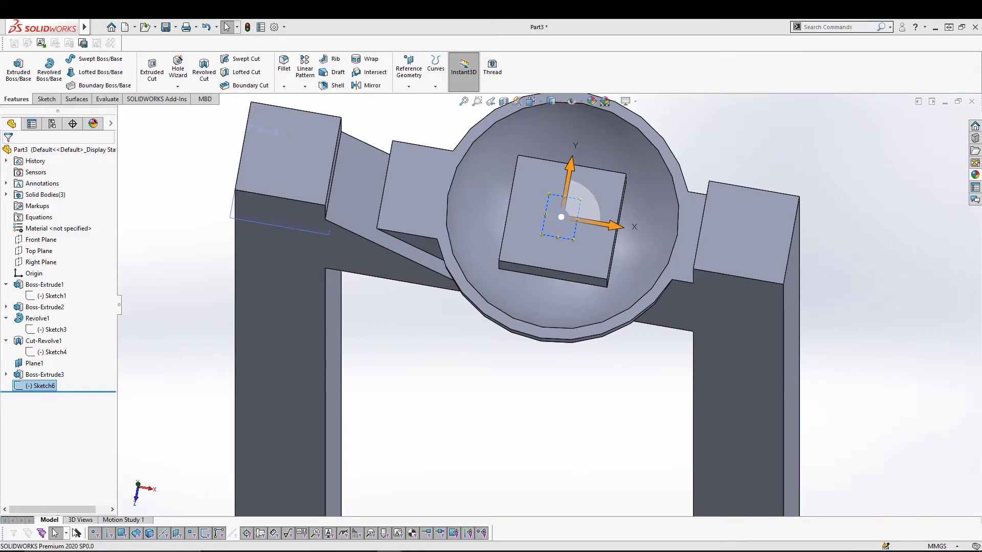
{"action": "left_click", "coordinate": [18, 69]}
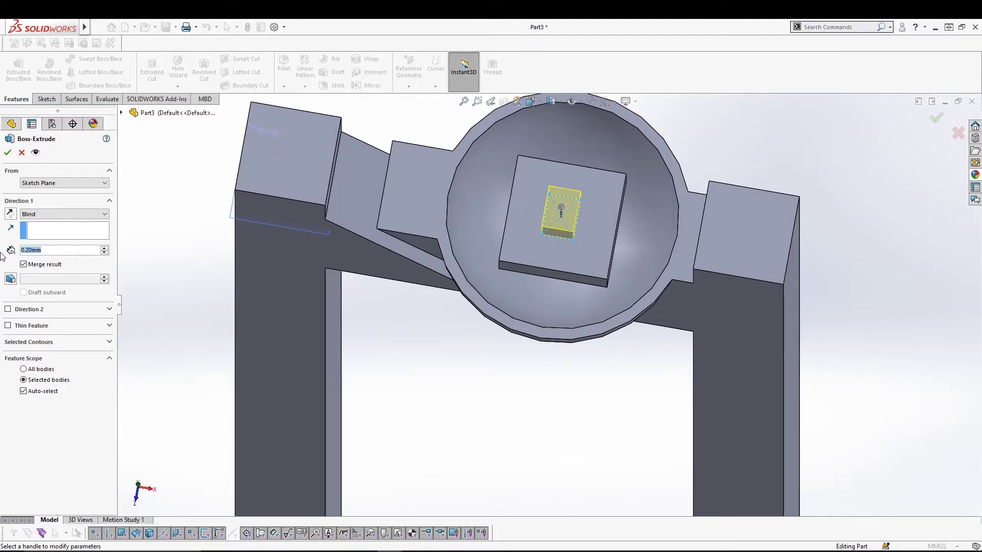
{"action": "type", "text": "0.05"}
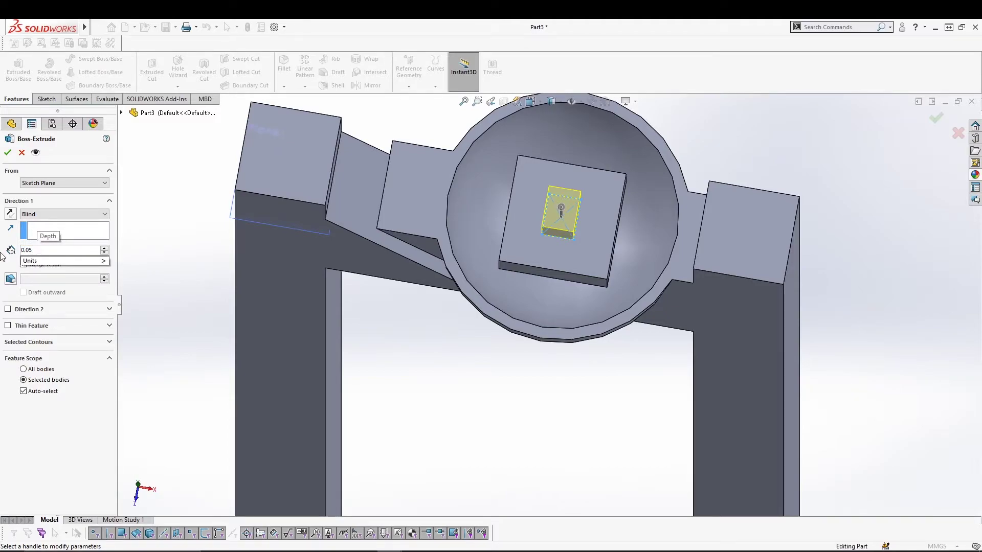
{"action": "left_click", "coordinate": [24, 392]}
{"action": "left_click", "coordinate": [719, 355]}
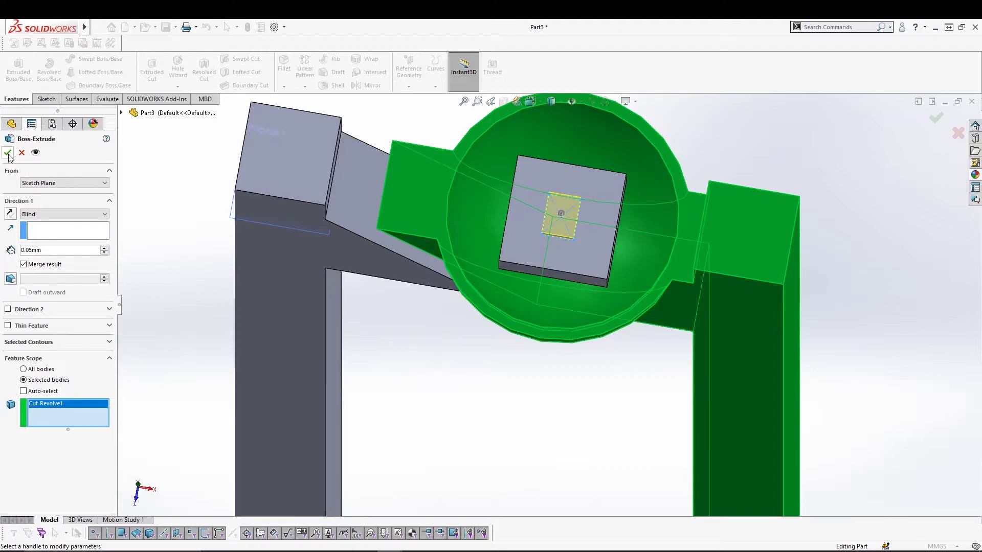
{"action": "right_click", "coordinate": [65, 408]}
{"action": "left_click", "coordinate": [150, 419]}
{"action": "left_click", "coordinate": [590, 257]}
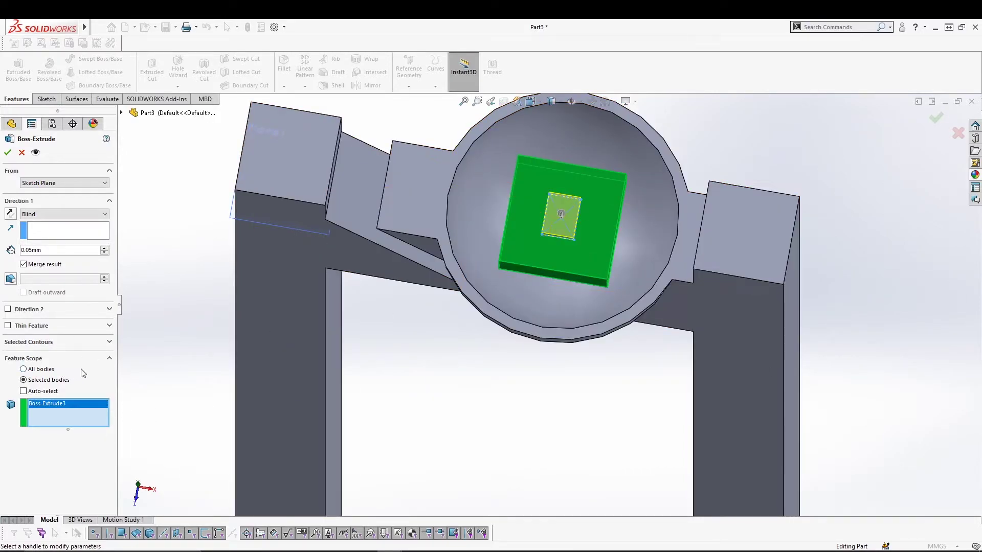
{"action": "left_click", "coordinate": [8, 152]}
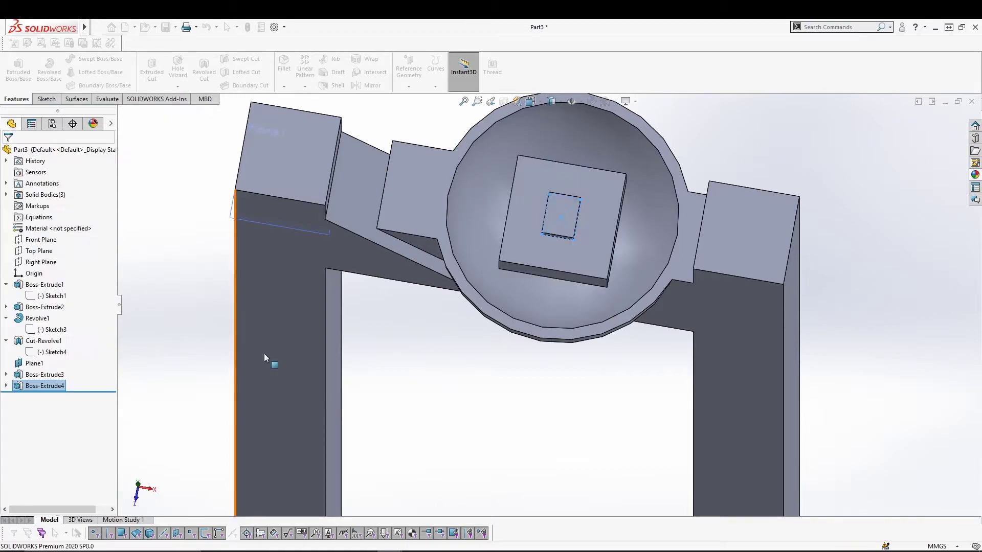
Sketch a circle of about 0.02 mm radius on the left lead's top face and close the sketch.
{"action": "middle_click_drag", "start_coordinate": [482, 399], "coordinate": [556, 417]}
{"action": "middle_click_drag", "start_coordinate": [562, 328], "coordinate": [576, 512], "text": "ctrl"}
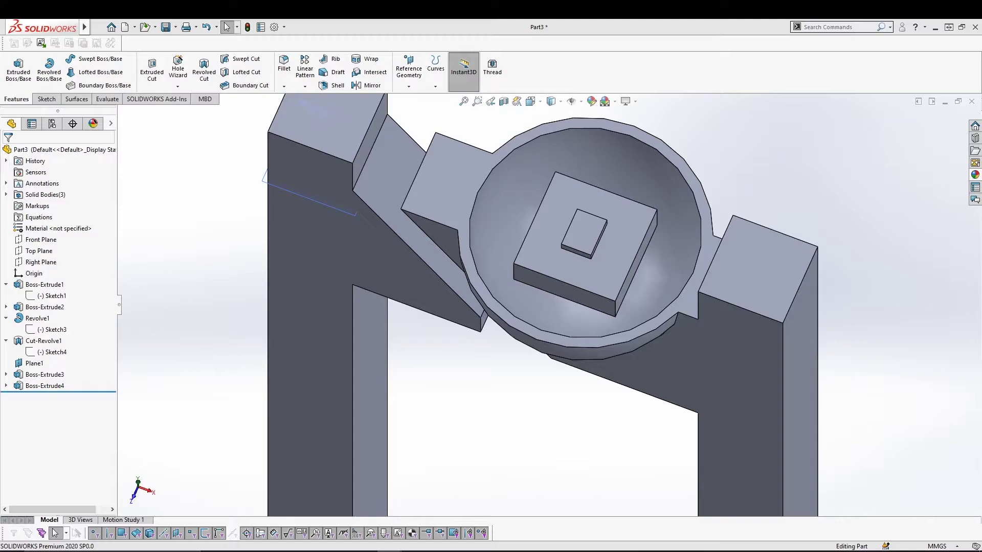
{"action": "left_click", "coordinate": [341, 138]}
{"action": "left_click", "coordinate": [385, 112]}
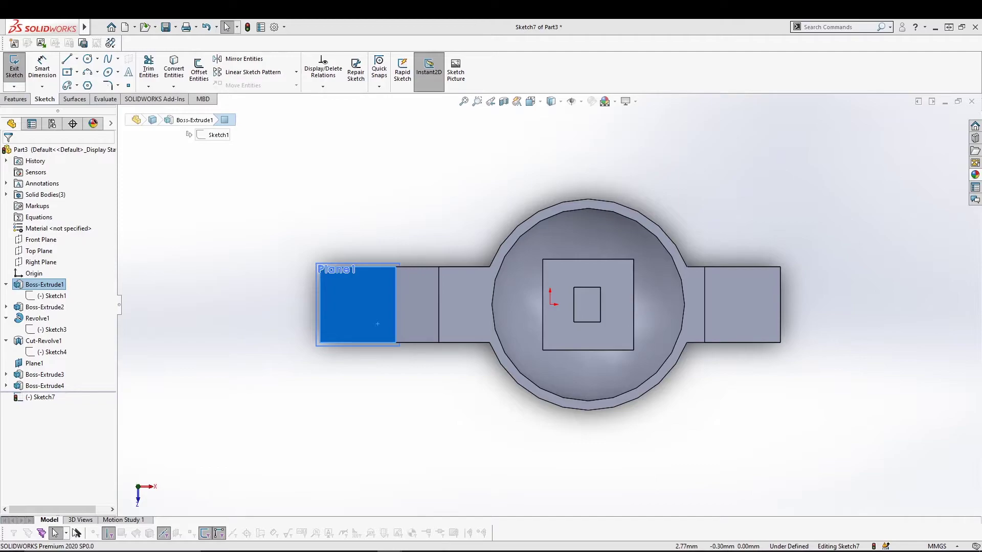
{"action": "left_click", "coordinate": [257, 324]}
{"action": "scroll", "coordinate": [345, 309], "scroll_direction": "down", "scroll_amount": 3}
{"action": "scroll", "coordinate": [563, 297], "scroll_direction": "up", "scroll_amount": 2}
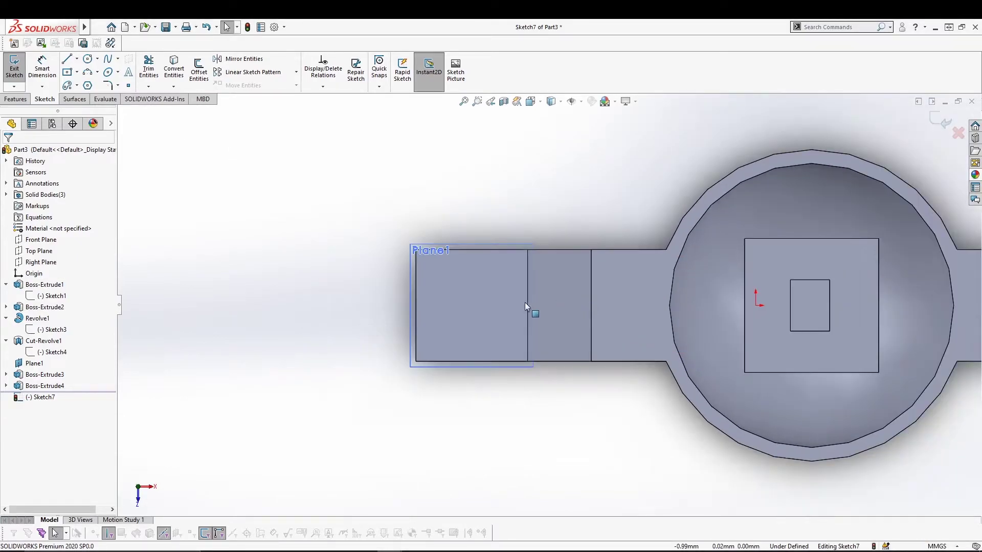
{"action": "scroll", "coordinate": [506, 302], "scroll_direction": "down", "scroll_amount": 3}
{"action": "left_click", "coordinate": [88, 59]}
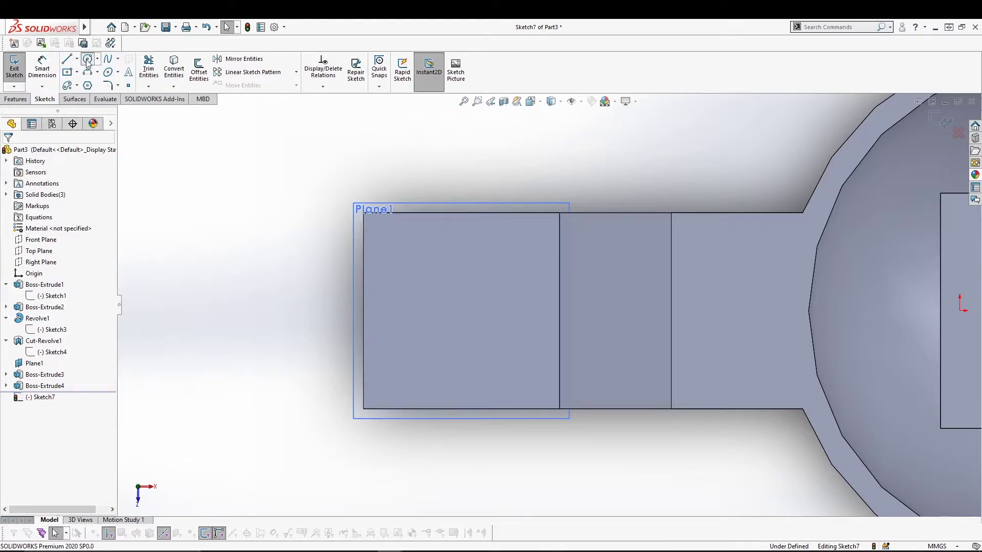
{"action": "left_click", "coordinate": [443, 310]}
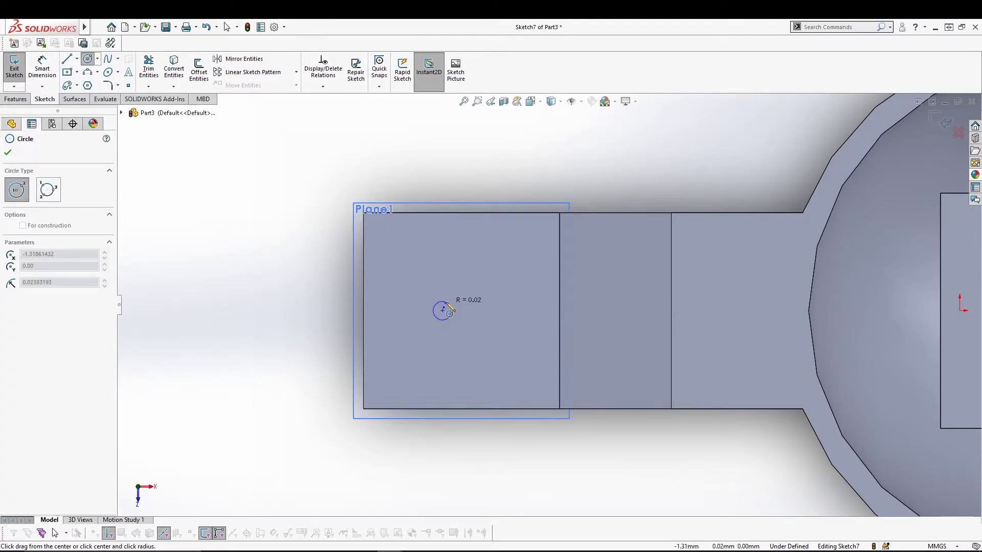
{"action": "left_click", "coordinate": [449, 307]}
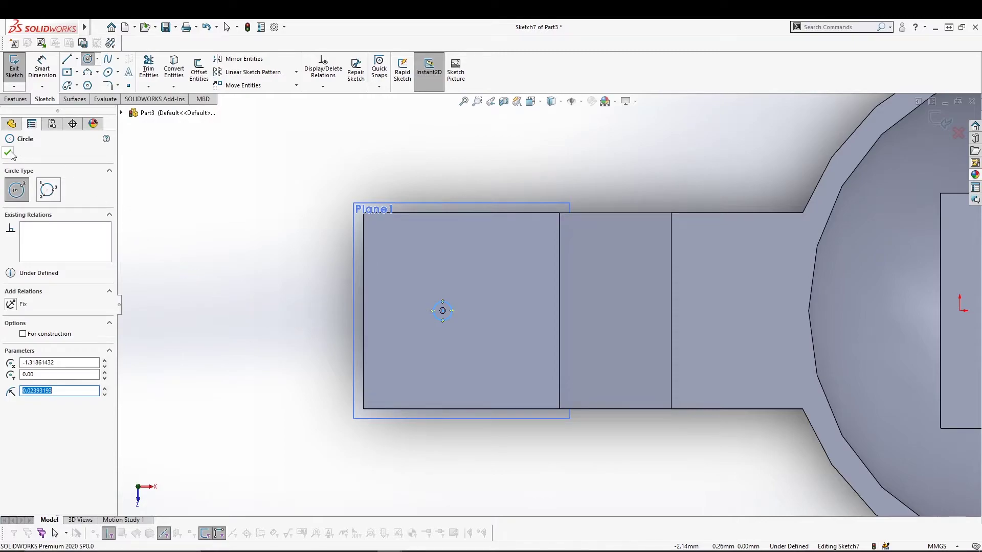
{"action": "key", "text": "Escape"}
{"action": "left_click", "coordinate": [16, 65]}
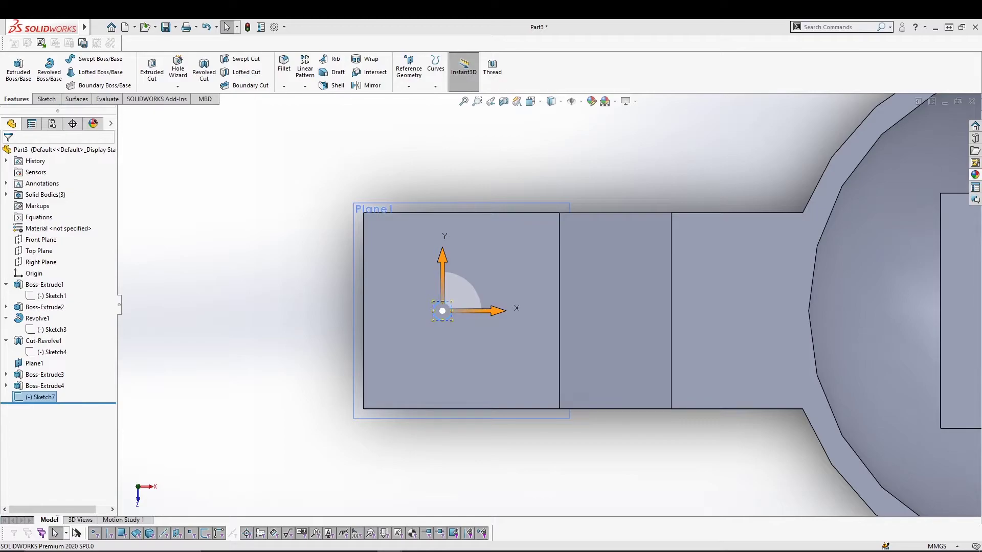
In a new 3D sketch, draw a four-point spline arching from the small circle's centre to the middle of the die's top pad.
{"action": "scroll", "coordinate": [695, 403], "scroll_direction": "up", "scroll_amount": 6}
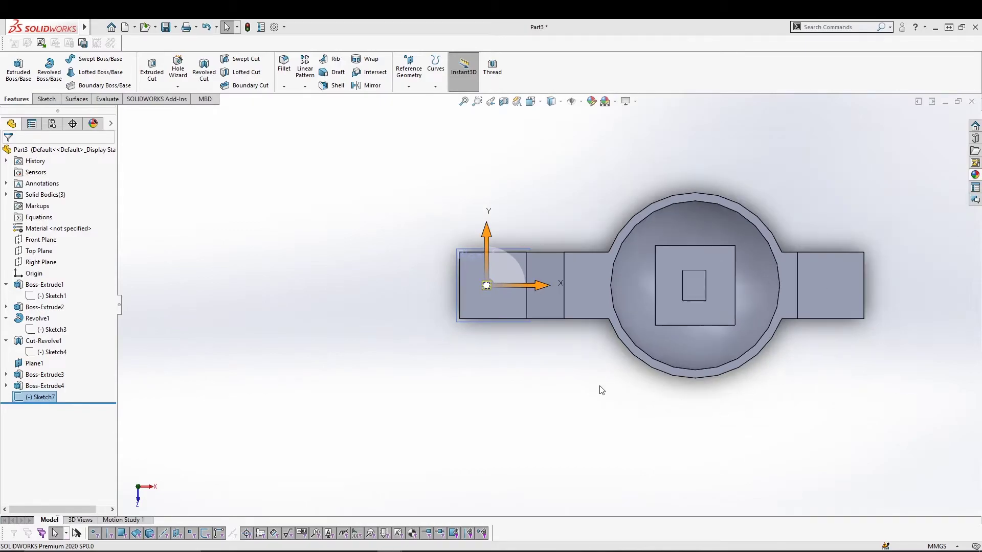
{"action": "mouse_move", "coordinate": [601, 390]}
{"action": "middle_mouse_down"}
{"action": "mouse_move", "coordinate": [598, 333]}
{"action": "mouse_move", "coordinate": [652, 249]}
{"action": "mouse_move", "coordinate": [555, 170]}
{"action": "mouse_move", "coordinate": [537, 362]}
{"action": "middle_mouse_up"}
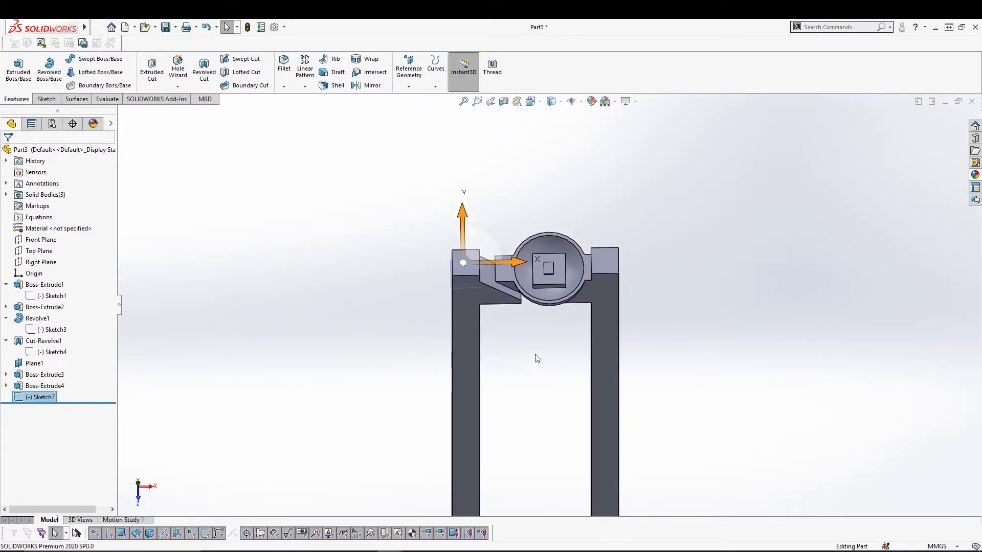
{"action": "scroll", "coordinate": [516, 294], "scroll_direction": "down", "scroll_amount": 3}
{"action": "left_click", "coordinate": [773, 214]}
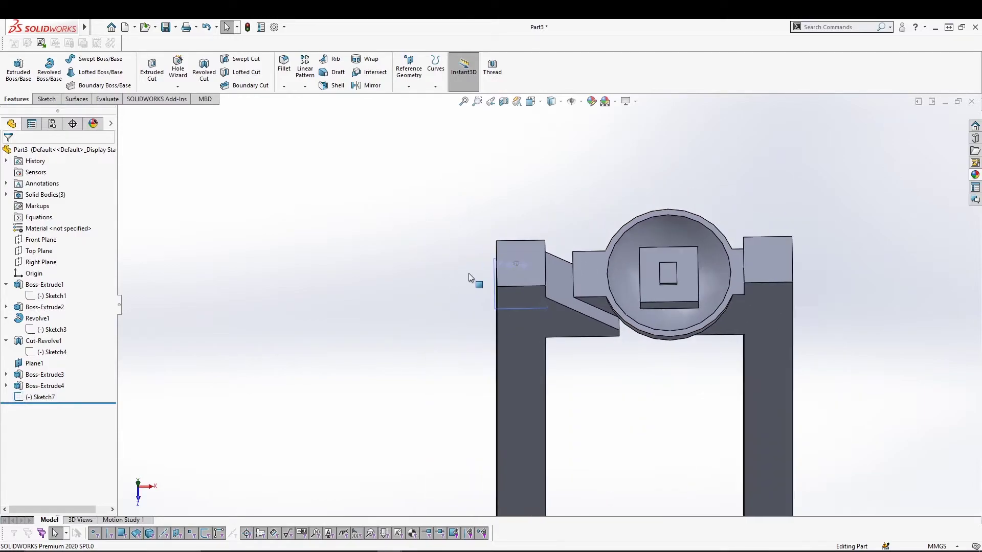
{"action": "scroll", "coordinate": [460, 278], "scroll_direction": "down", "scroll_amount": 5}
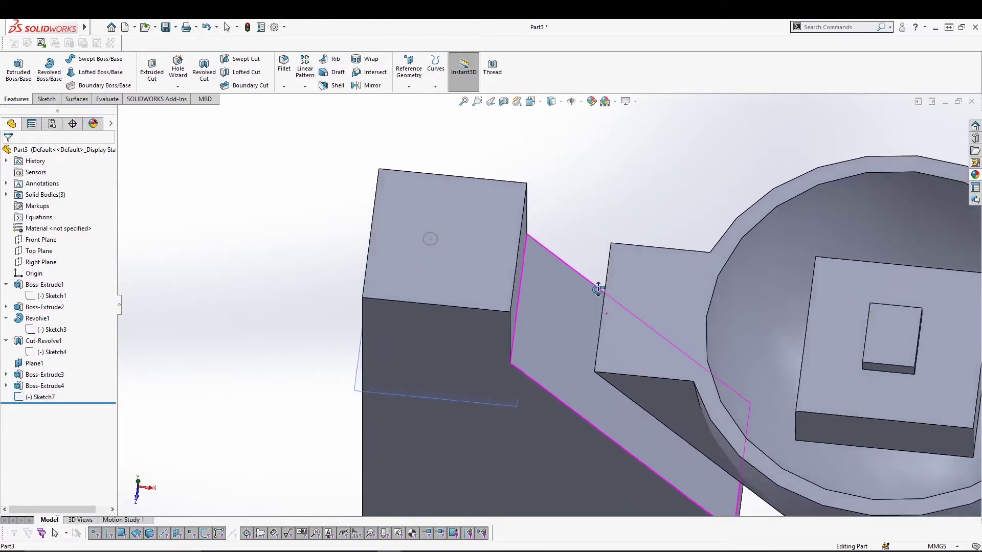
{"action": "middle_click_drag", "start_coordinate": [664, 316], "coordinate": [511, 282], "text": "ctrl"}
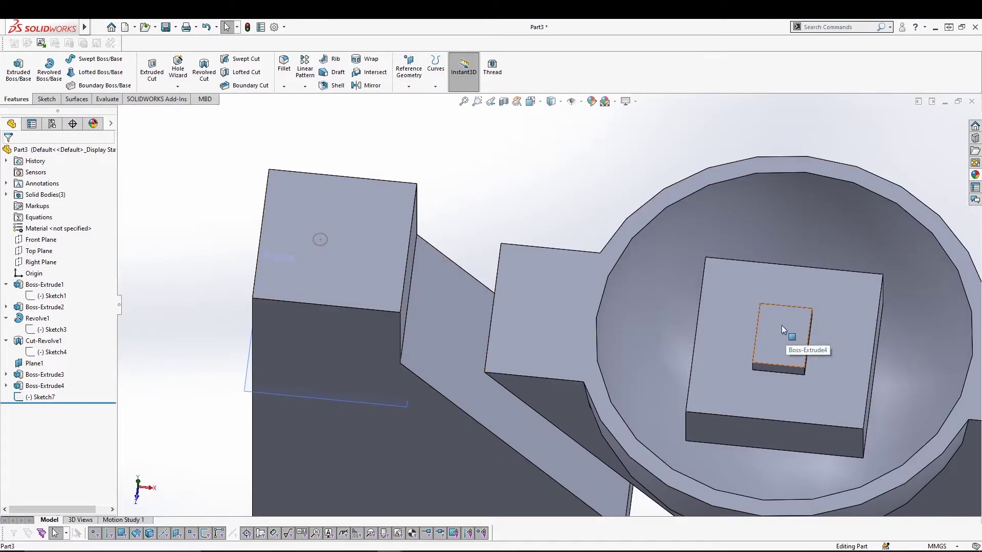
{"action": "left_click", "coordinate": [45, 99]}
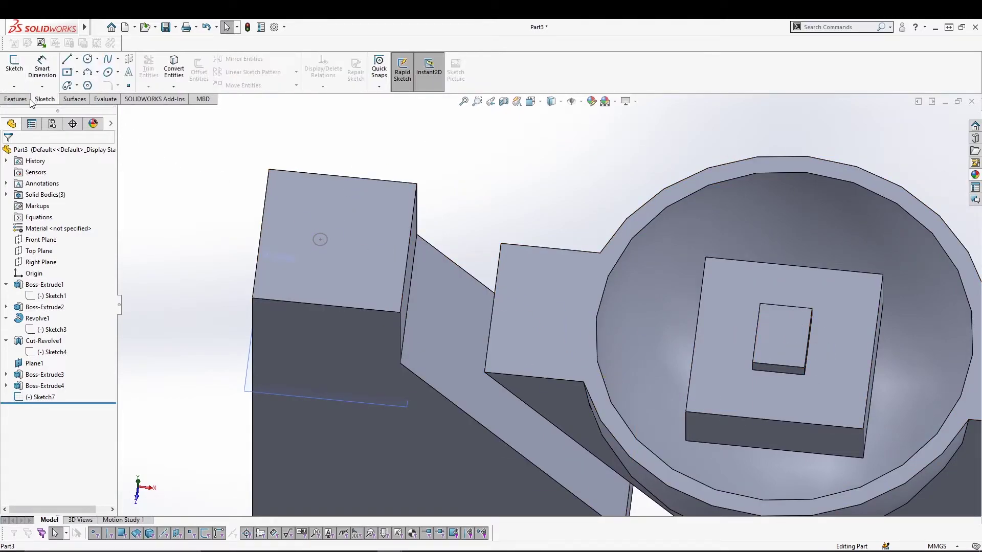
{"action": "left_click", "coordinate": [13, 86]}
{"action": "left_click", "coordinate": [23, 108]}
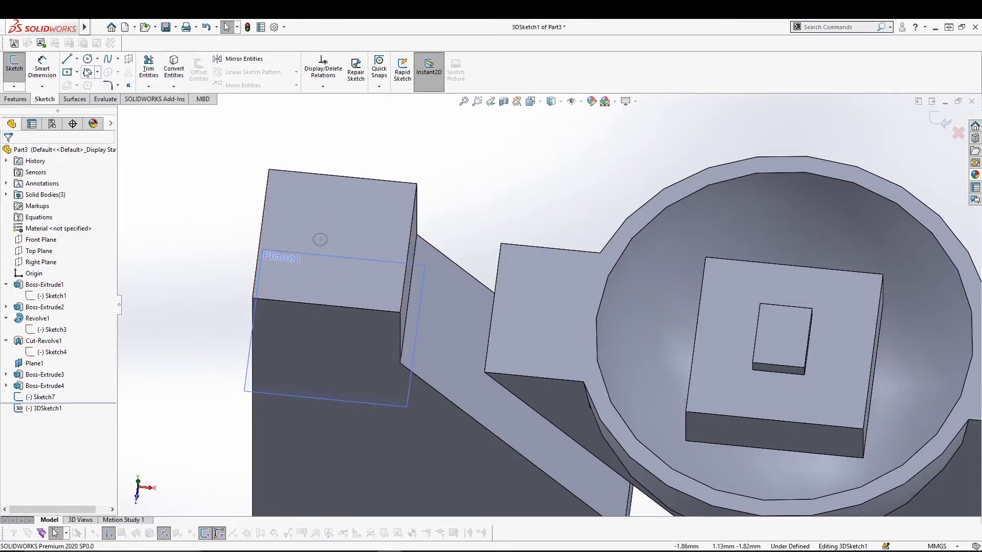
{"action": "left_click", "coordinate": [108, 59]}
{"action": "left_click", "coordinate": [320, 239]}
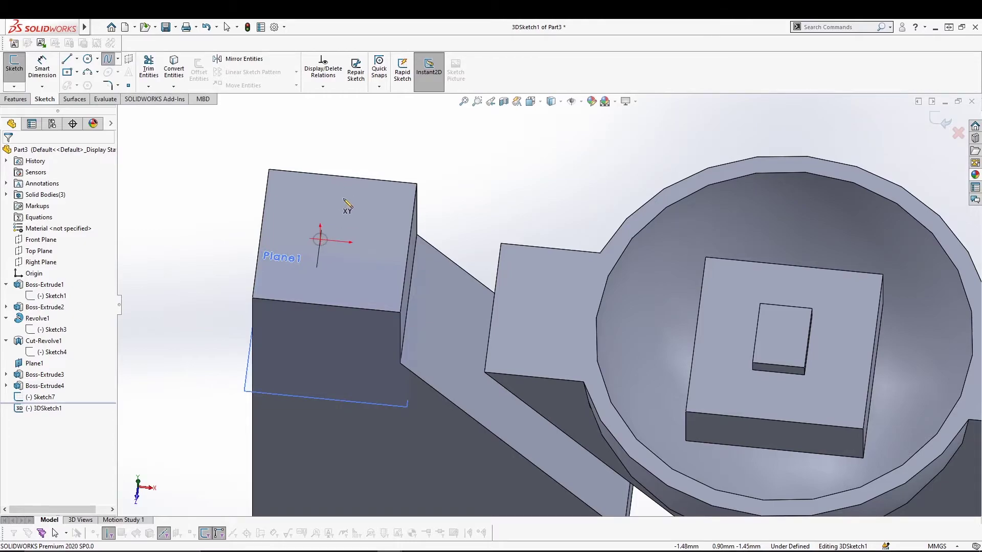
{"action": "left_click", "coordinate": [320, 140]}
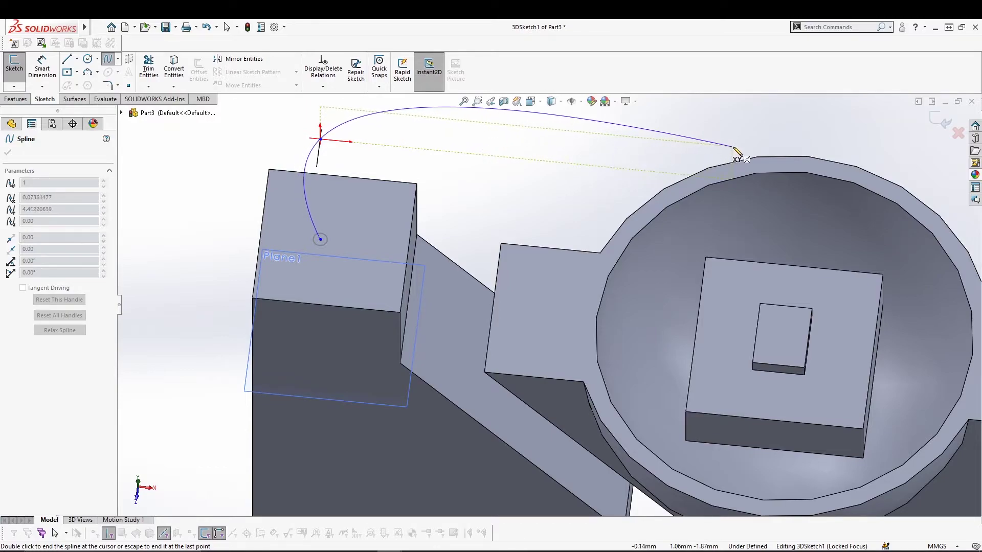
{"action": "left_click", "coordinate": [766, 148]}
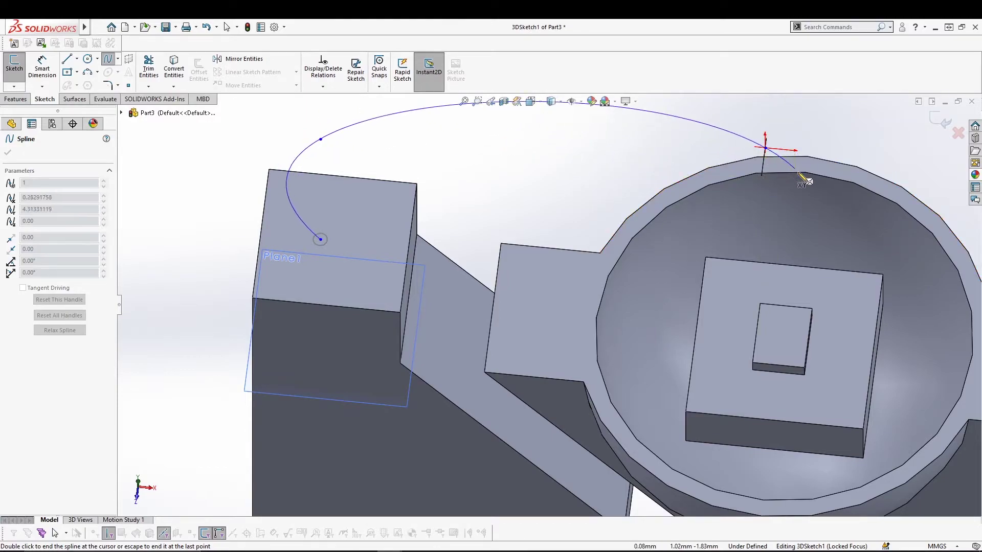
{"action": "left_click", "coordinate": [785, 337]}
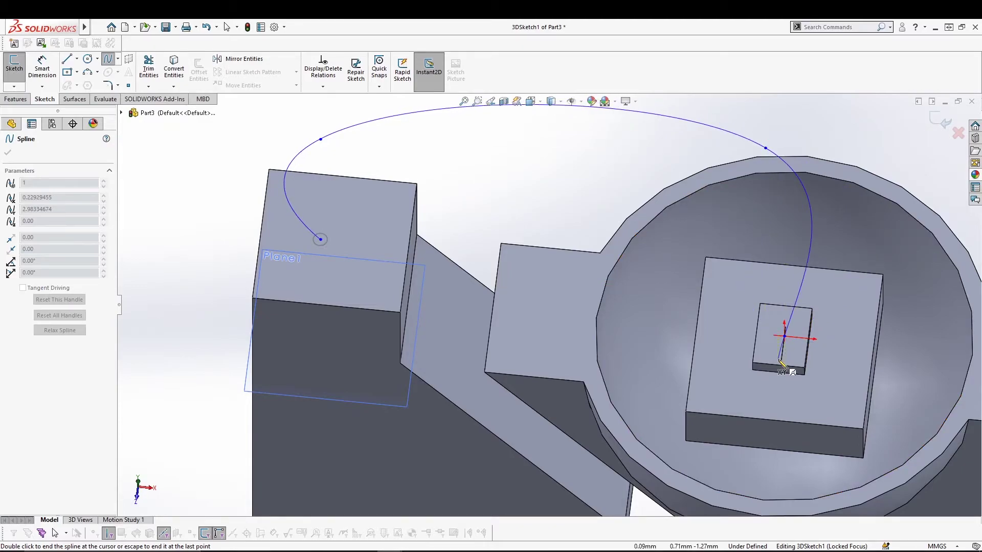
{"action": "key", "text": "Escape"}
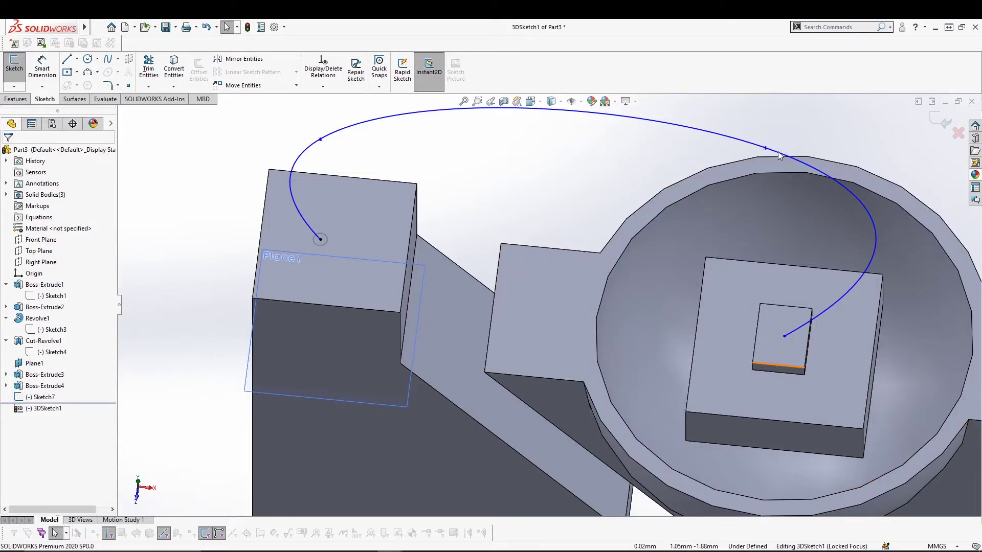
Reshape the spline with steeper ends and its two middle points moved inward, and close the 3D sketch.
{"action": "left_click", "coordinate": [736, 141]}
{"action": "left_click", "coordinate": [870, 289]}
{"action": "left_click_drag", "start_coordinate": [870, 289], "coordinate": [790, 257]}
{"action": "left_click", "coordinate": [741, 143]}
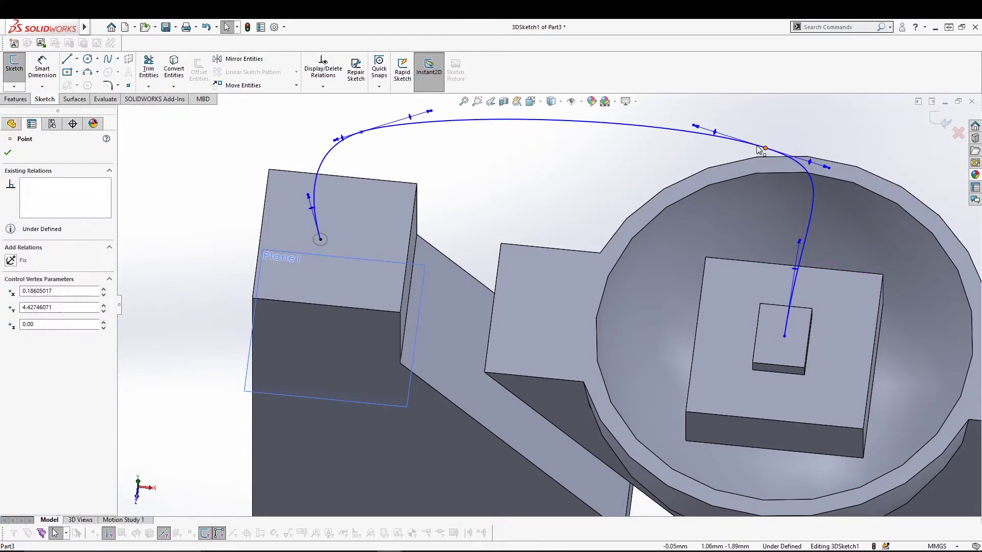
{"action": "left_click_drag", "start_coordinate": [740, 143], "coordinate": [723, 143]}
{"action": "left_click", "coordinate": [615, 162]}
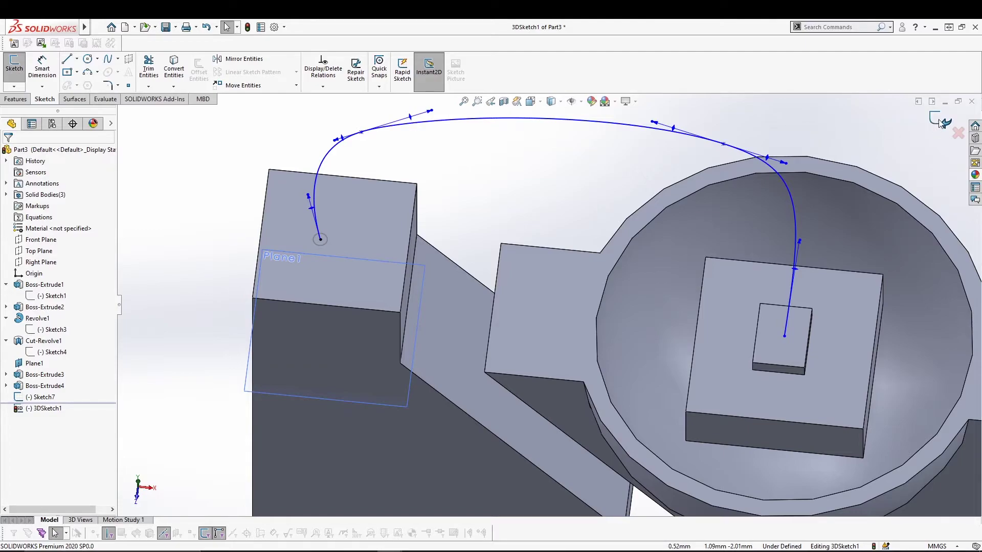
{"action": "right_click", "coordinate": [755, 123]}
{"action": "left_click", "coordinate": [737, 122]}
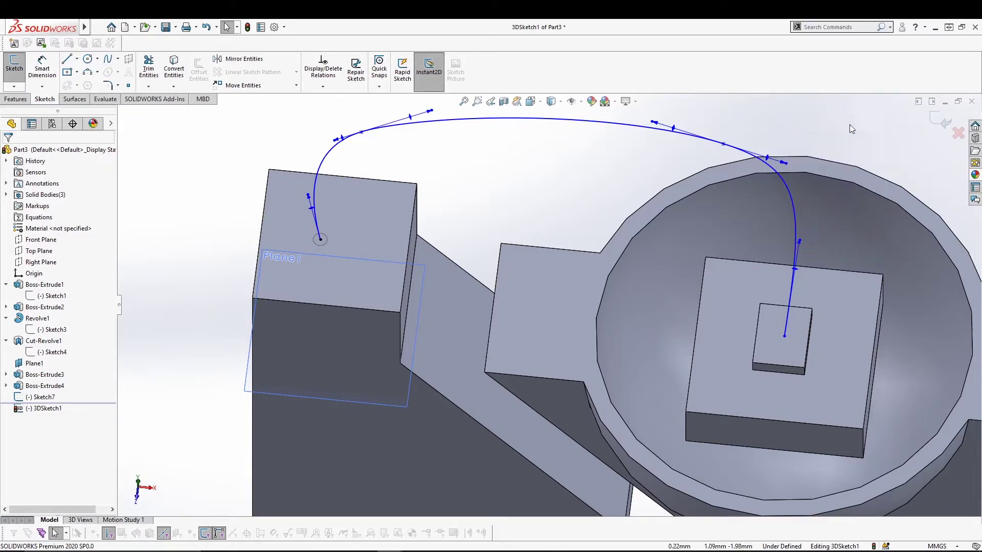
{"action": "left_click", "coordinate": [942, 122]}
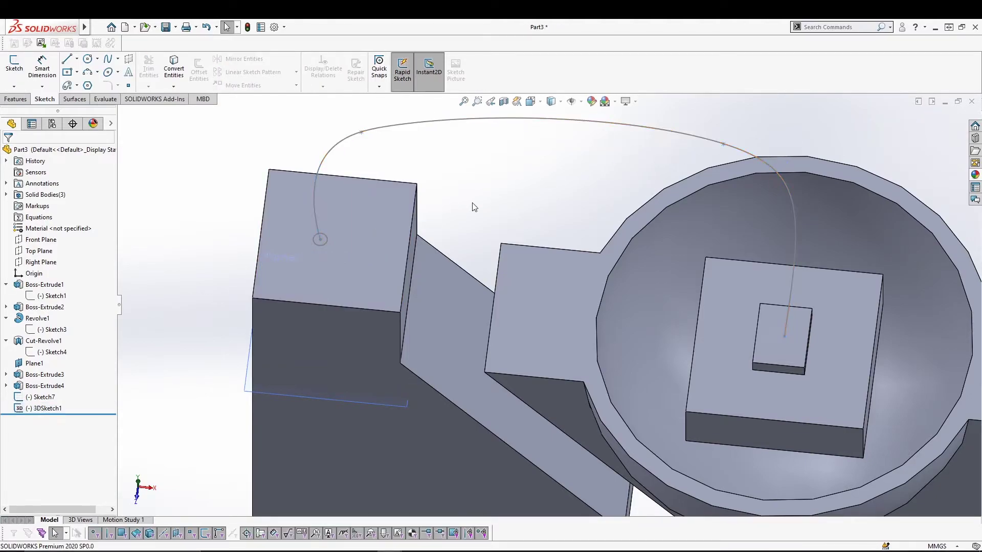
Sweep the small circle along the 3D spline to form the bond wire between the left lead and the die's pad.
{"action": "scroll", "coordinate": [526, 232], "scroll_direction": "up", "scroll_amount": 2}
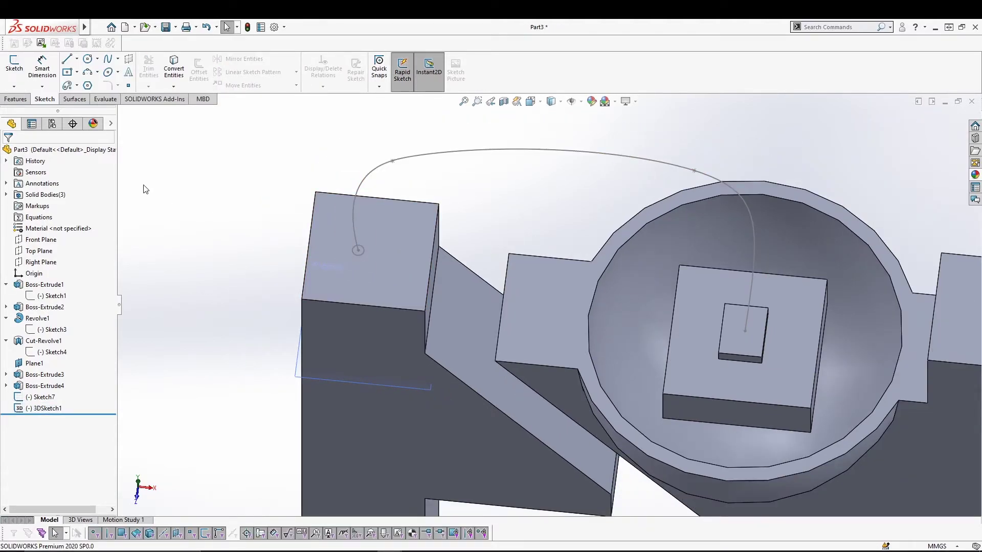
{"action": "left_click", "coordinate": [15, 99]}
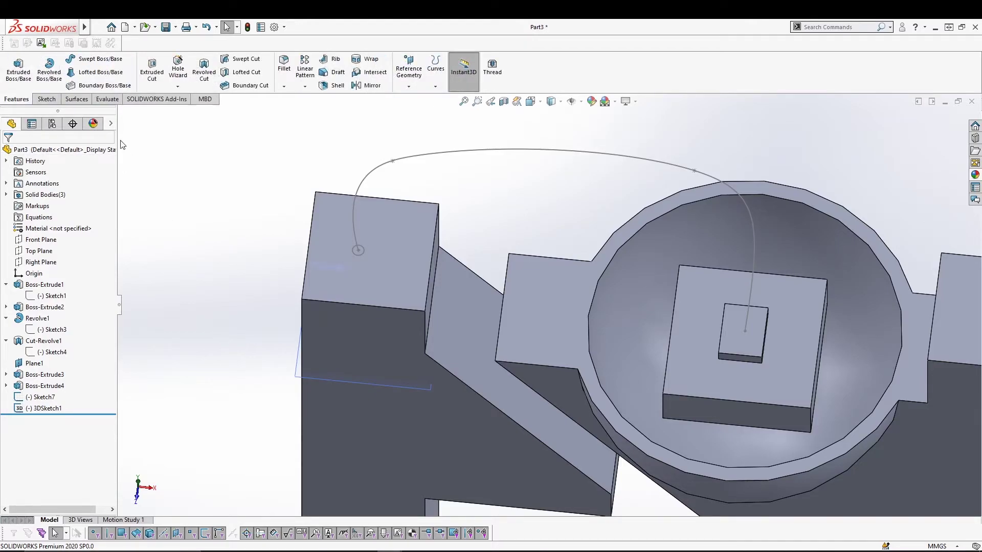
{"action": "left_click", "coordinate": [98, 59]}
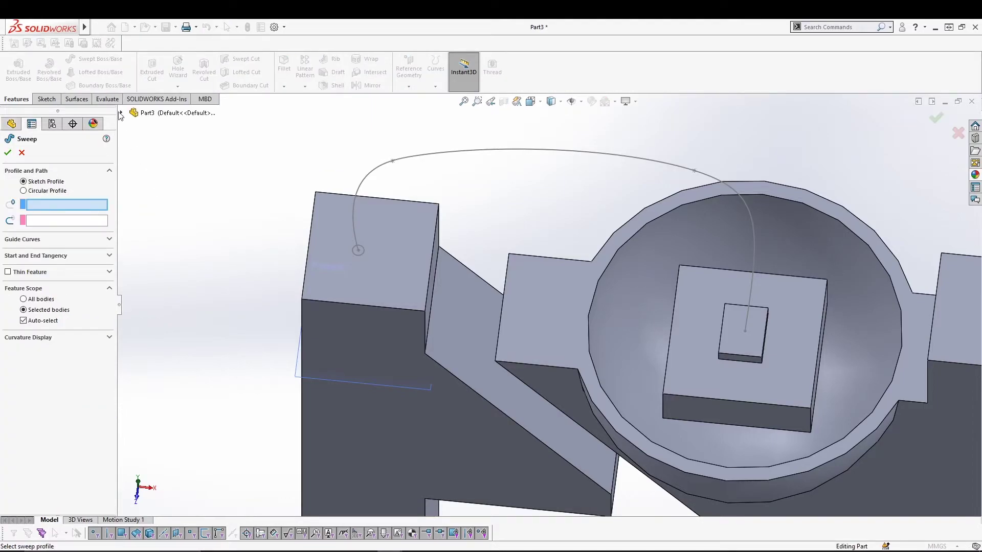
{"action": "left_click", "coordinate": [356, 251]}
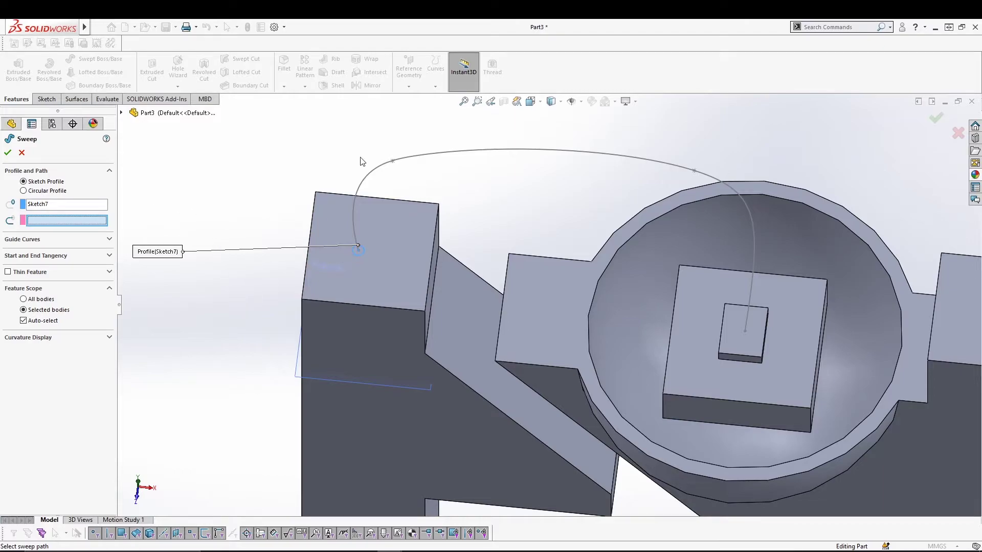
{"action": "left_click", "coordinate": [430, 155]}
{"action": "left_click", "coordinate": [8, 153]}
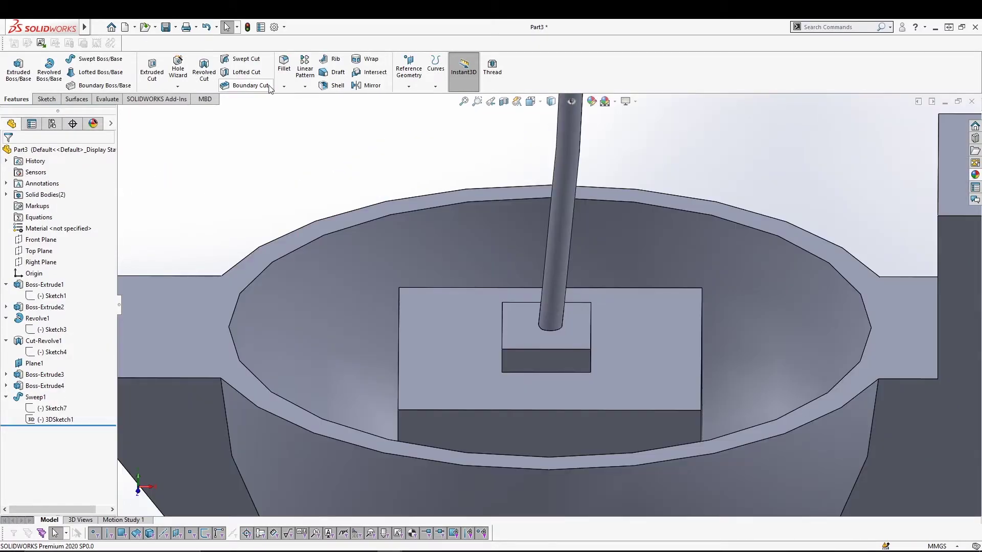
Fillet the die pad's top face, its four base edges and the bond wire's base edge on the left lead with 0.02 mm radius.
{"action": "left_click", "coordinate": [284, 63]}
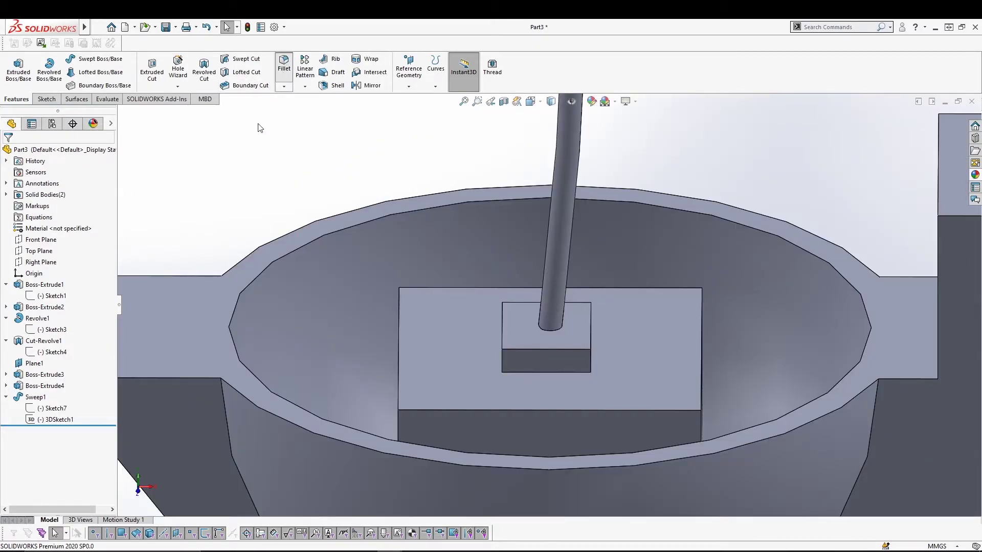
{"action": "left_click", "coordinate": [530, 334]}
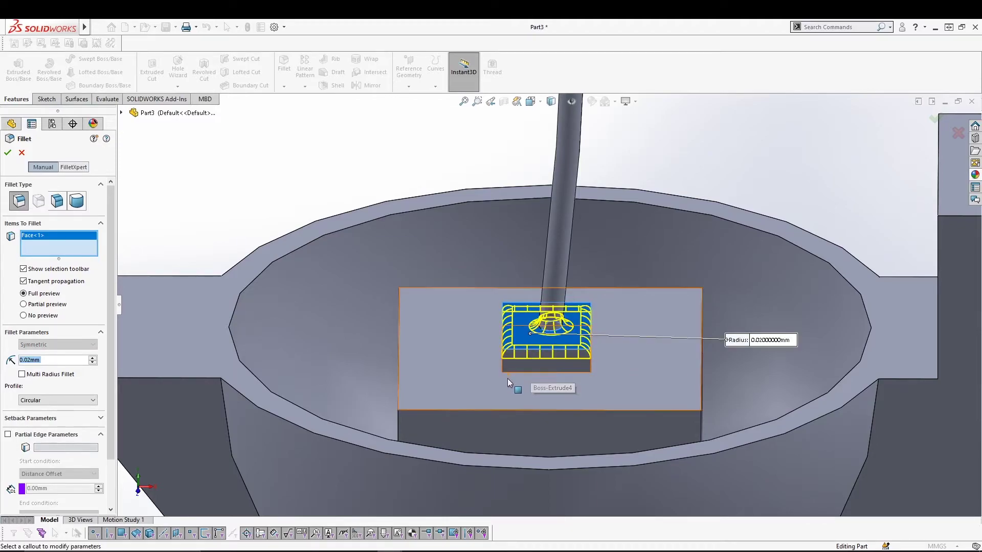
{"action": "left_click", "coordinate": [534, 373]}
{"action": "middle_click_drag", "start_coordinate": [463, 370], "coordinate": [539, 374]}
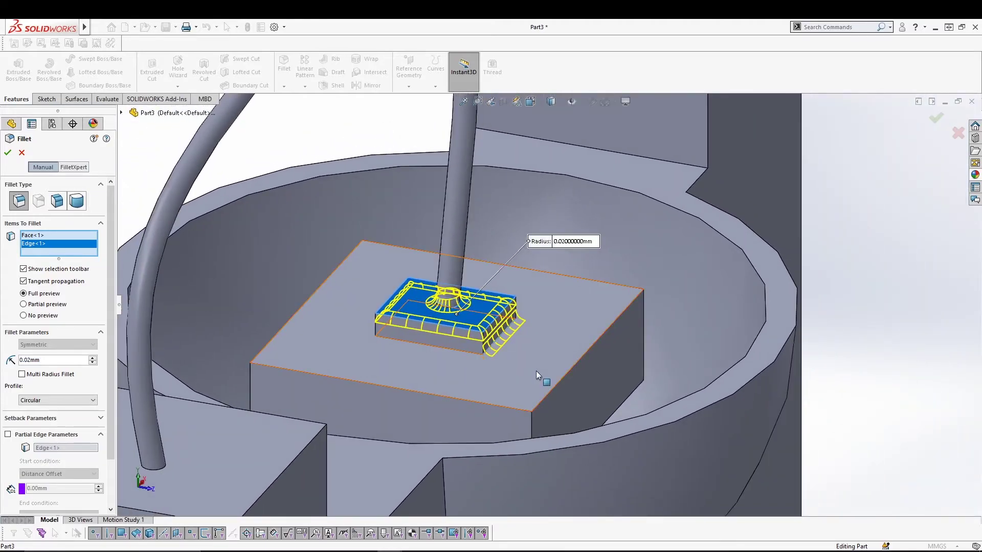
{"action": "left_click", "coordinate": [463, 353]}
{"action": "middle_click_drag", "start_coordinate": [463, 354], "coordinate": [289, 362]}
{"action": "left_click", "coordinate": [305, 359]}
{"action": "left_click", "coordinate": [207, 364]}
{"action": "scroll", "coordinate": [890, 215], "scroll_direction": "down", "scroll_amount": 5}
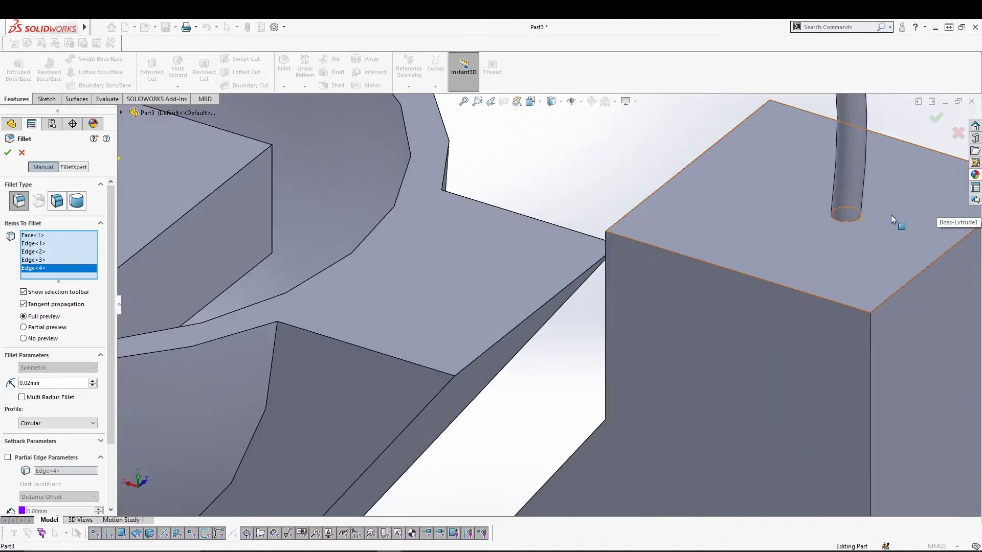
{"action": "left_click", "coordinate": [654, 273]}
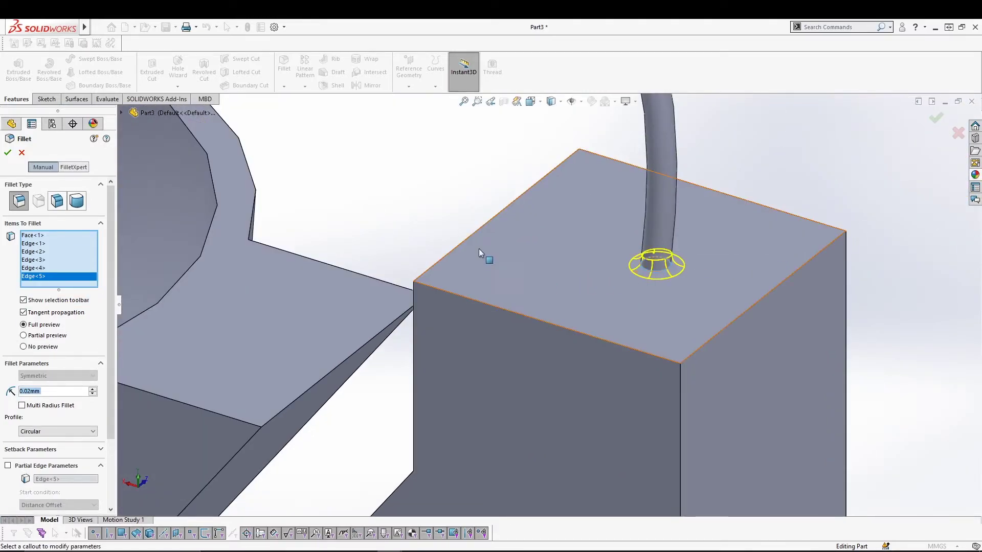
{"action": "left_click", "coordinate": [8, 152]}
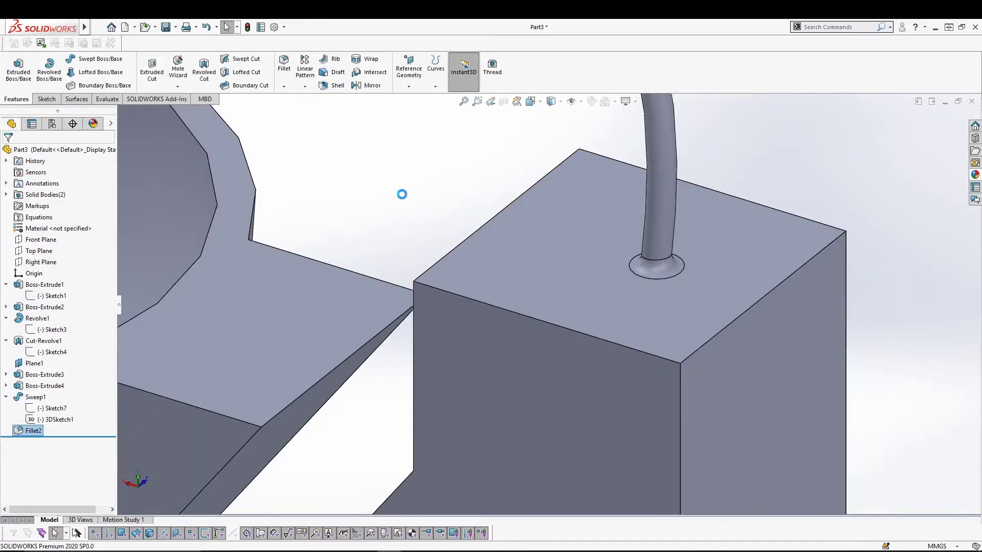
On the Top Plane, sketch a circle of about 1.75 mm radius centred on the origin.
{"action": "scroll", "coordinate": [403, 199], "scroll_direction": "up", "scroll_amount": 3}
{"action": "scroll", "coordinate": [405, 206], "scroll_direction": "up", "scroll_amount": 3}
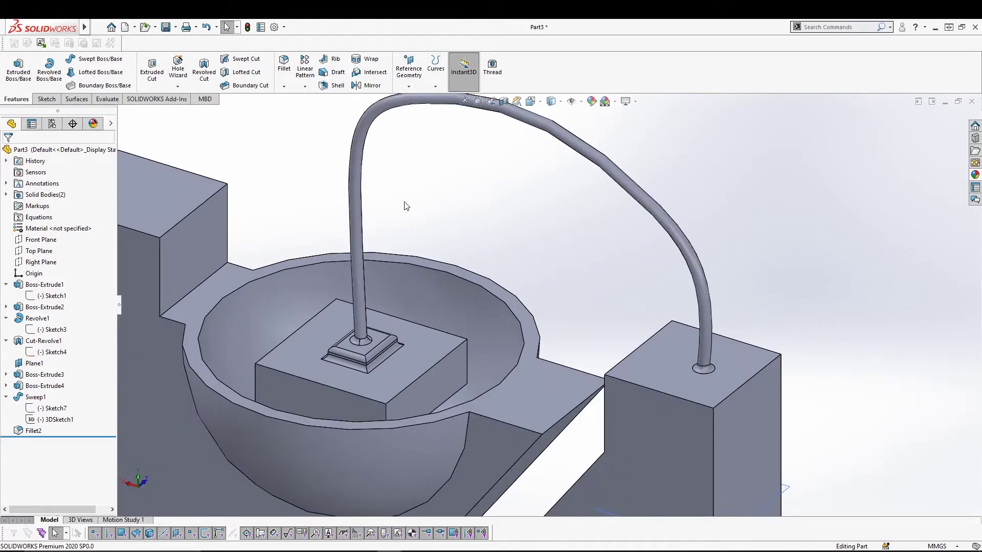
{"action": "middle_click_drag", "start_coordinate": [532, 265], "coordinate": [423, 254]}
{"action": "scroll", "coordinate": [406, 253], "scroll_direction": "up", "scroll_amount": 2}
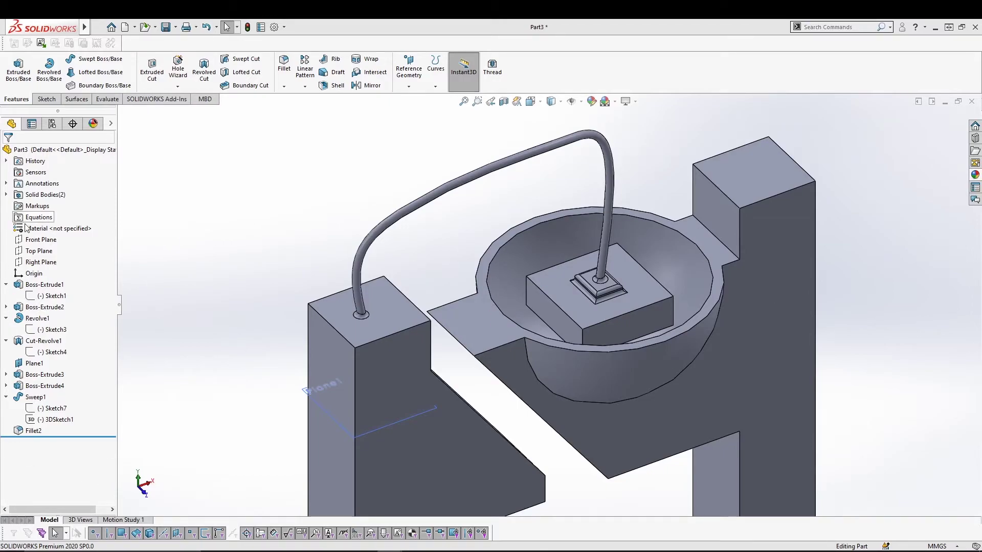
{"action": "left_click", "coordinate": [40, 251]}
{"action": "left_click", "coordinate": [47, 235]}
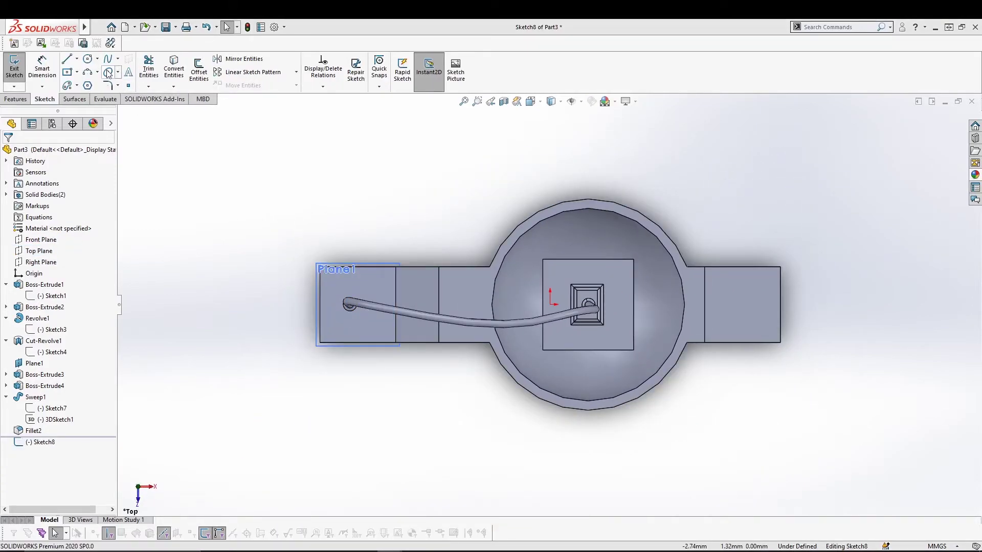
{"action": "left_click", "coordinate": [88, 58]}
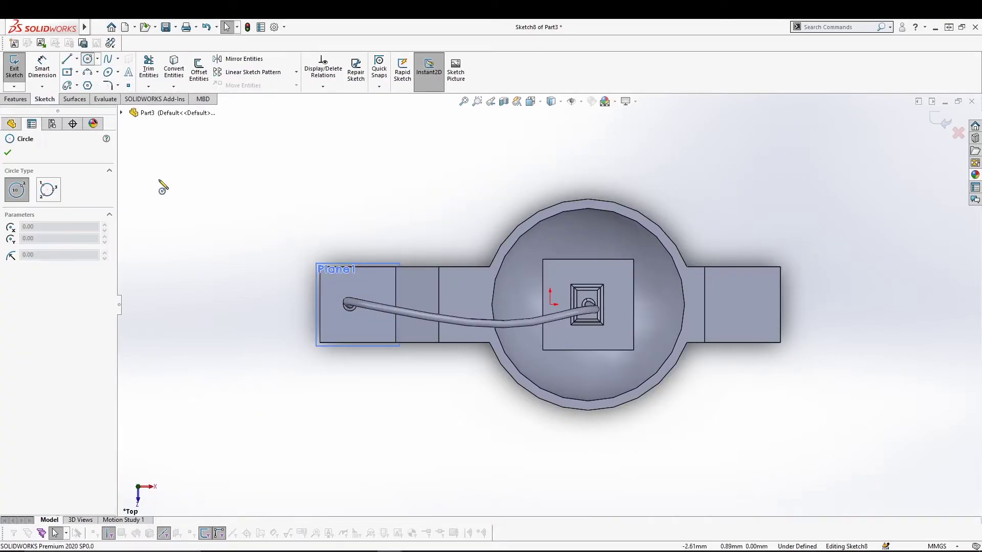
{"action": "left_click", "coordinate": [551, 306]}
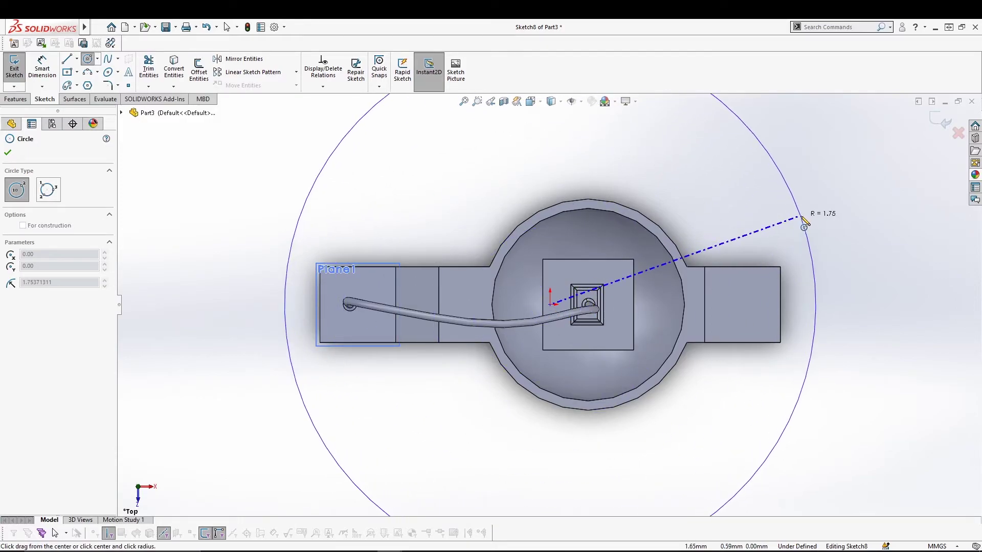
{"action": "left_click", "coordinate": [804, 224]}
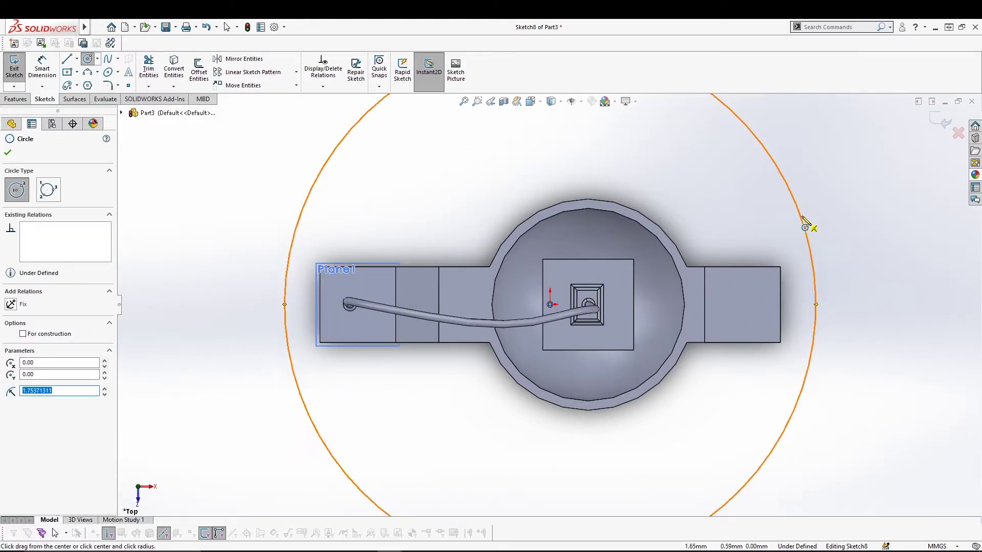
Dimension the circle's diameter as 5.8 mm and close the sketch.
{"action": "left_click", "coordinate": [49, 65]}
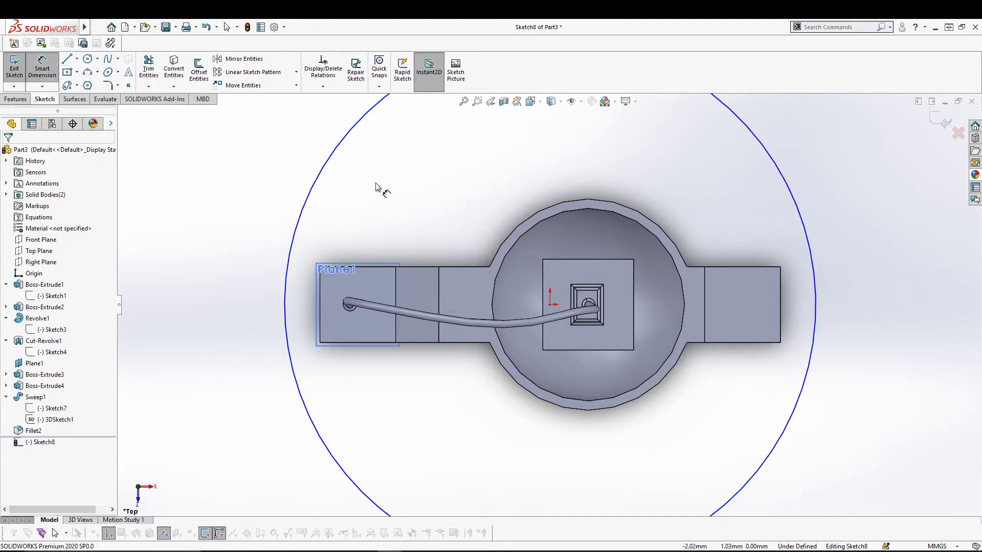
{"action": "left_click", "coordinate": [807, 235]}
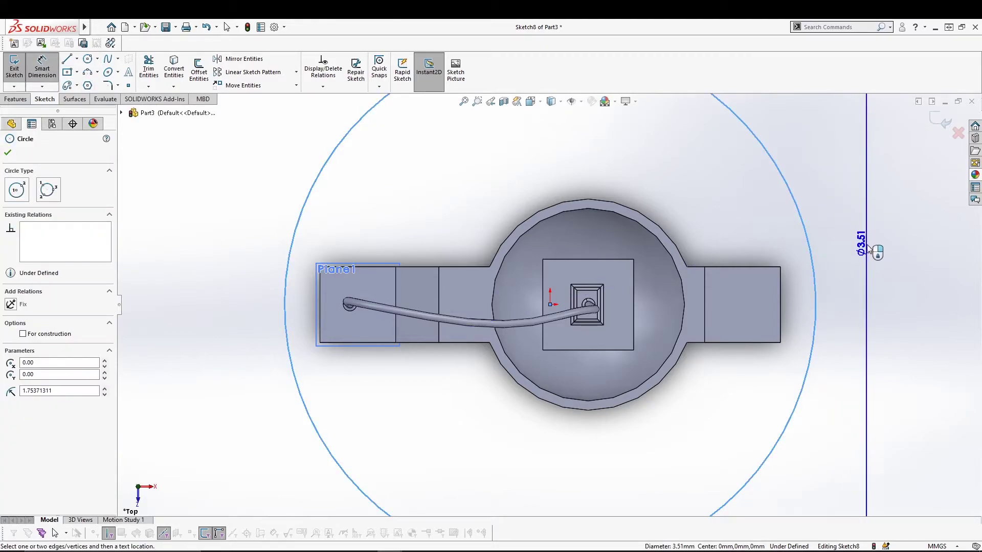
{"action": "left_click", "coordinate": [868, 249]}
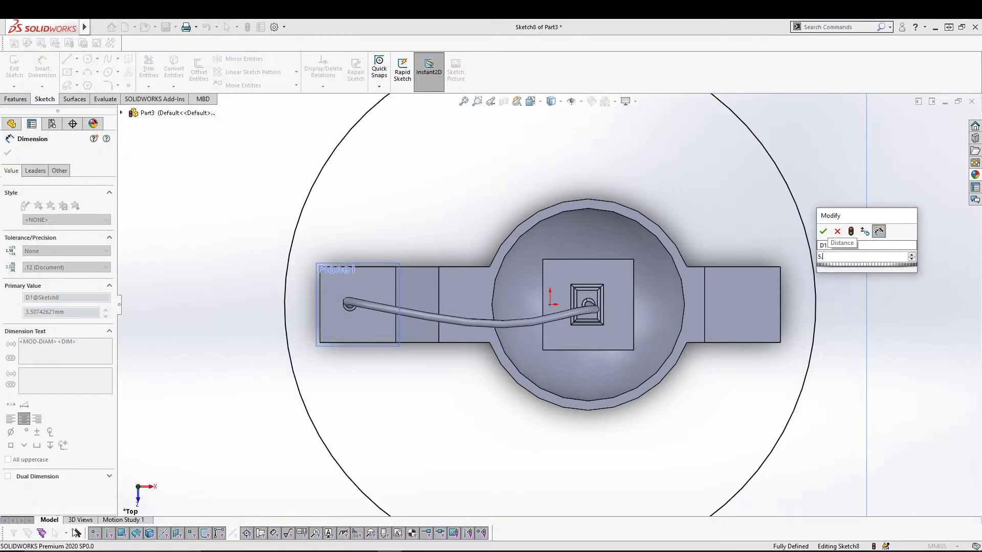
{"action": "key", "text": "Return"}
{"action": "scroll", "coordinate": [867, 246], "scroll_direction": "up", "scroll_amount": 6}
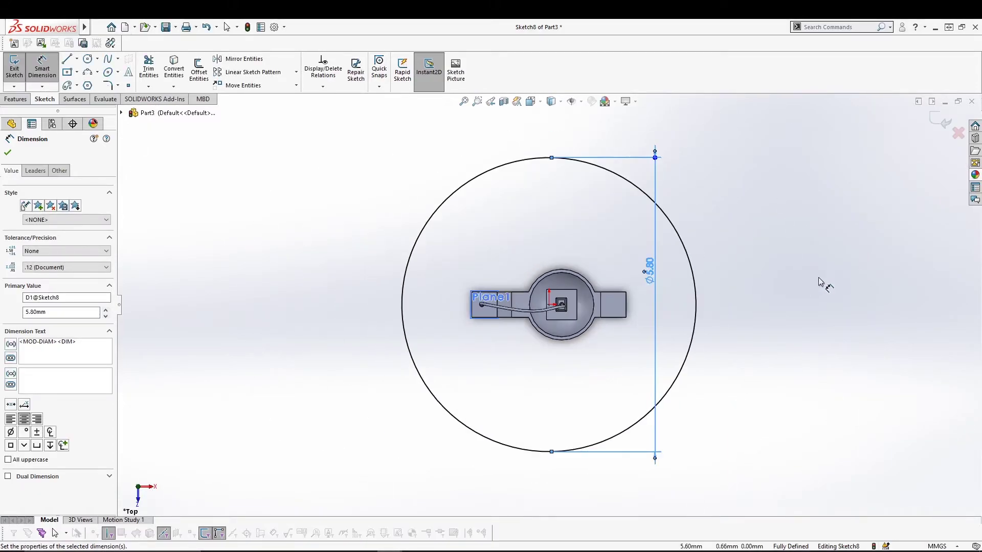
{"action": "left_click", "coordinate": [837, 306]}
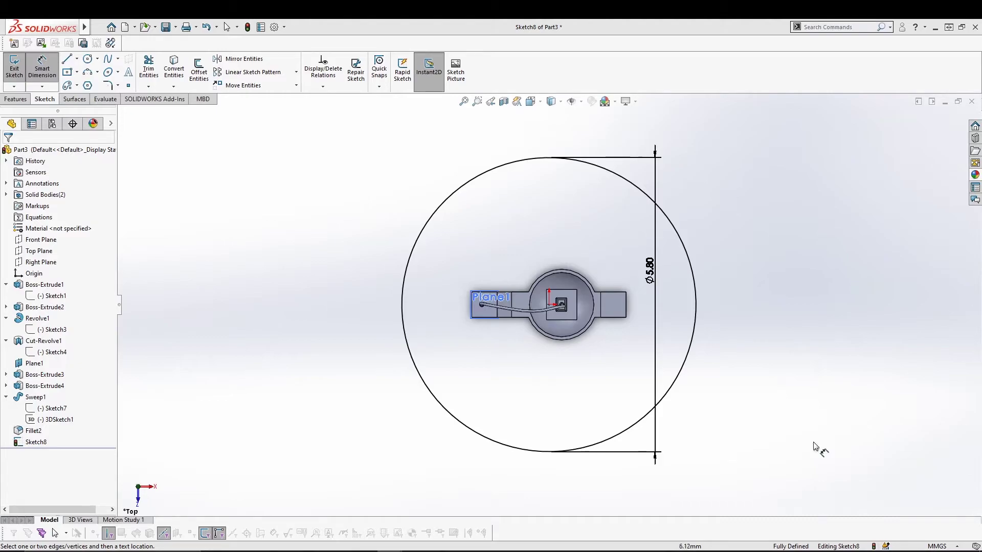
{"action": "left_click", "coordinate": [14, 68]}
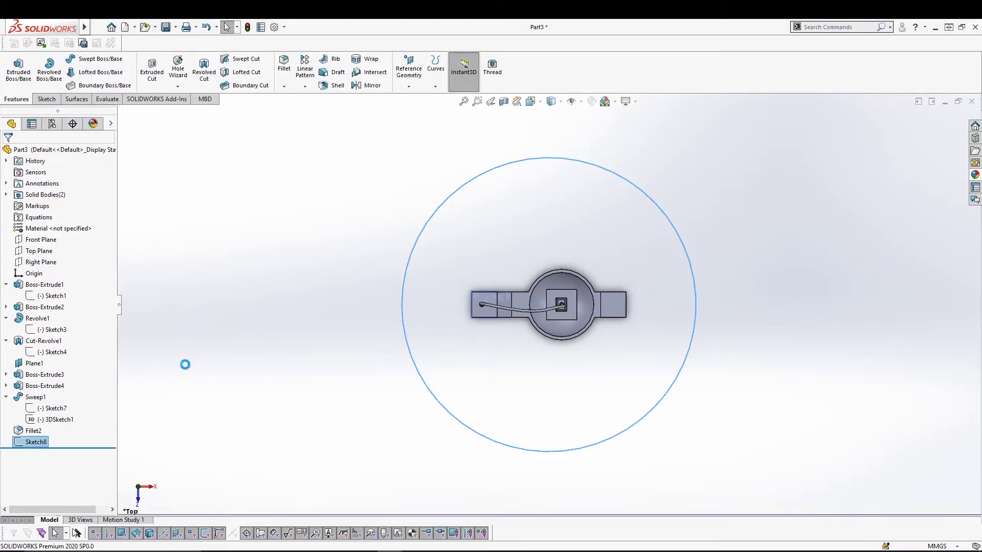
Set up a blind boss extrusion of the circle, 1 mm upward from the sketch plane.
{"action": "middle_click_drag", "start_coordinate": [356, 410], "coordinate": [366, 369]}
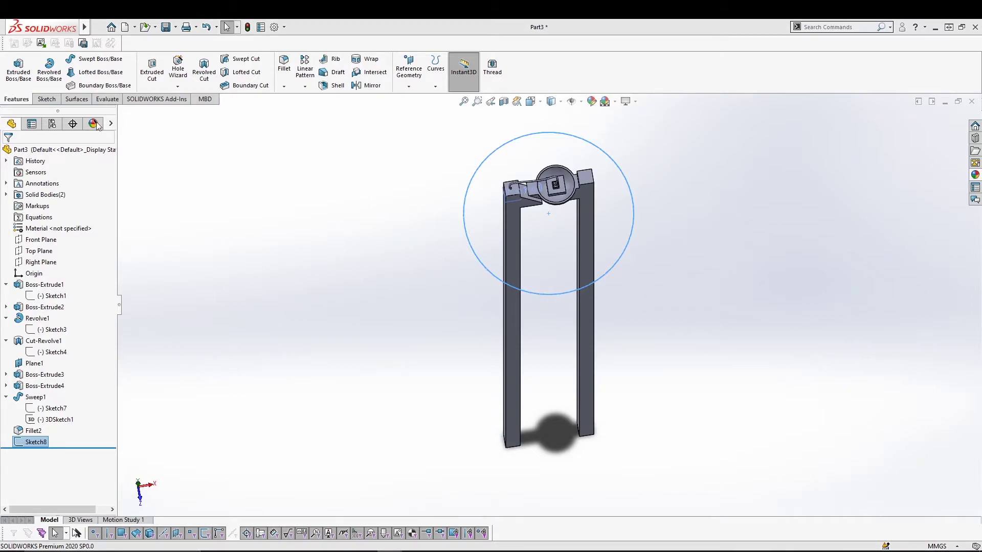
{"action": "left_click", "coordinate": [18, 68]}
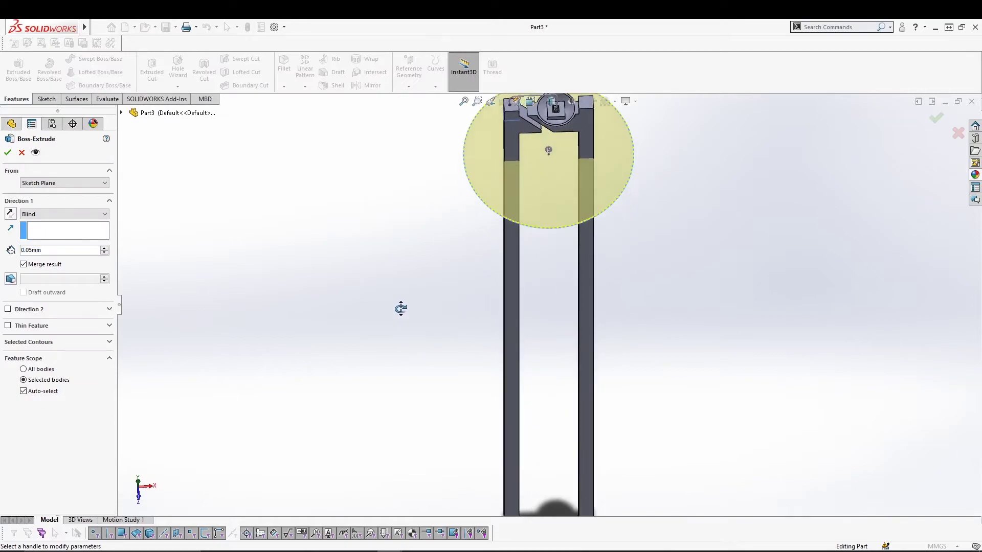
{"action": "middle_click_drag", "start_coordinate": [400, 313], "coordinate": [402, 250]}
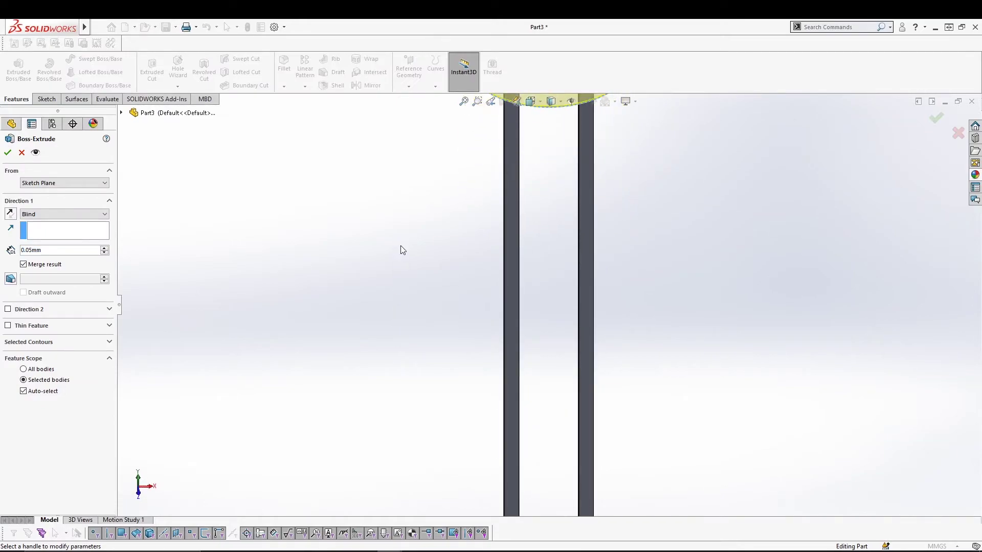
{"action": "left_click", "coordinate": [530, 100]}
{"action": "left_click", "coordinate": [589, 130]}
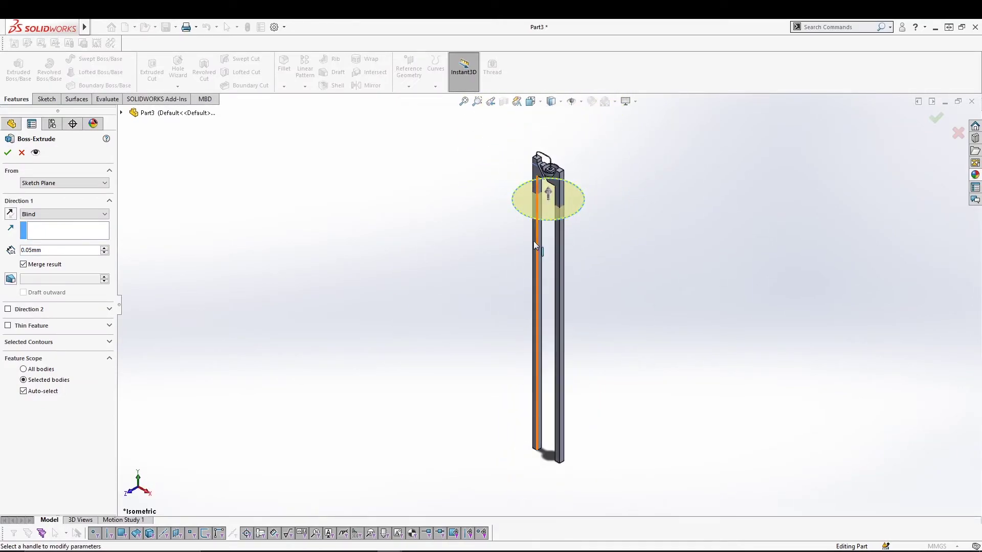
{"action": "scroll", "coordinate": [547, 198], "scroll_direction": "down", "scroll_amount": 6}
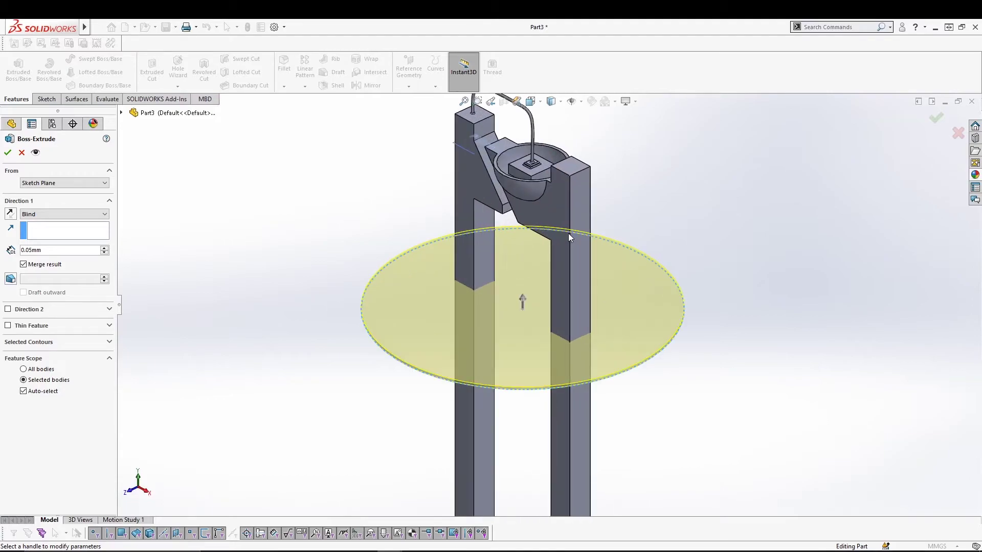
{"action": "double_click", "coordinate": [61, 252]}
{"action": "type", "text": "1"}
{"action": "key", "text": "Return"}
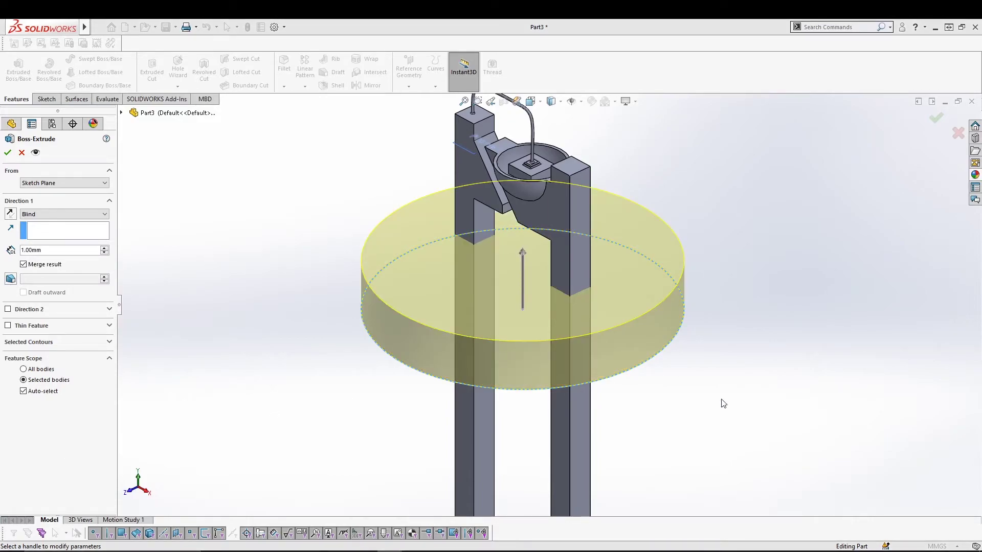
Clear the extrusion's selected contour and complete the merged base disc with automatic body selection on.
{"action": "left_click", "coordinate": [23, 392]}
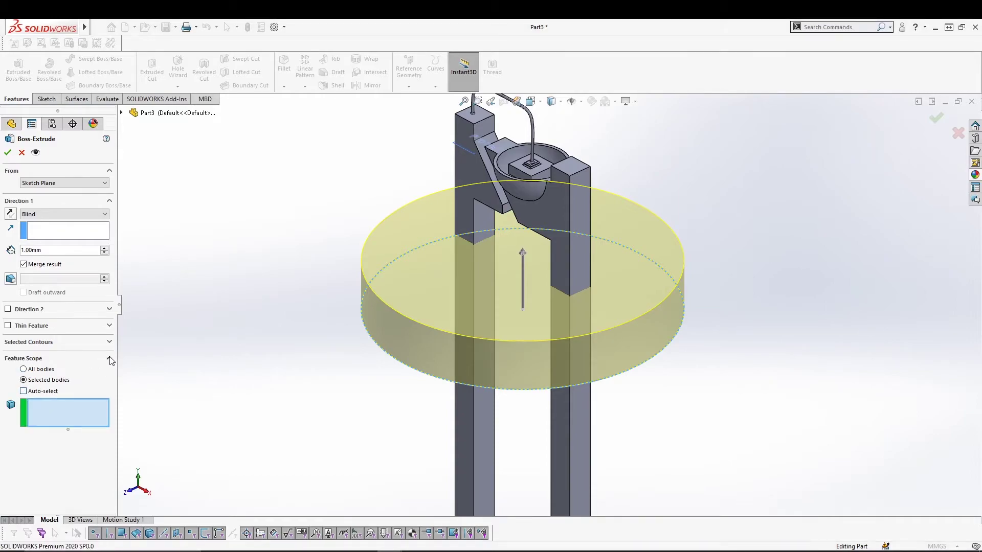
{"action": "left_click", "coordinate": [109, 343]}
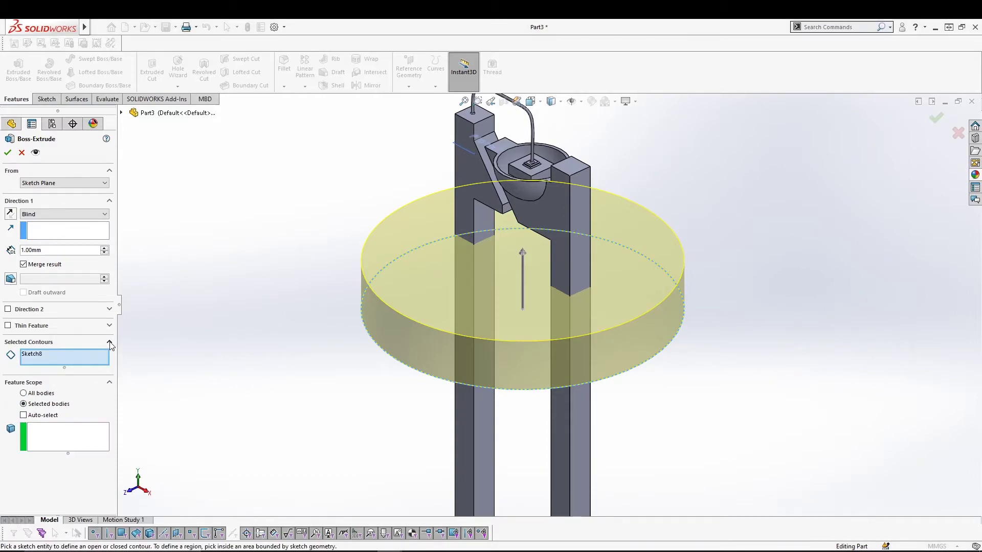
{"action": "right_click", "coordinate": [81, 357]}
{"action": "left_click", "coordinate": [100, 362]}
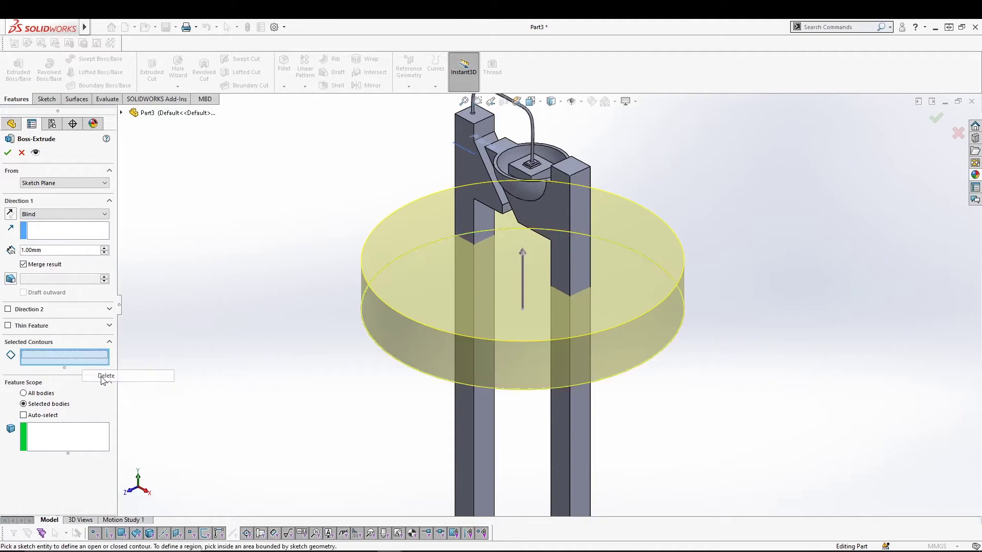
{"action": "left_click", "coordinate": [9, 151]}
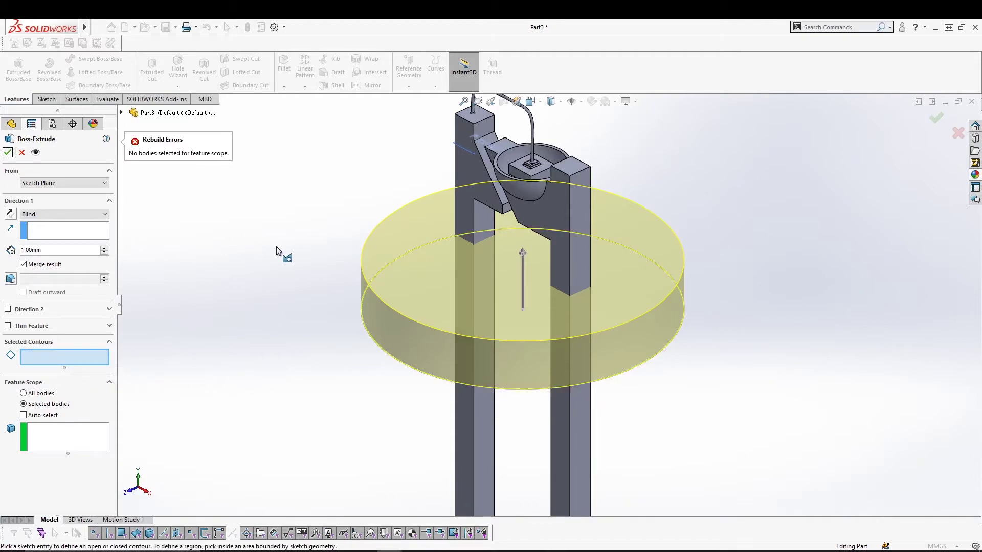
{"action": "left_click", "coordinate": [24, 415]}
{"action": "left_click", "coordinate": [7, 152]}
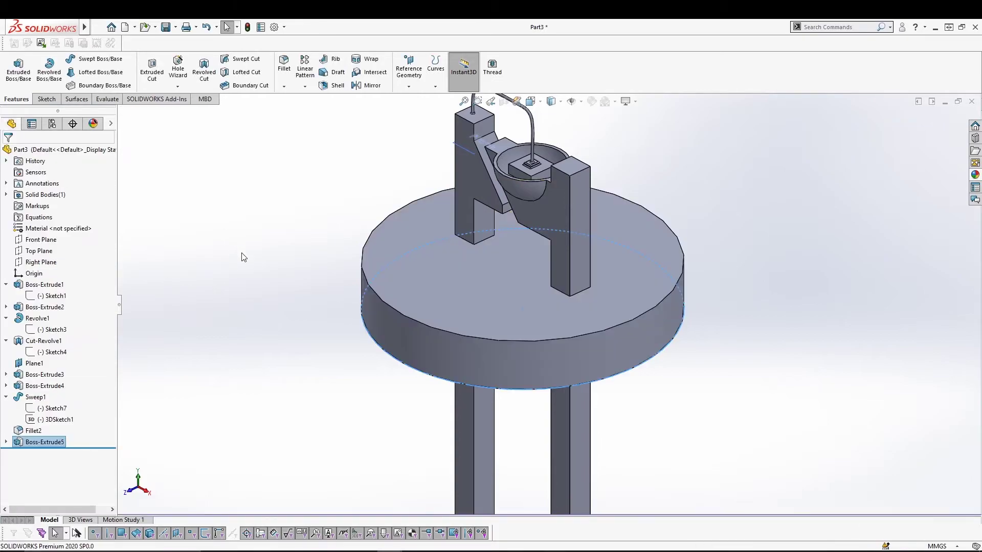
On the Top Plane, sketch a tall centre rectangle overlapping the disc's right edge, level with the origin, and close the sketch.
{"action": "left_click", "coordinate": [39, 250]}
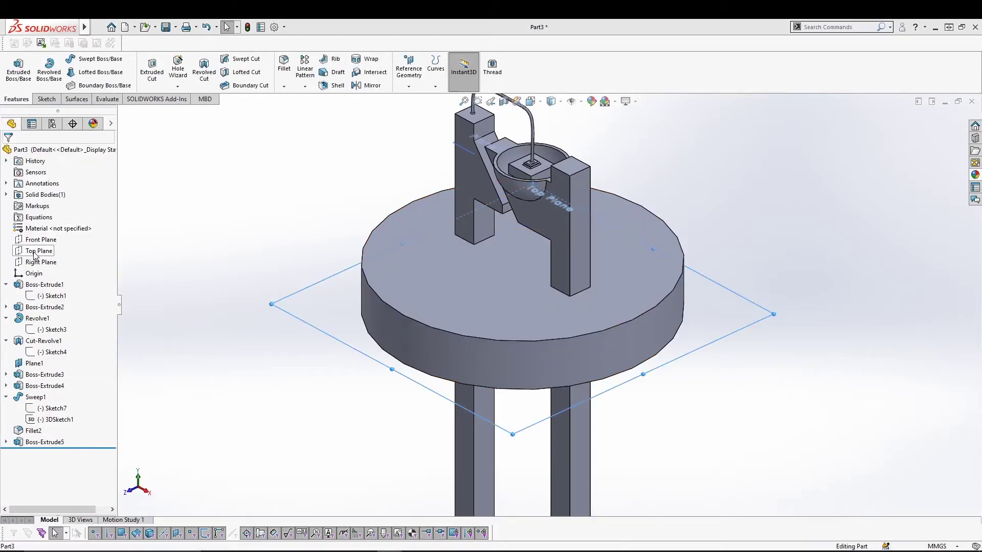
{"action": "left_click", "coordinate": [44, 238]}
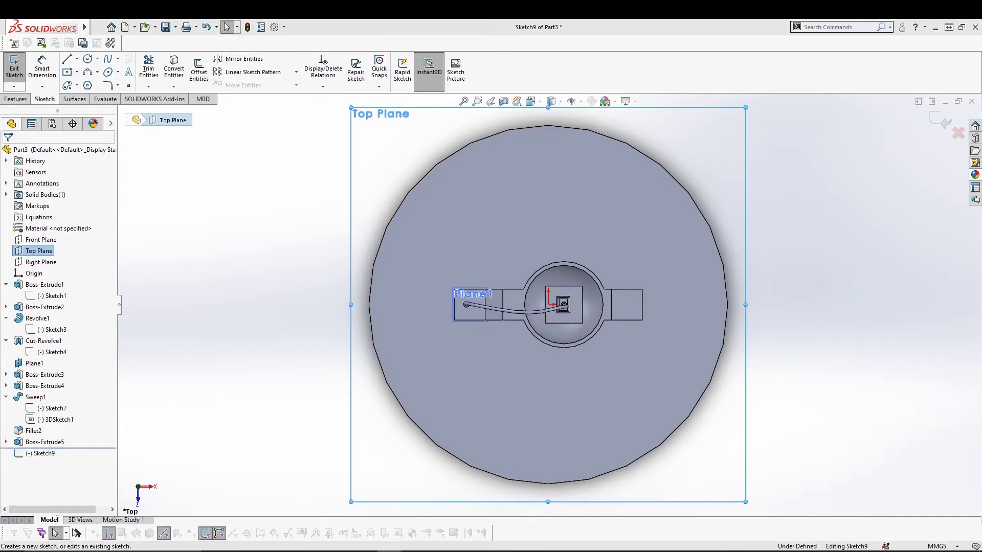
{"action": "left_click", "coordinate": [70, 75]}
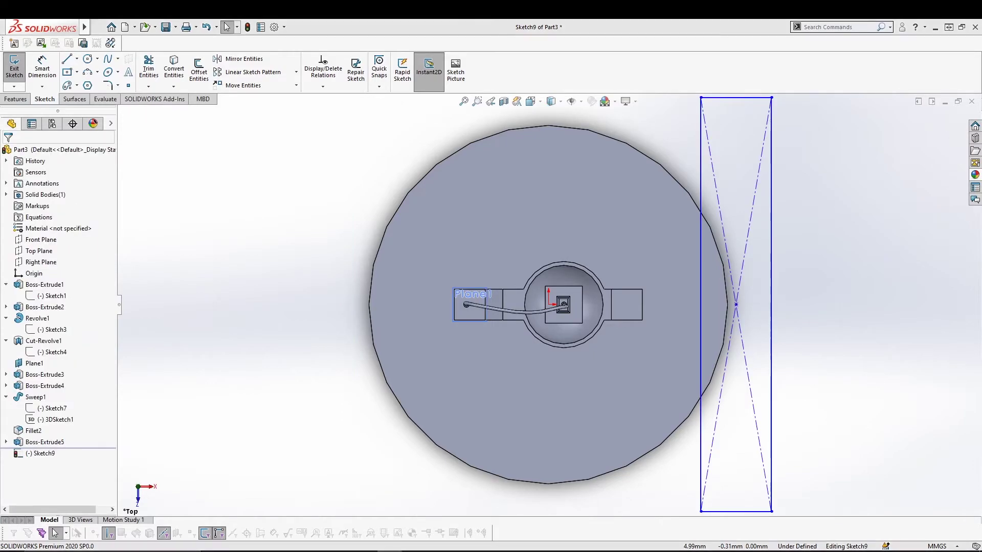
{"action": "left_click", "coordinate": [14, 69]}
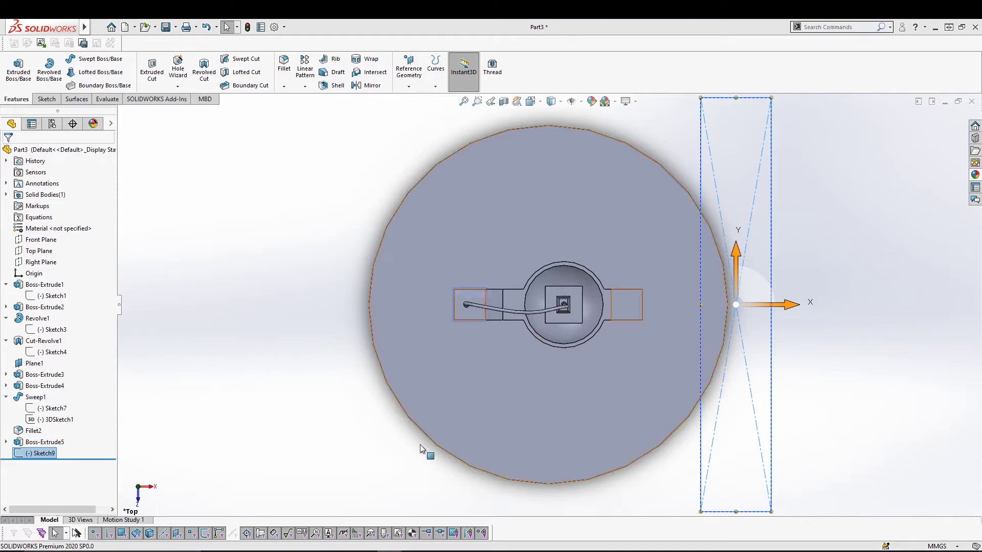
Cut the rectangle blind 1 mm upward through the base disc to form the flat side.
{"action": "left_click", "coordinate": [151, 69]}
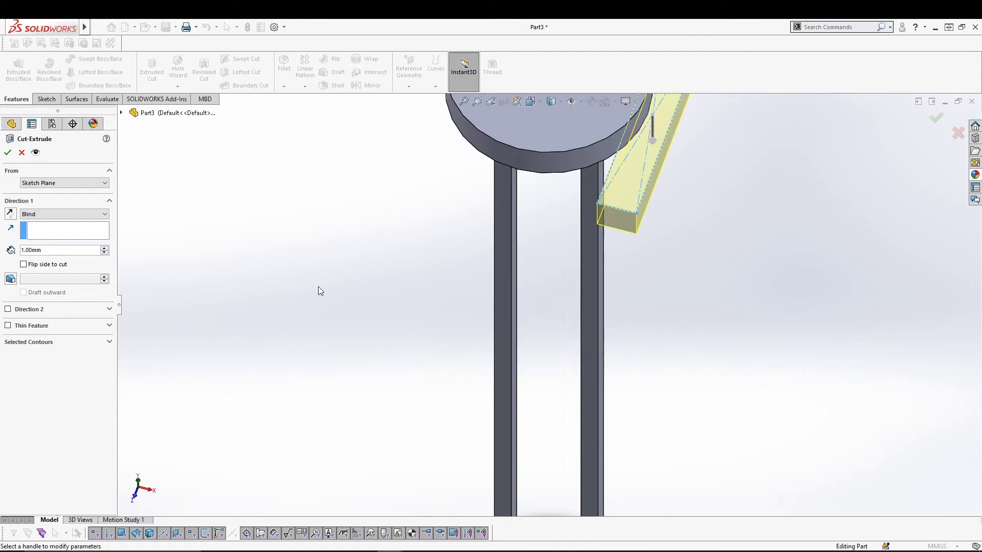
{"action": "middle_click_drag", "start_coordinate": [536, 358], "coordinate": [458, 295]}
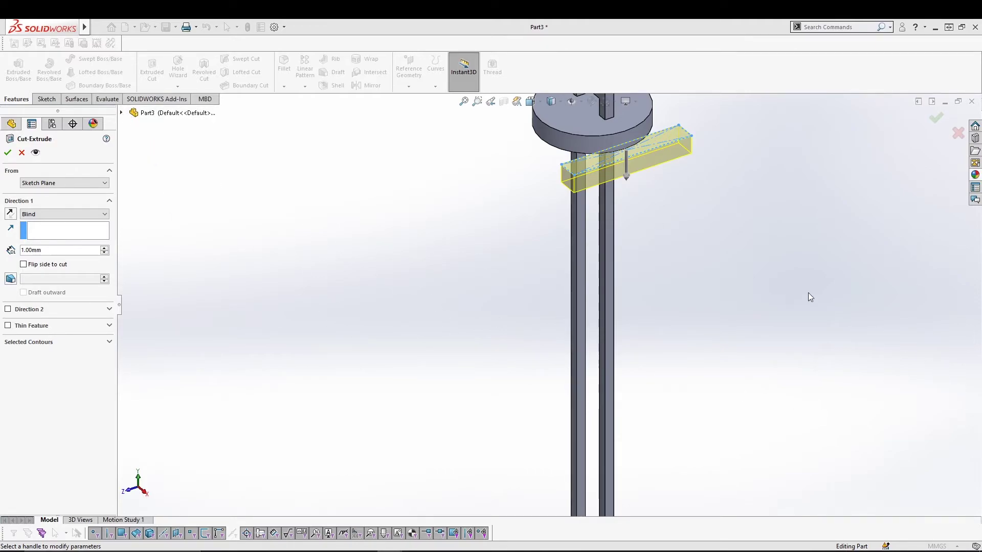
{"action": "middle_click_drag", "start_coordinate": [789, 277], "coordinate": [817, 462], "text": "ctrl"}
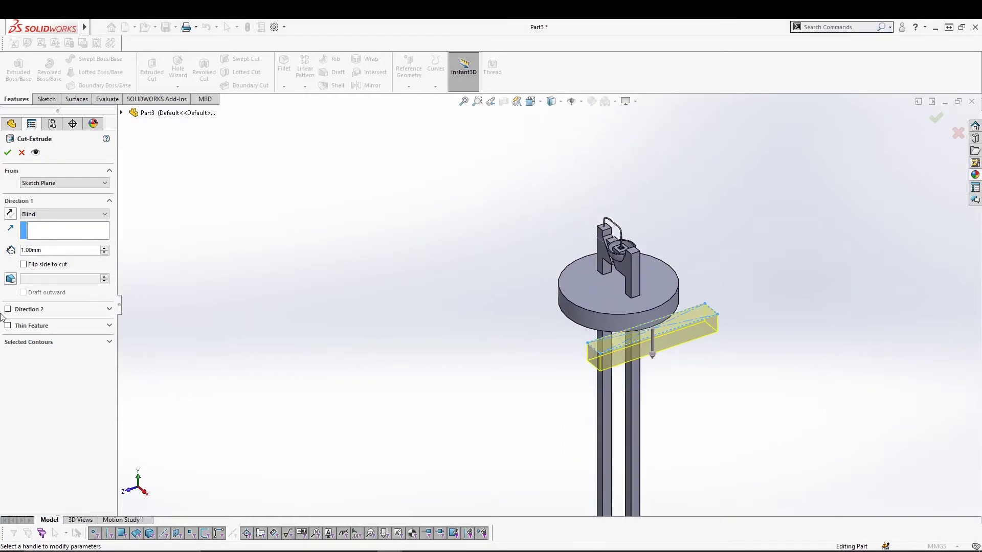
{"action": "left_click", "coordinate": [10, 213]}
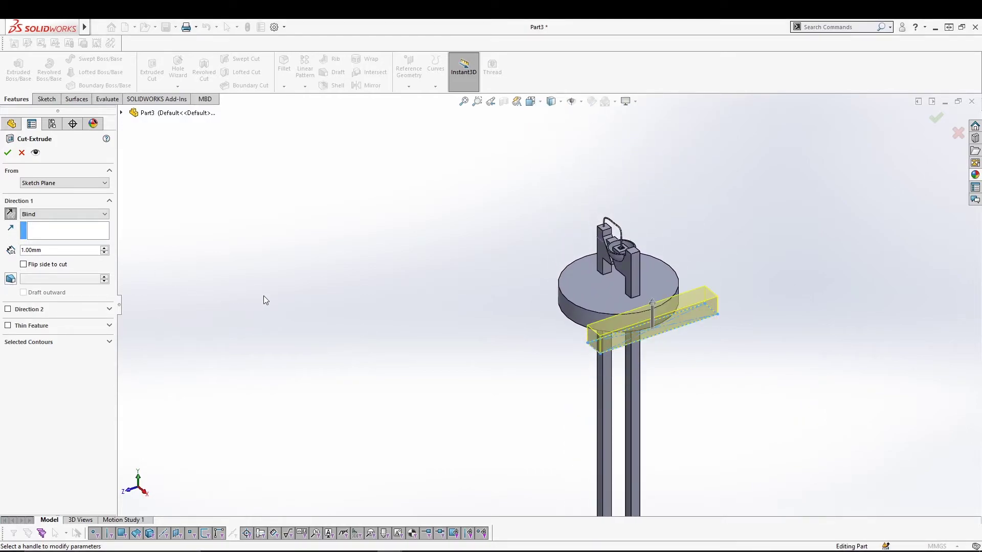
{"action": "left_click", "coordinate": [104, 344]}
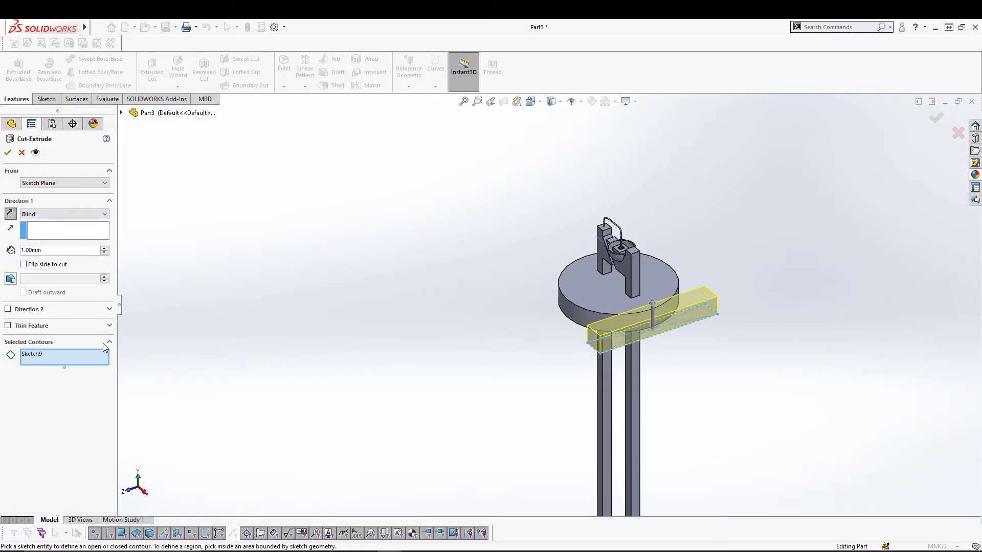
{"action": "left_click", "coordinate": [83, 355]}
{"action": "key", "text": "Return"}
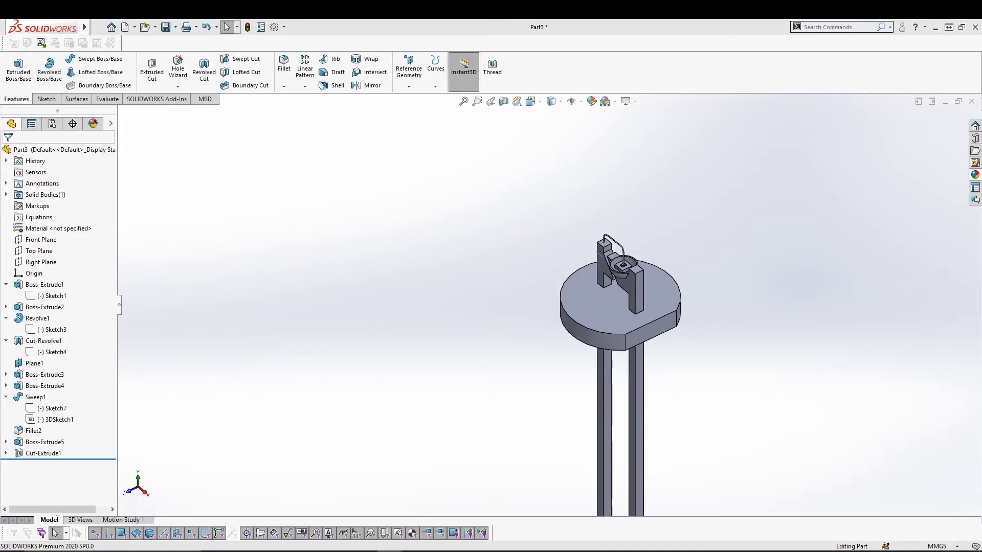
On the base disc's upper face, sketch an origin-centred circle of about 2.46 mm radius reaching the flat side, and close the sketch.
{"action": "left_click", "coordinate": [595, 311]}
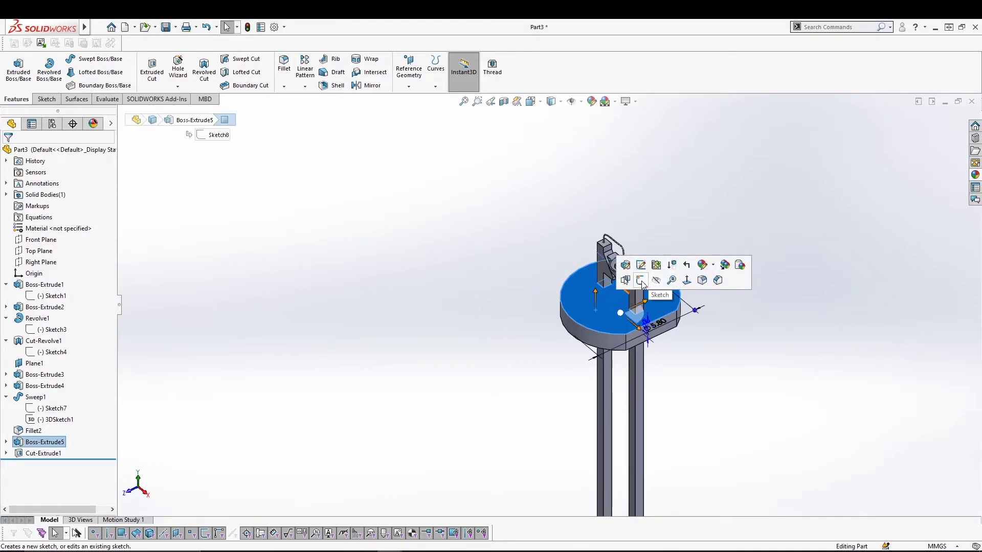
{"action": "left_click", "coordinate": [641, 281]}
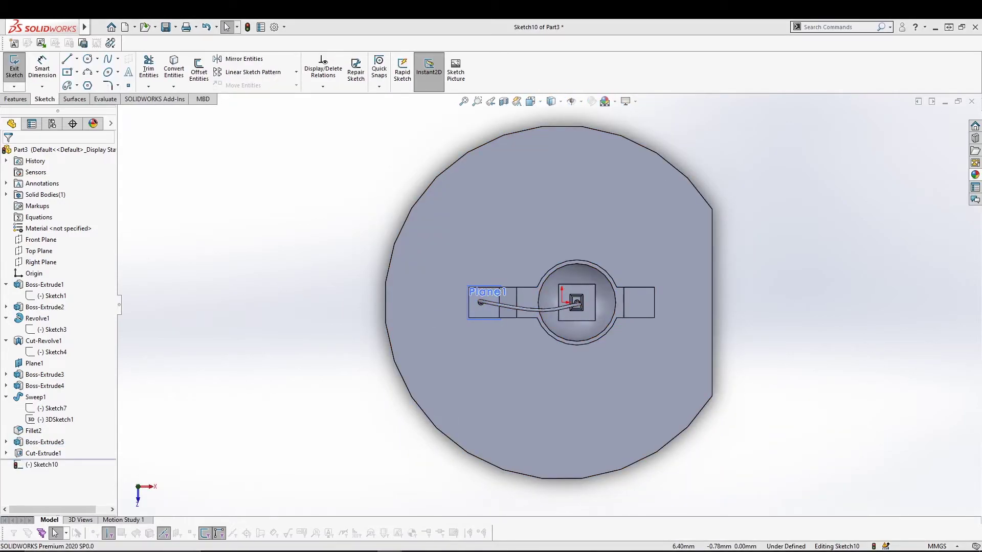
{"action": "left_click", "coordinate": [87, 59]}
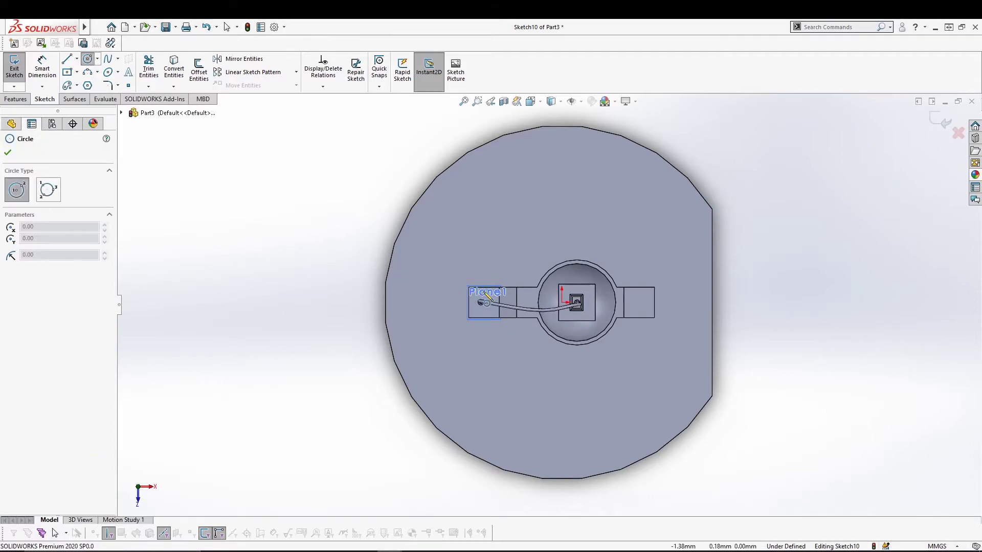
{"action": "left_click", "coordinate": [563, 302]}
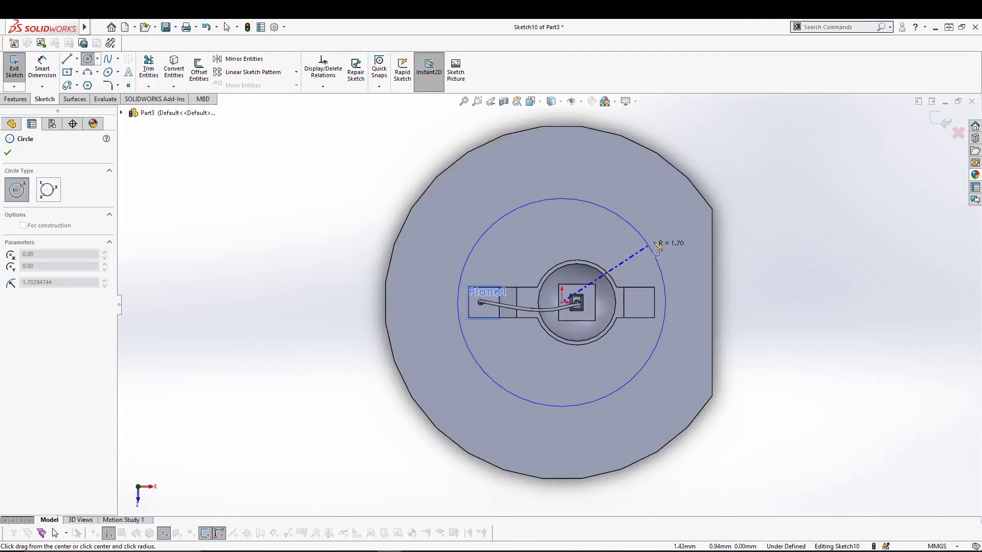
{"action": "left_click", "coordinate": [716, 307]}
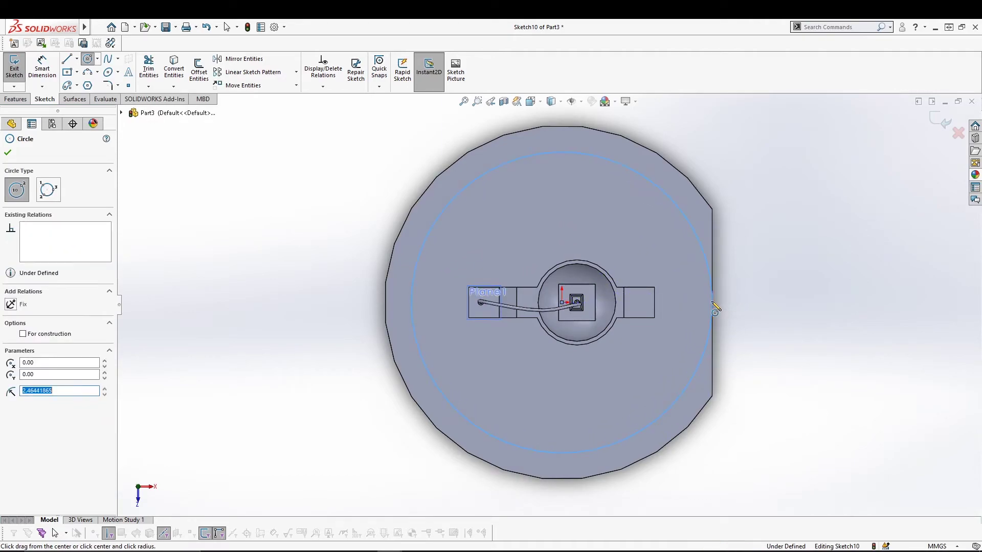
{"action": "key", "text": "Escape"}
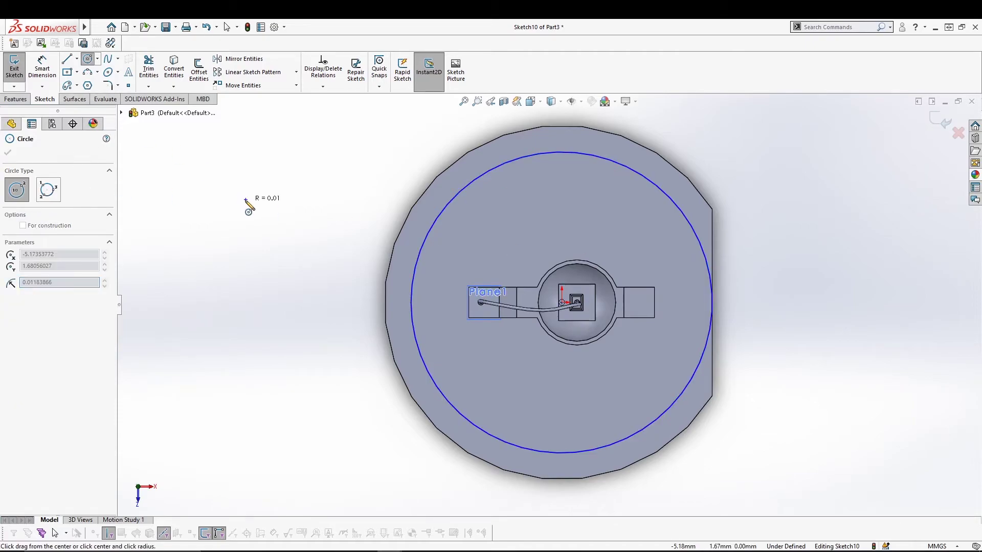
{"action": "left_click", "coordinate": [15, 66]}
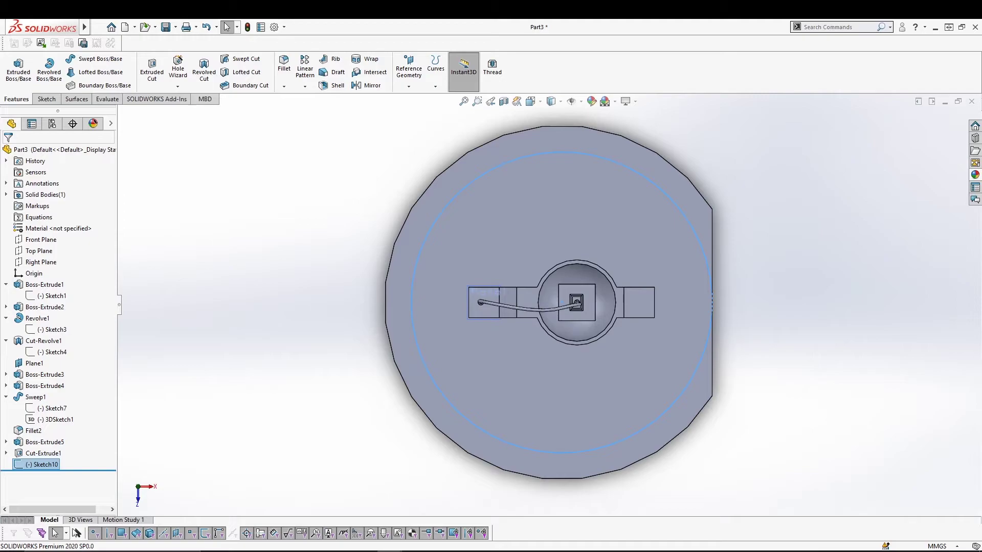
Extrude the circle 7.6 mm upward with a 2° inward draft as a separate body, with merge result off.
{"action": "scroll", "coordinate": [506, 351], "scroll_direction": "up", "scroll_amount": 5}
{"action": "middle_click_drag", "start_coordinate": [519, 389], "coordinate": [388, 459]}
{"action": "left_click", "coordinate": [19, 69]}
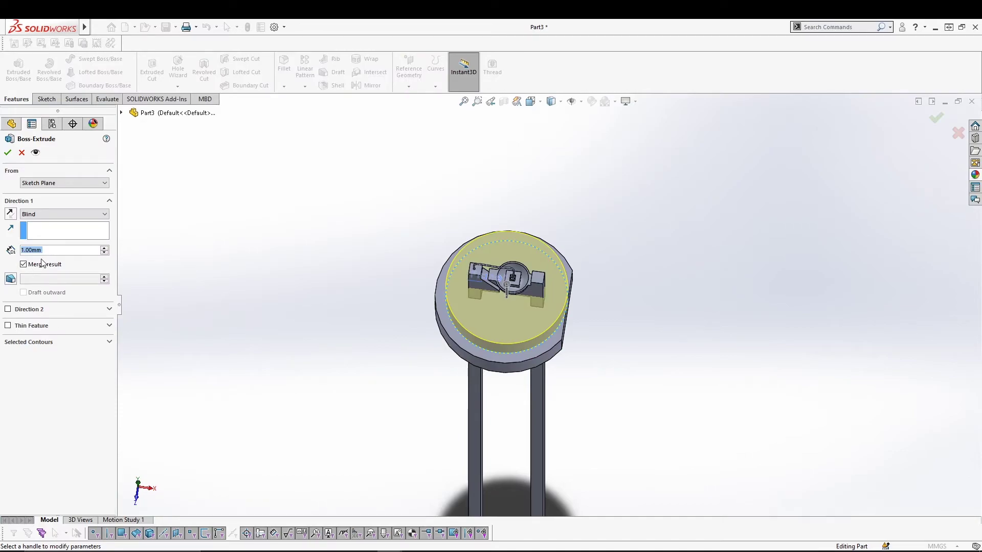
{"action": "type", "text": "7.6"}
{"action": "left_click", "coordinate": [11, 279]}
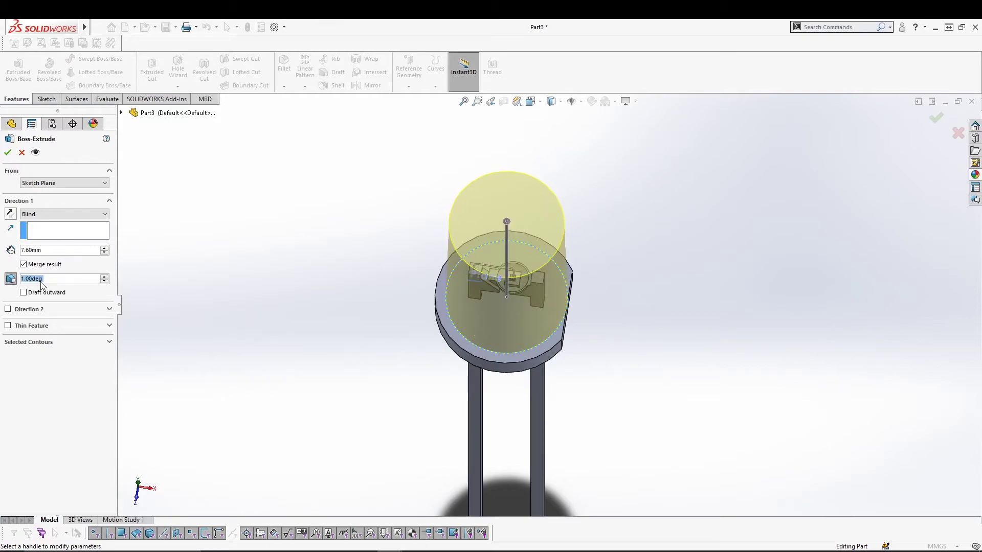
{"action": "left_click", "coordinate": [103, 277]}
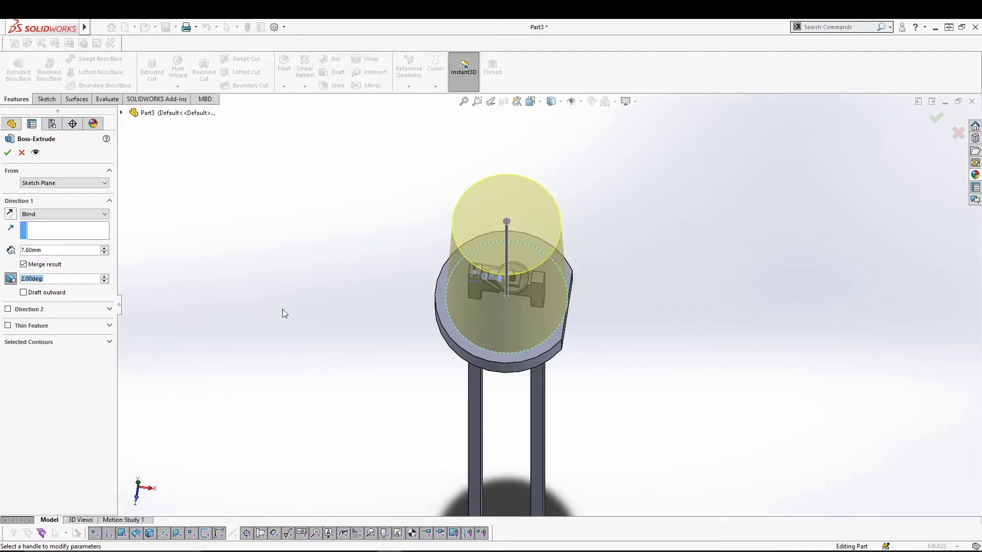
{"action": "left_click", "coordinate": [53, 264]}
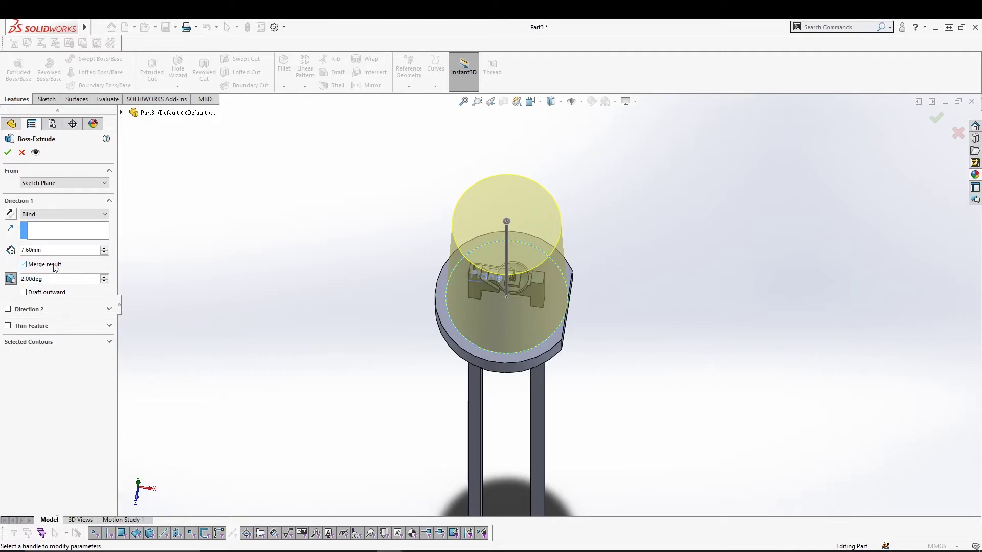
{"action": "left_click", "coordinate": [8, 152]}
Add a constant size fillet to the top circular edge of the tapered lens body.
{"action": "middle_click_drag", "start_coordinate": [343, 363], "coordinate": [335, 324]}
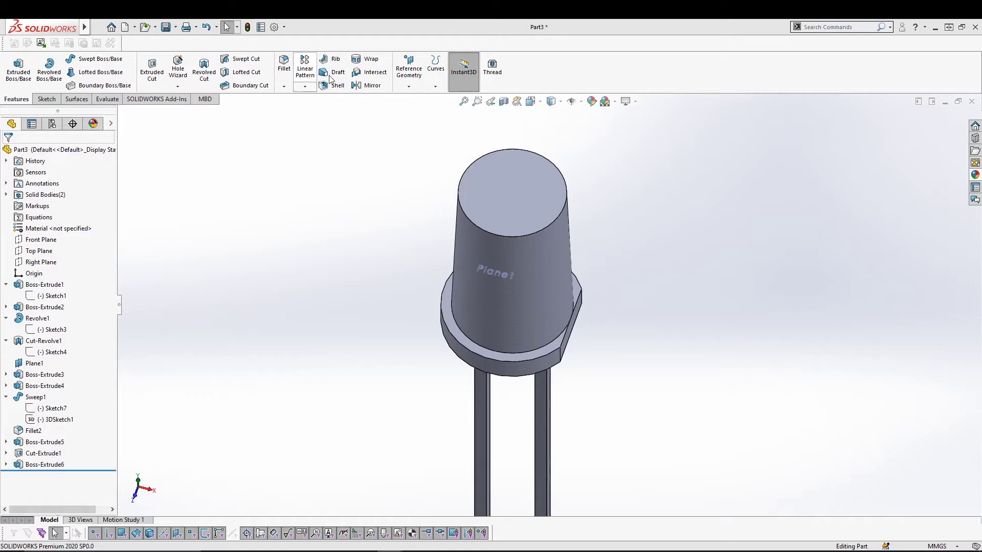
{"action": "left_click", "coordinate": [283, 63]}
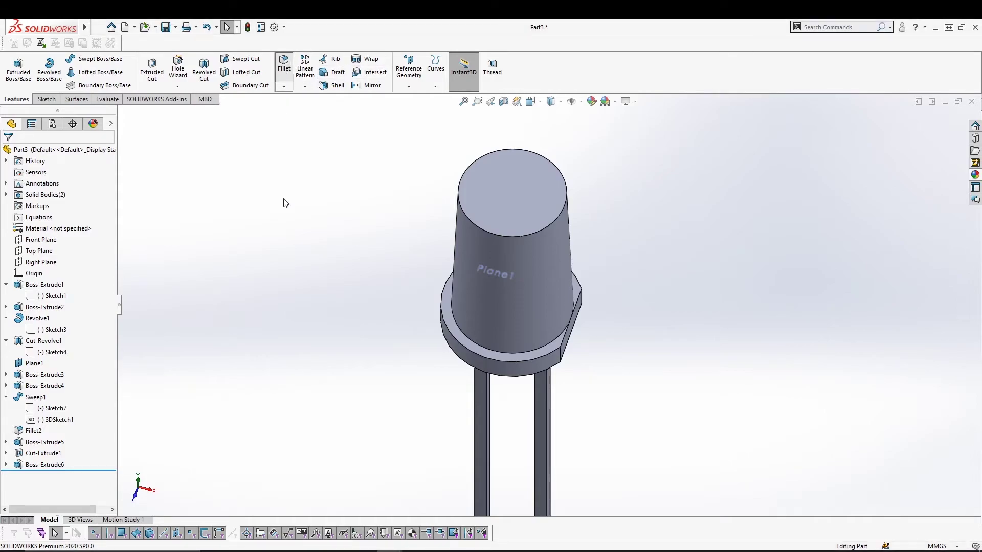
{"action": "left_click", "coordinate": [513, 235]}
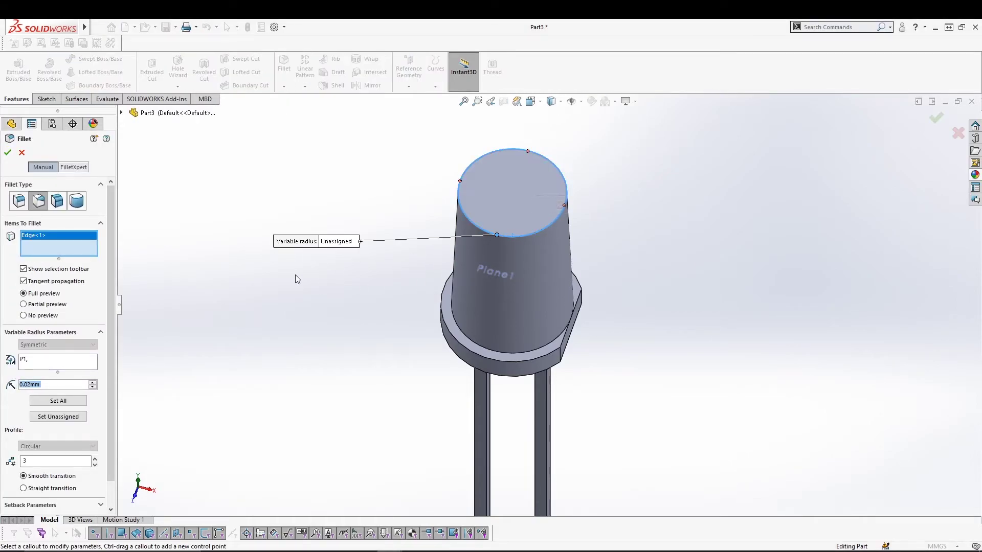
{"action": "type", "text": "2.3"}
{"action": "key", "text": "Return"}
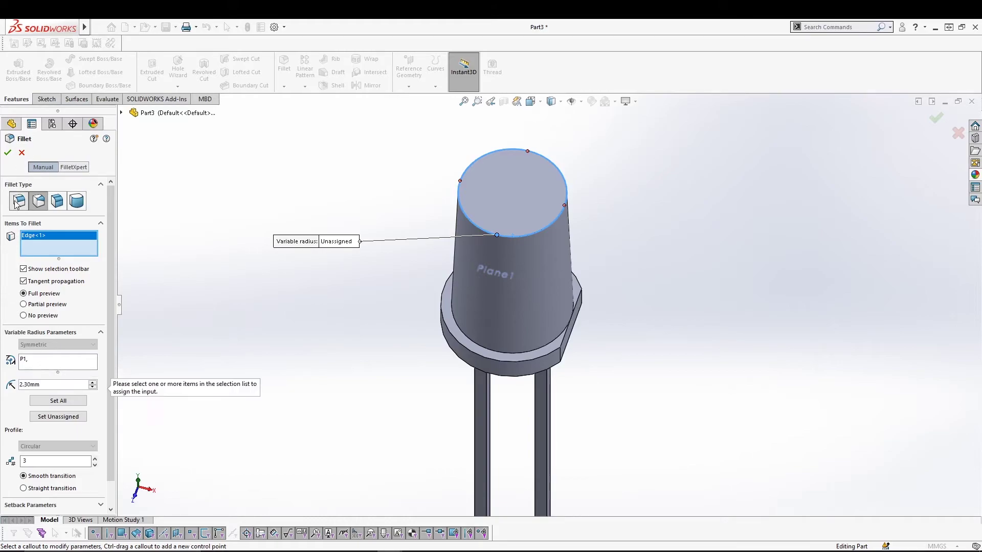
{"action": "left_click", "coordinate": [19, 201]}
{"action": "left_click", "coordinate": [8, 152]}
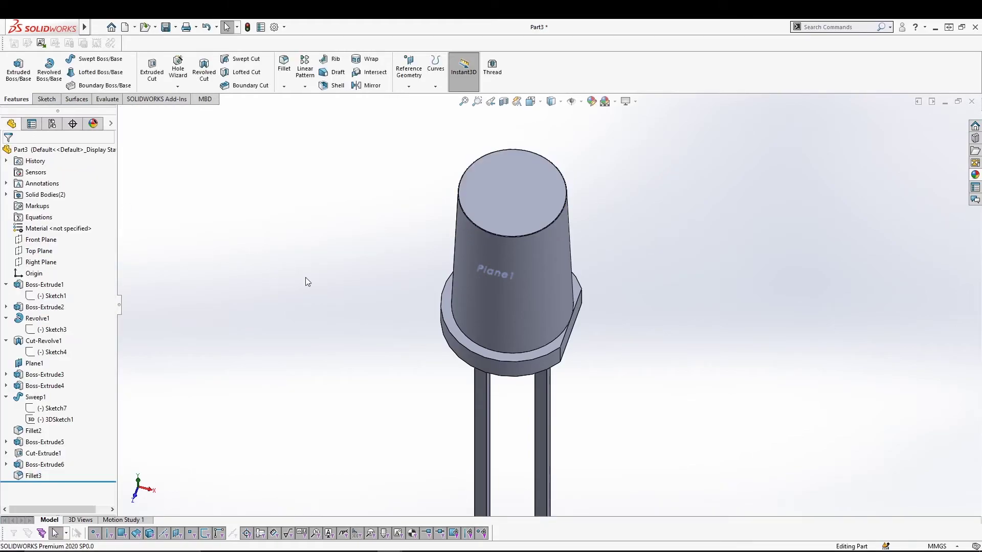
Edit the lens body's top fillet and set its radius to 2 mm.
{"action": "left_click", "coordinate": [33, 476]}
{"action": "left_click", "coordinate": [39, 454]}
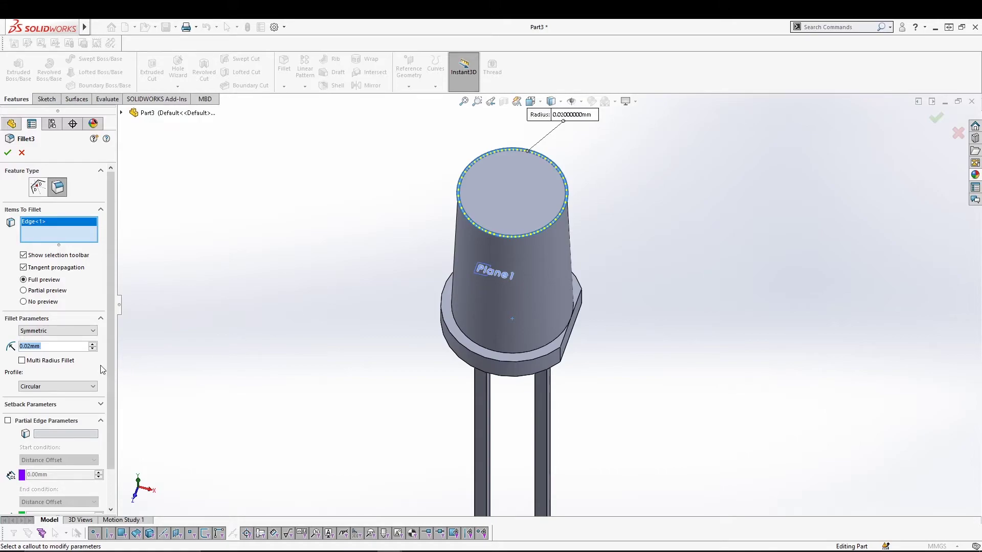
{"action": "type", "text": "2"}
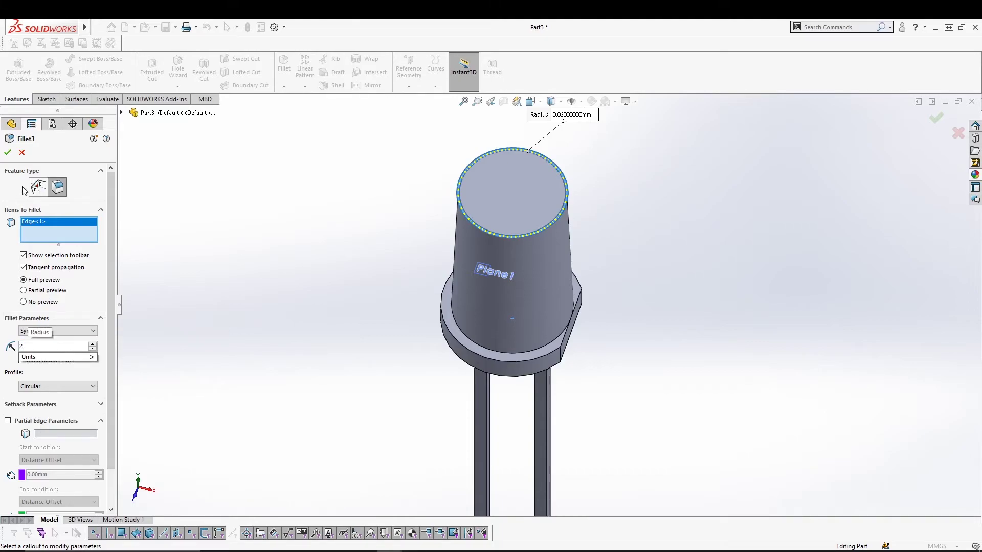
{"action": "key", "text": "Return"}
{"action": "left_click", "coordinate": [8, 153]}
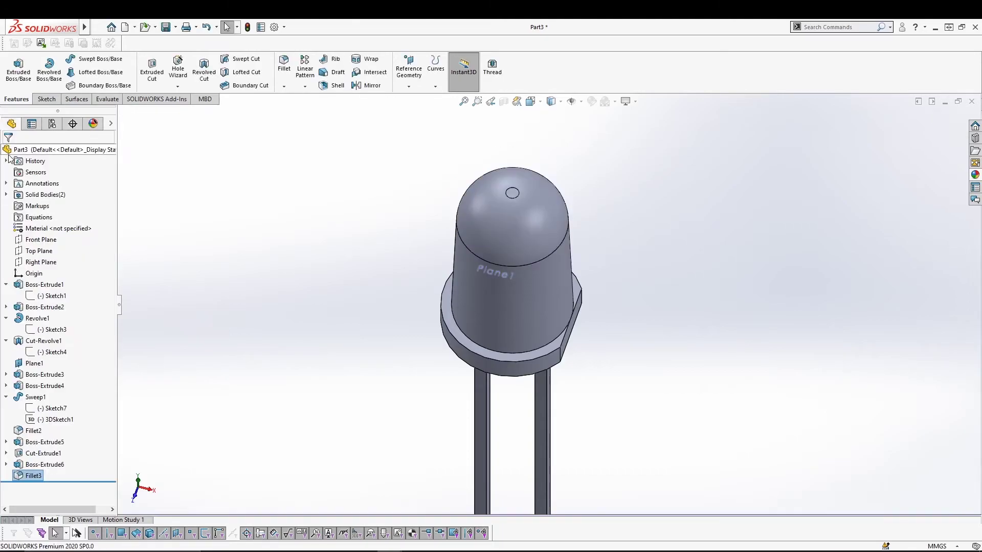
On the bottom end face of the lead farther from the flat side, convert the face outline into a sketch and close it.
{"action": "left_click", "coordinate": [531, 101]}
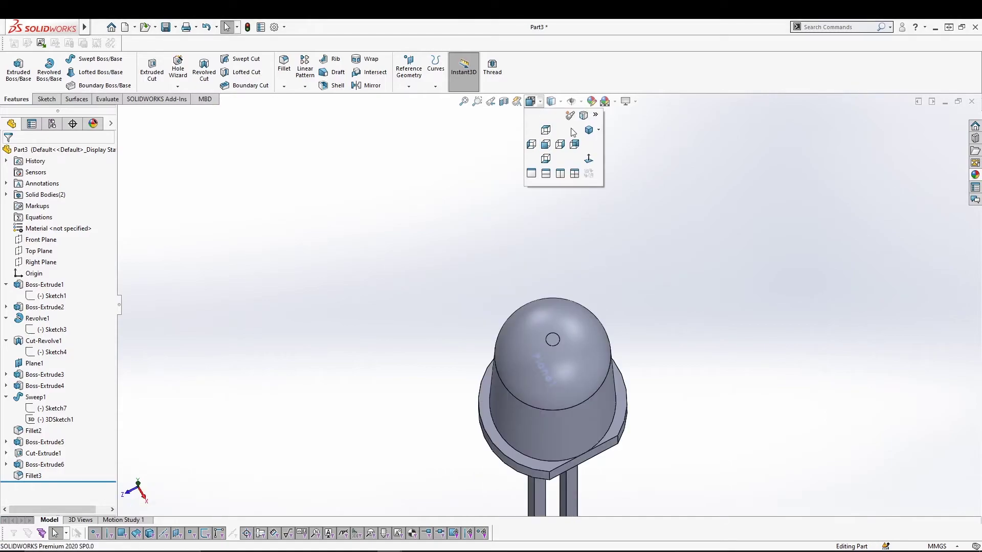
{"action": "left_click", "coordinate": [588, 130]}
{"action": "scroll", "coordinate": [559, 405], "scroll_direction": "down", "scroll_amount": 4}
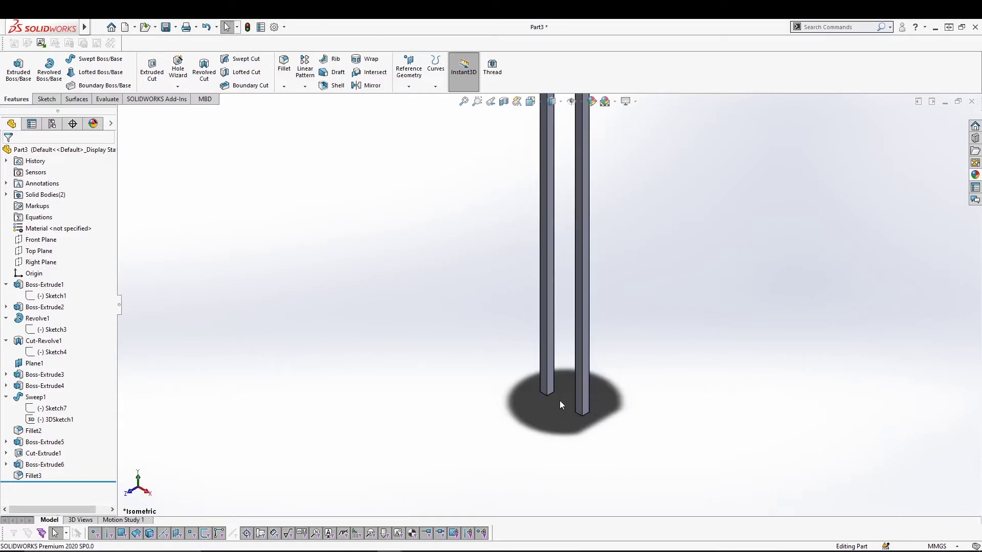
{"action": "scroll", "coordinate": [561, 406], "scroll_direction": "down", "scroll_amount": 4}
{"action": "middle_click_drag", "start_coordinate": [536, 349], "coordinate": [555, 189]}
{"action": "left_click", "coordinate": [473, 413]}
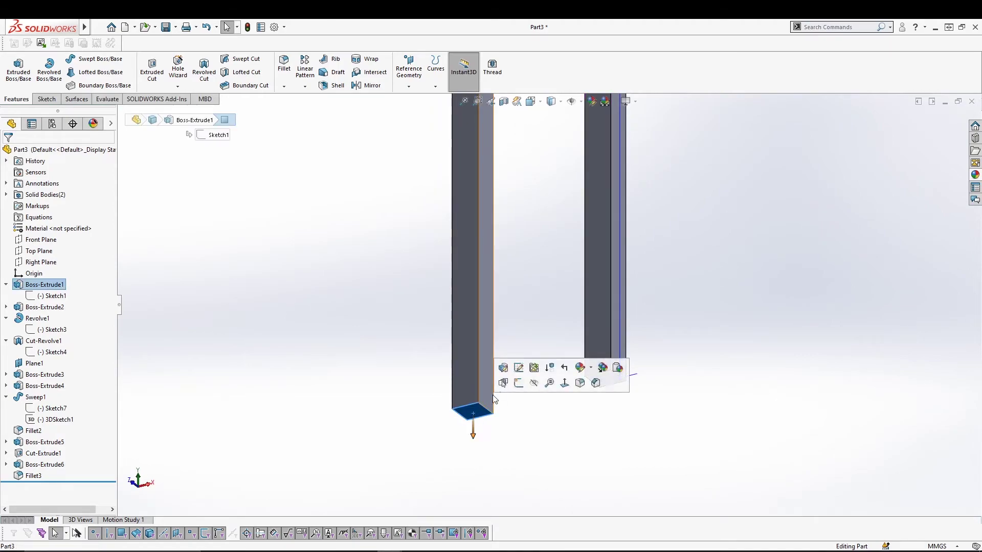
{"action": "left_click", "coordinate": [517, 385]}
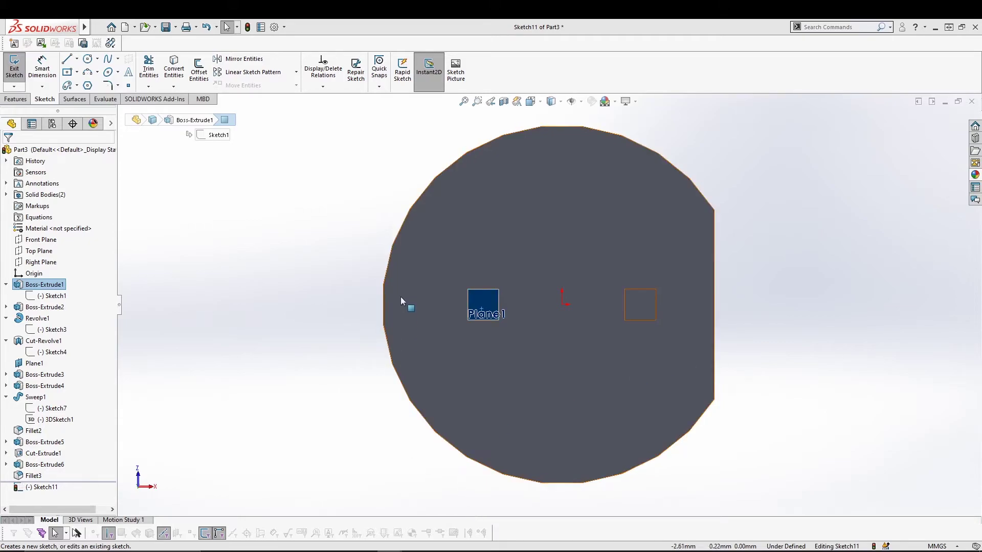
{"action": "left_click", "coordinate": [489, 295]}
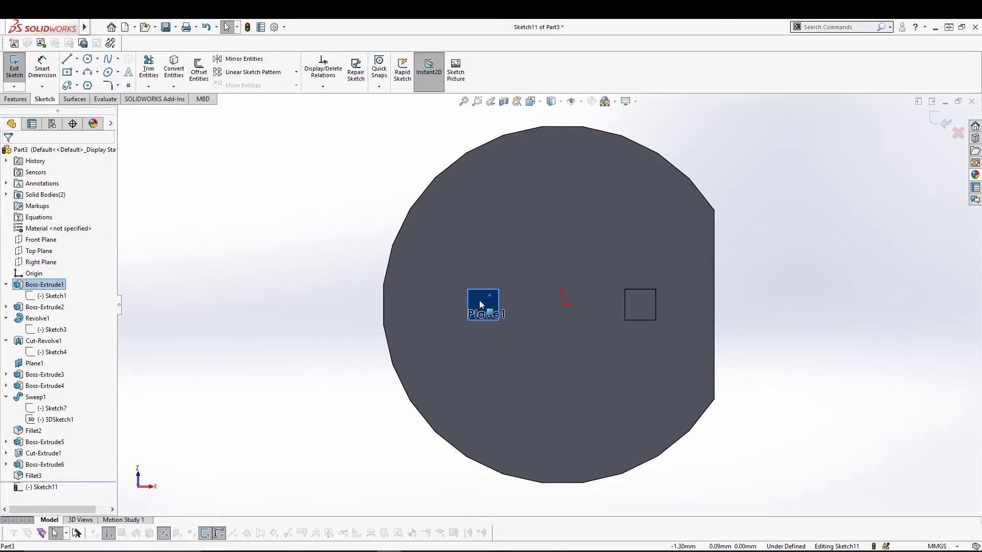
{"action": "left_click", "coordinate": [174, 67]}
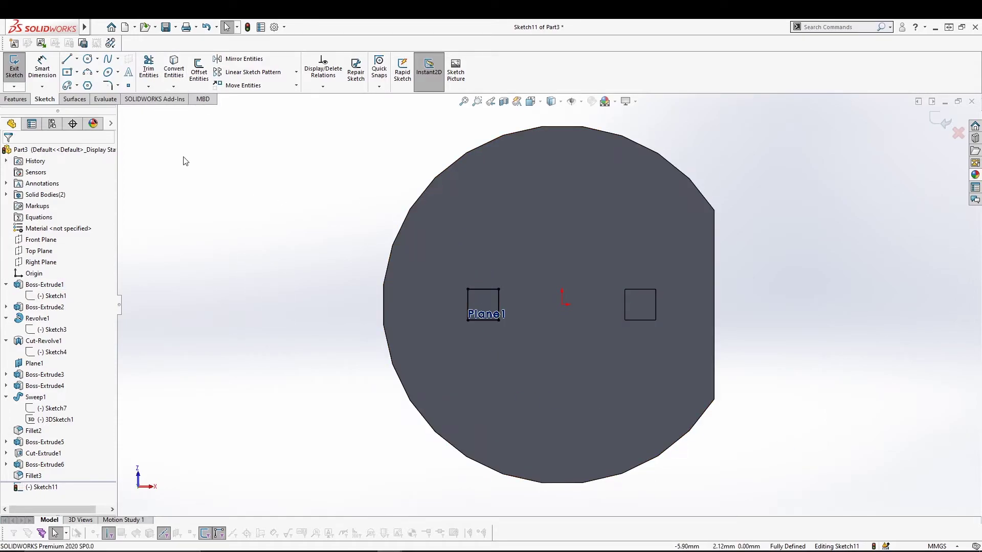
{"action": "left_click", "coordinate": [15, 66]}
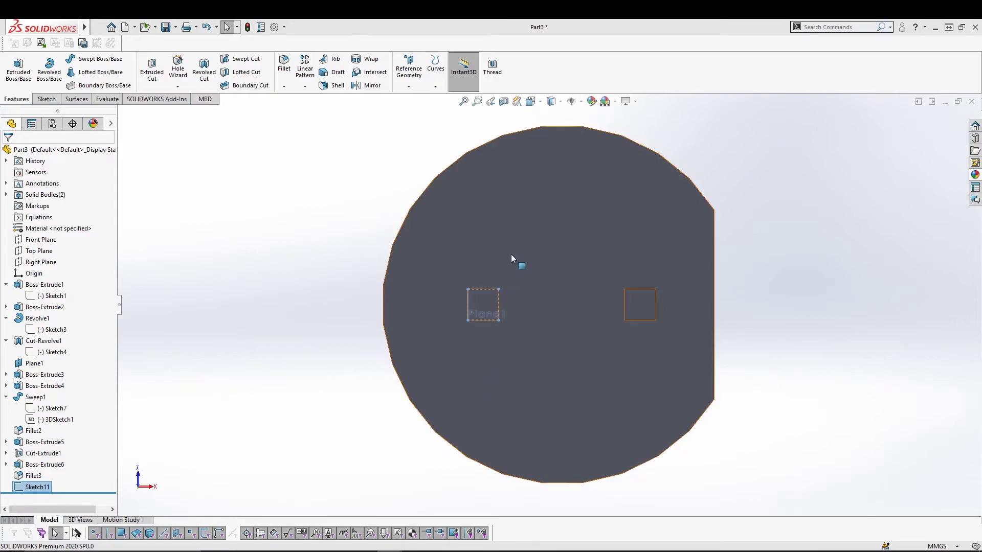
Extrude the lead end outline 3 mm downward, with auto-select off and the result merged only into the body containing the leads.
{"action": "left_click", "coordinate": [18, 66]}
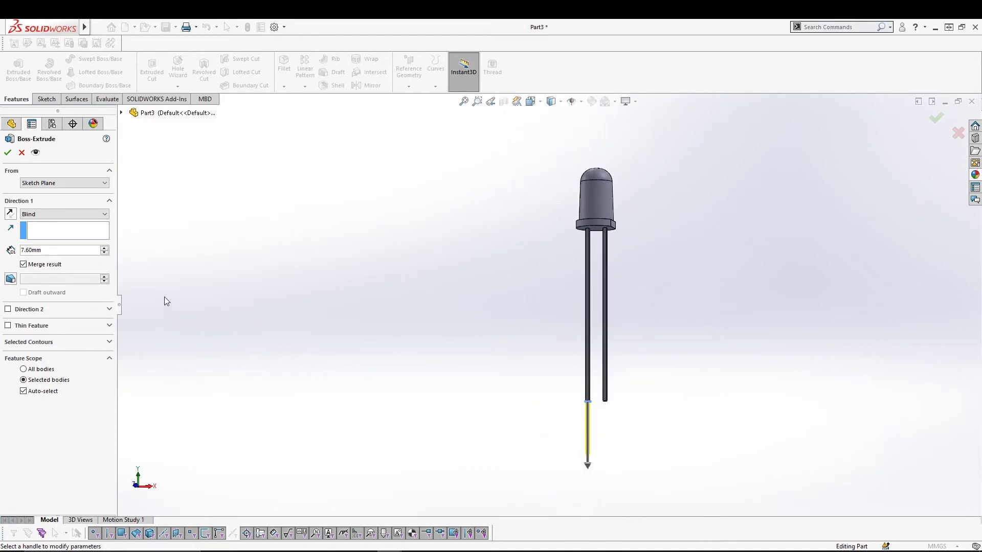
{"action": "left_click", "coordinate": [71, 254]}
{"action": "left_click", "coordinate": [57, 250]}
{"action": "left_click_drag", "start_coordinate": [58, 250], "coordinate": [1, 254]}
{"action": "type", "text": "3"}
{"action": "key", "text": "Return"}
{"action": "left_click", "coordinate": [38, 392]}
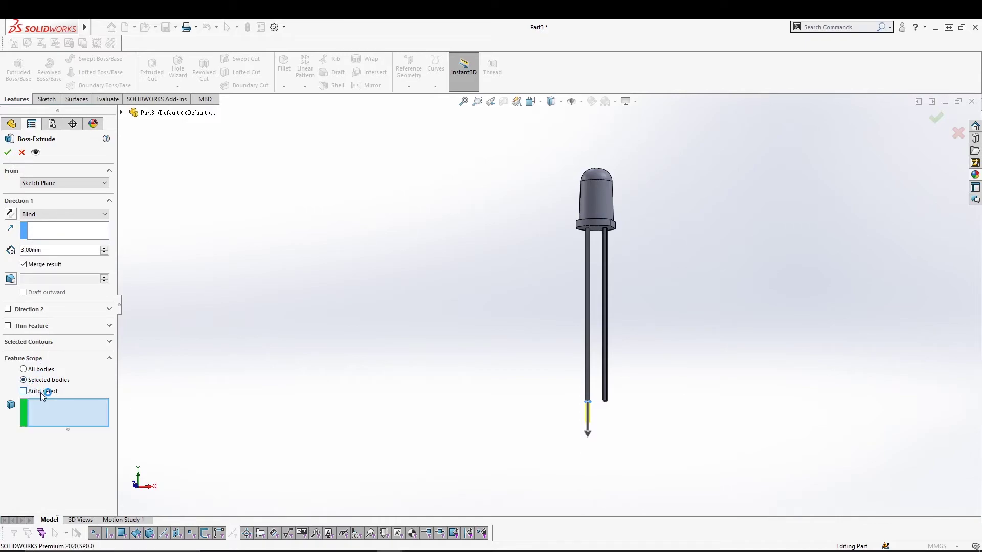
{"action": "left_click", "coordinate": [588, 309]}
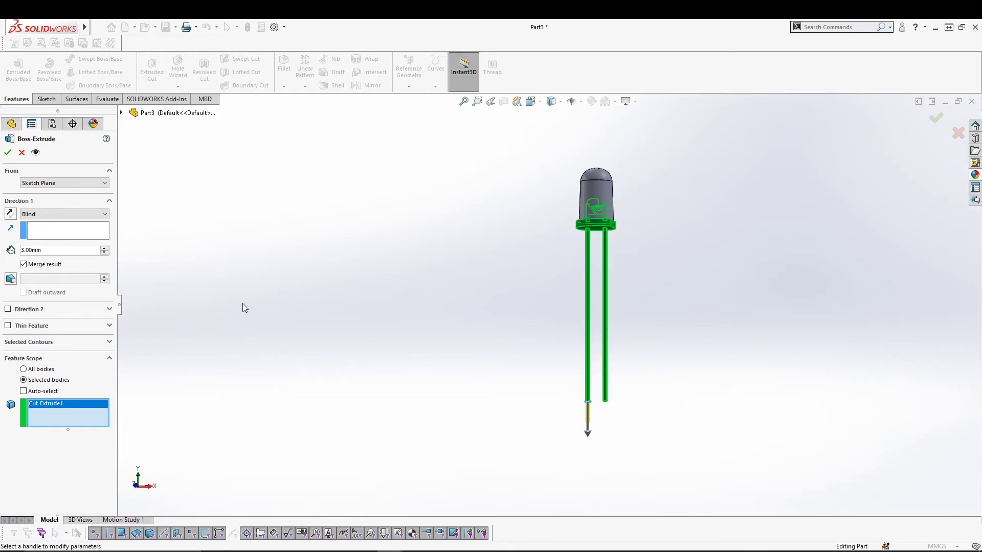
{"action": "left_click", "coordinate": [7, 153]}
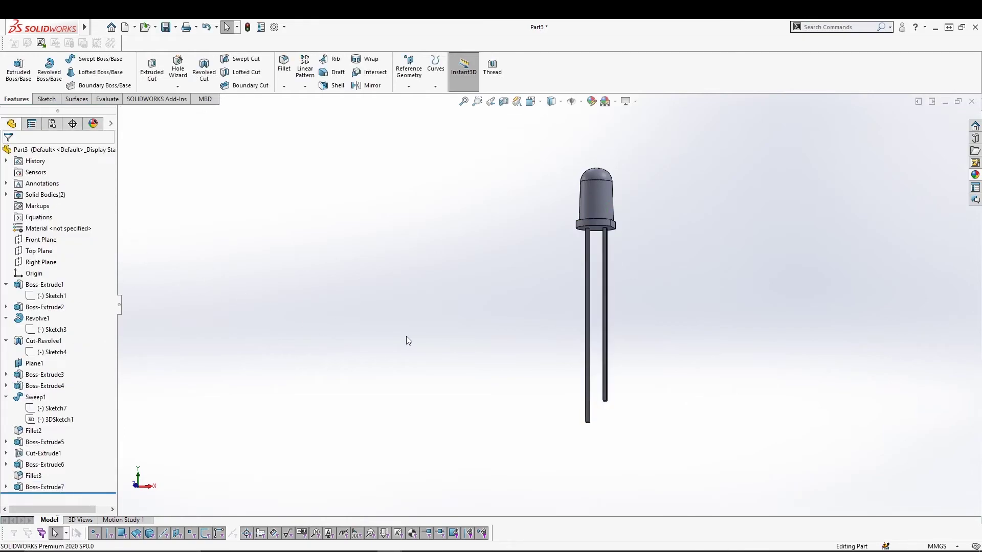
Create a reference plane offset 3 mm below the Top Plane, using the flipped offset direction.
{"action": "middle_click_drag", "start_coordinate": [680, 283], "coordinate": [647, 395]}
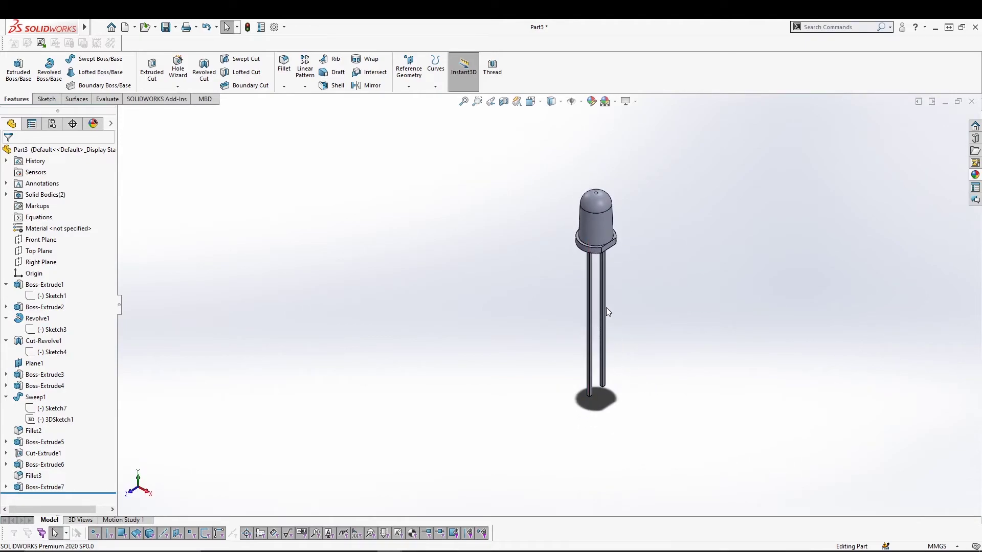
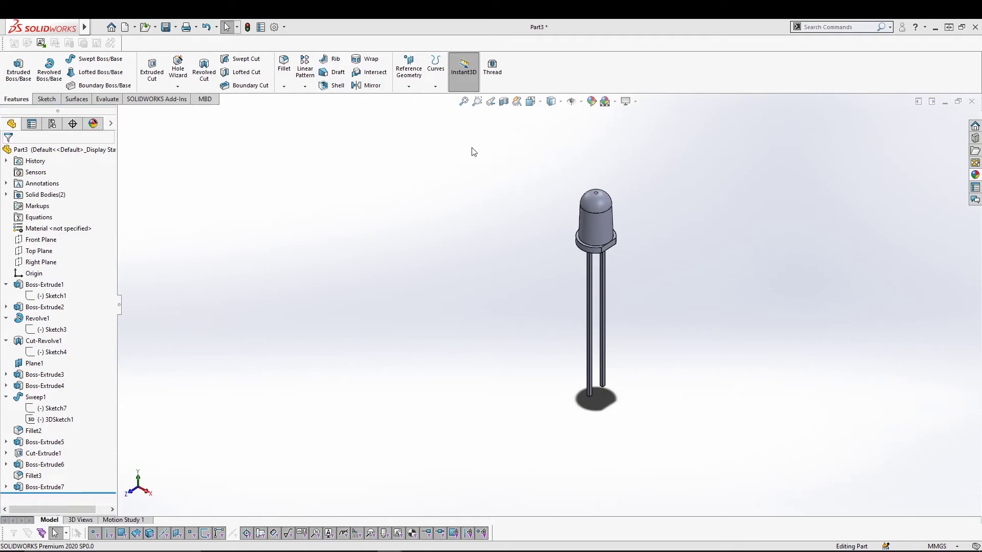
{"action": "left_click", "coordinate": [408, 72]}
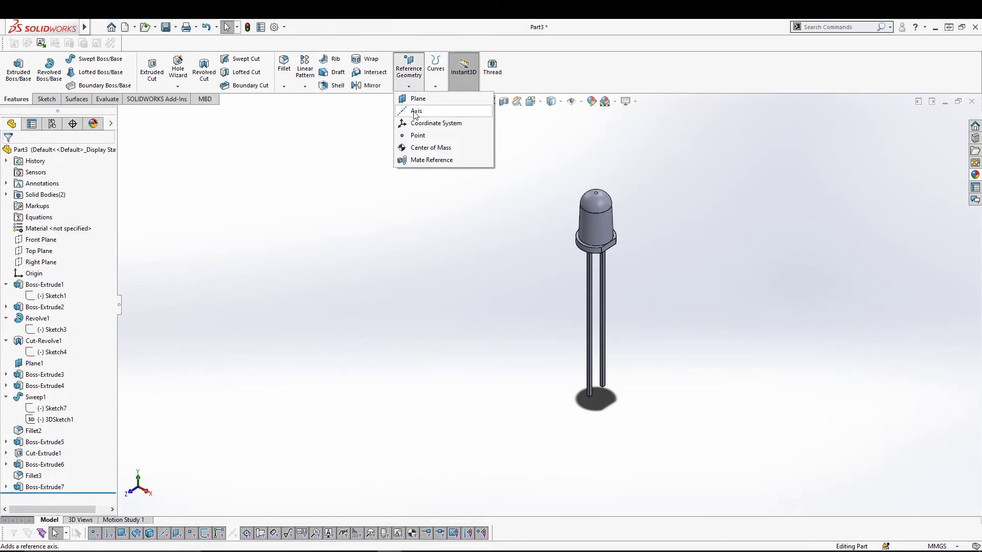
{"action": "left_click", "coordinate": [419, 98]}
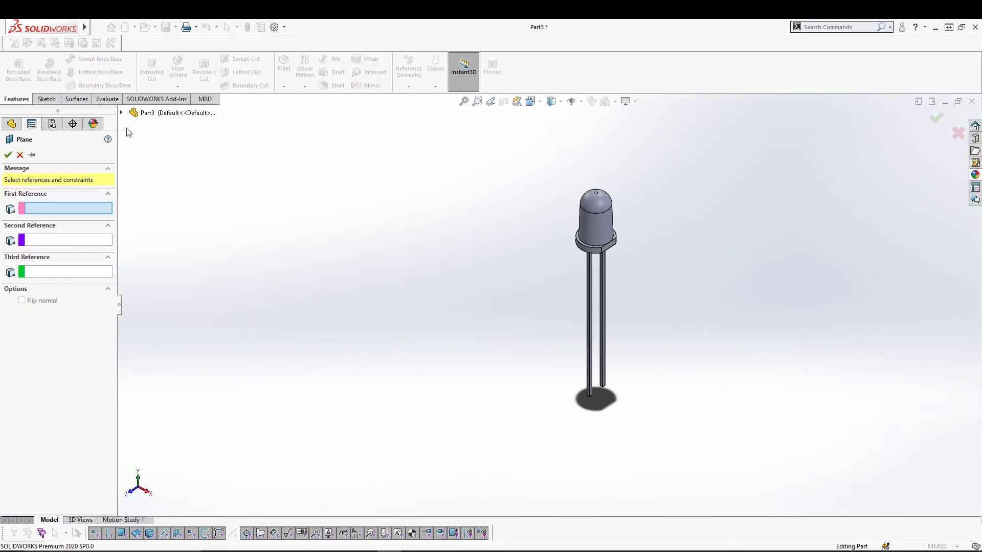
{"action": "left_click", "coordinate": [122, 113]}
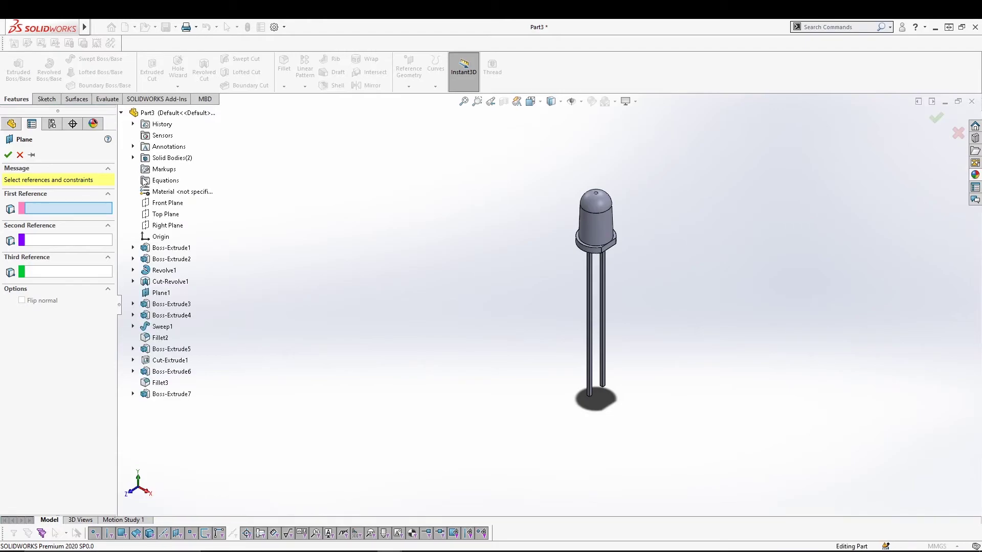
{"action": "left_click", "coordinate": [165, 215]}
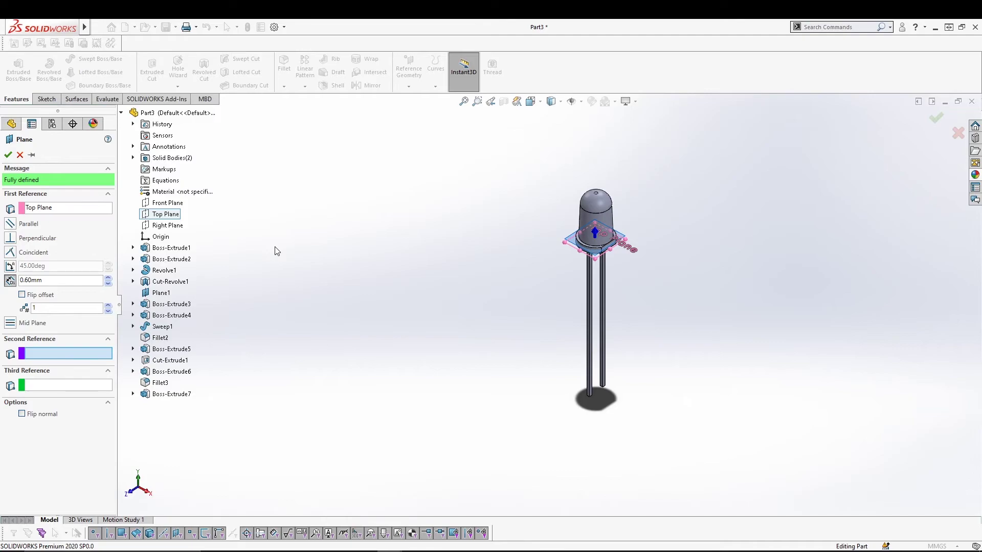
{"action": "left_click_drag", "start_coordinate": [66, 280], "coordinate": [10, 286]}
{"action": "type", "text": "3"}
{"action": "left_click", "coordinate": [21, 295]}
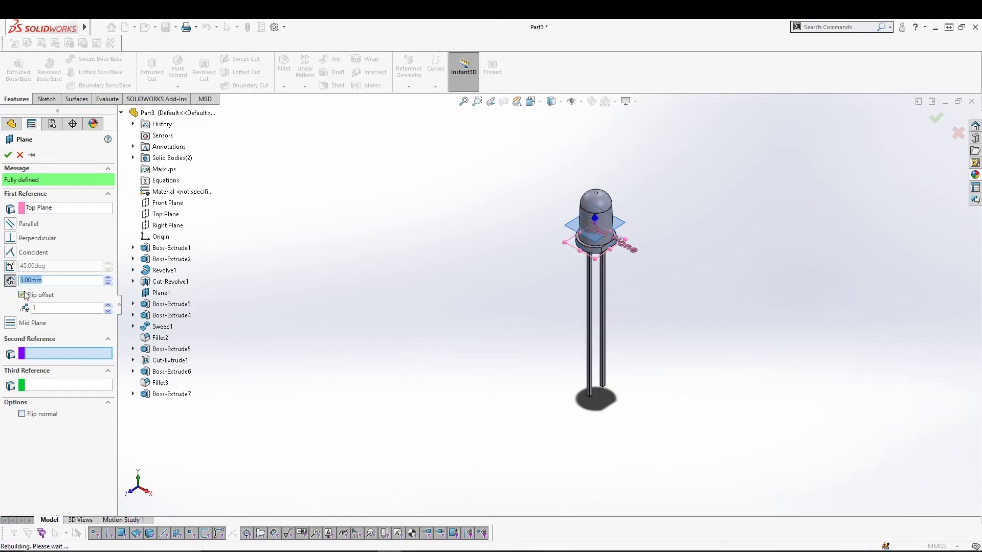
{"action": "left_click", "coordinate": [8, 154]}
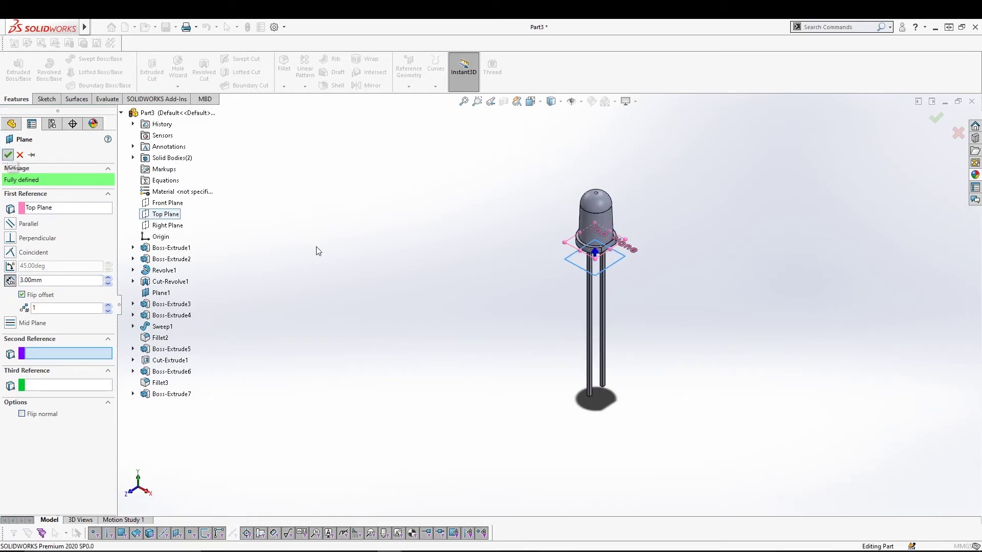
Start a sketch on the new offset plane and show the existing sketches of the base flange circle and the two leads.
{"action": "left_click", "coordinate": [578, 259]}
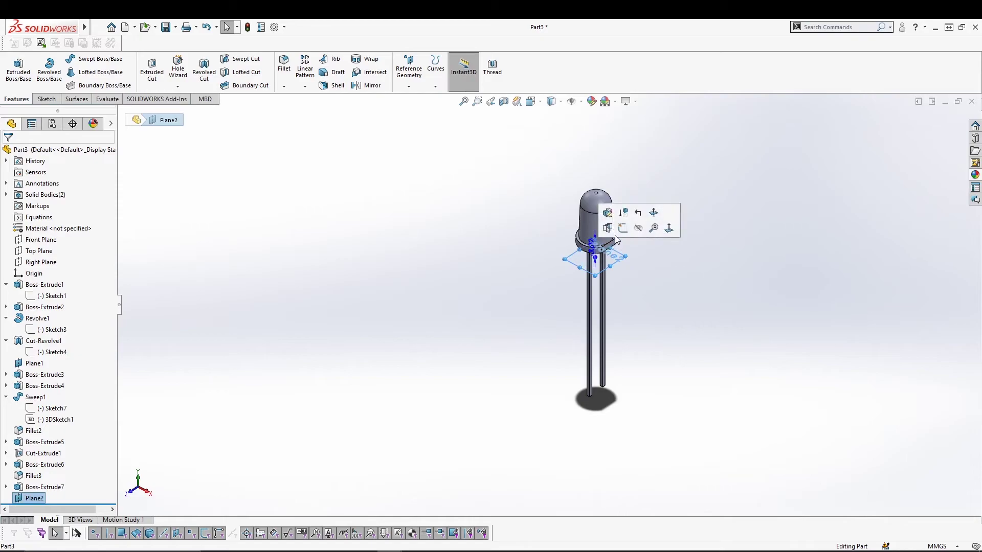
{"action": "left_click", "coordinate": [619, 231]}
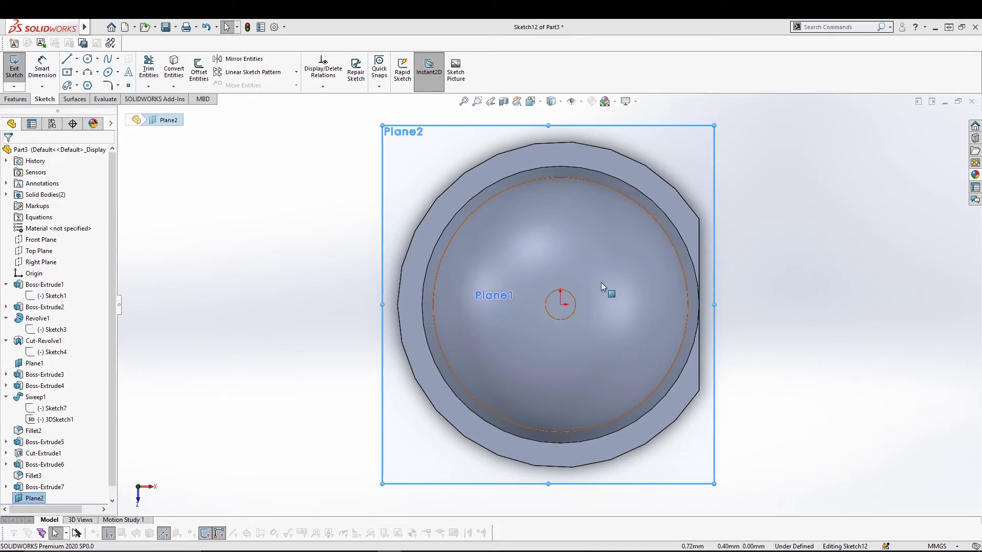
{"action": "scroll", "coordinate": [600, 282], "scroll_direction": "down", "scroll_amount": 2}
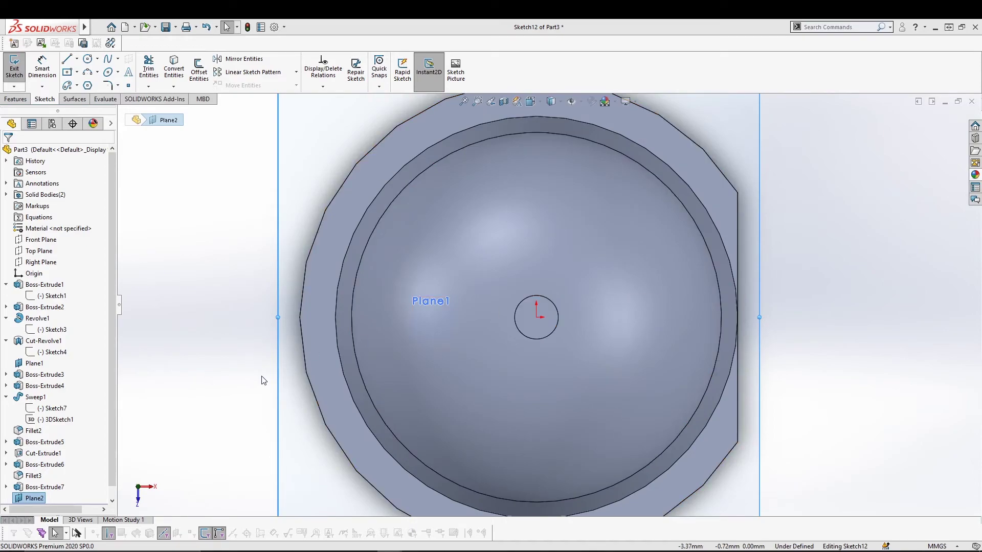
{"action": "scroll", "coordinate": [262, 377], "scroll_direction": "up", "scroll_amount": 1}
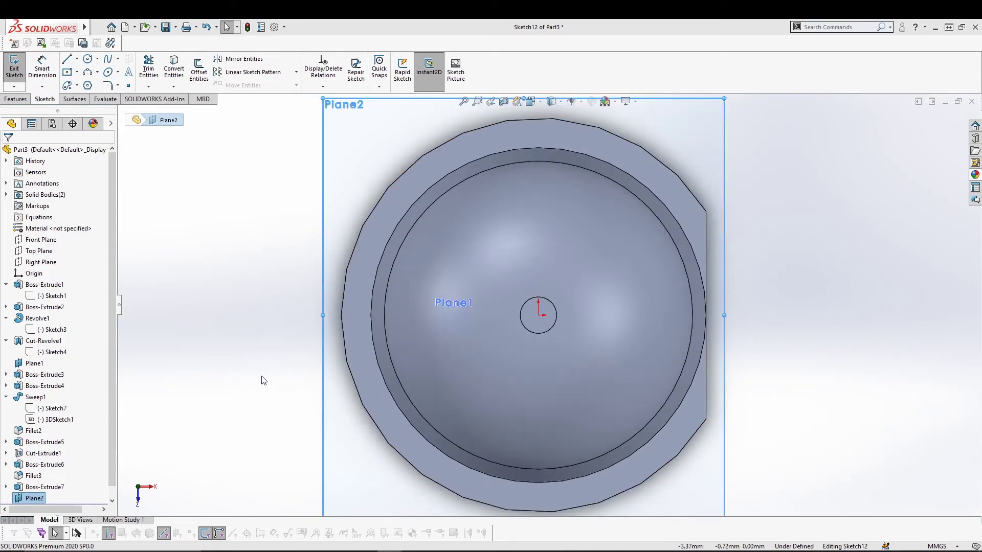
{"action": "left_click", "coordinate": [6, 442]}
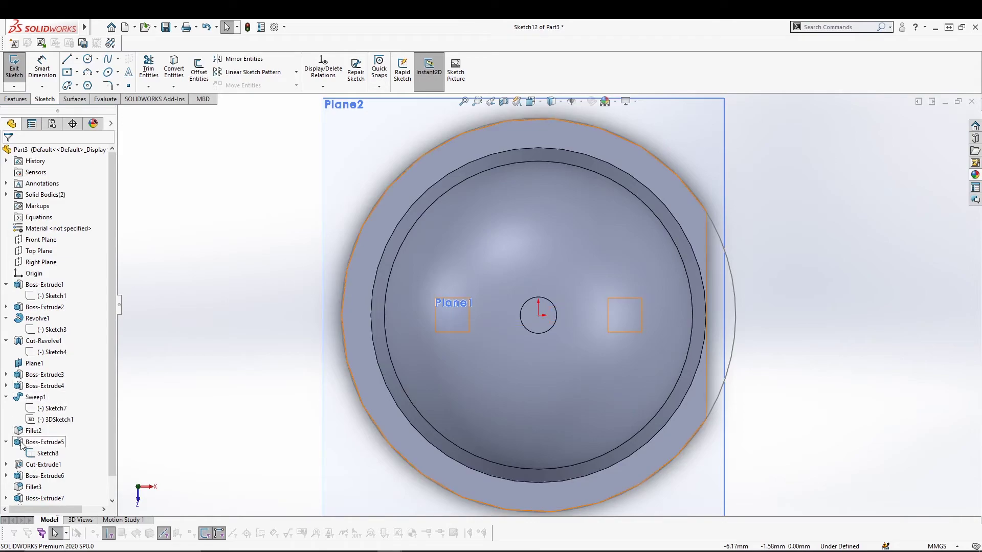
{"action": "left_click", "coordinate": [49, 454]}
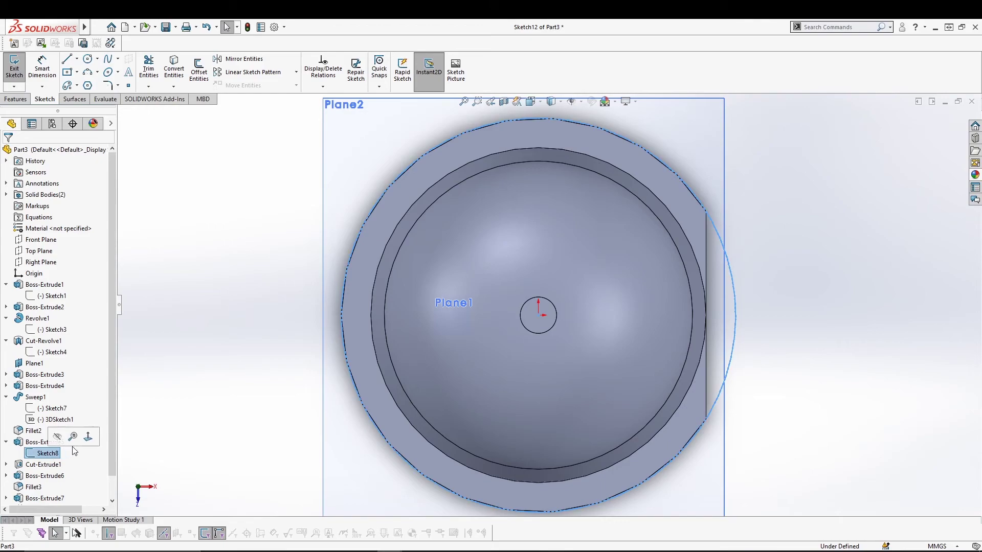
{"action": "left_click", "coordinate": [158, 399]}
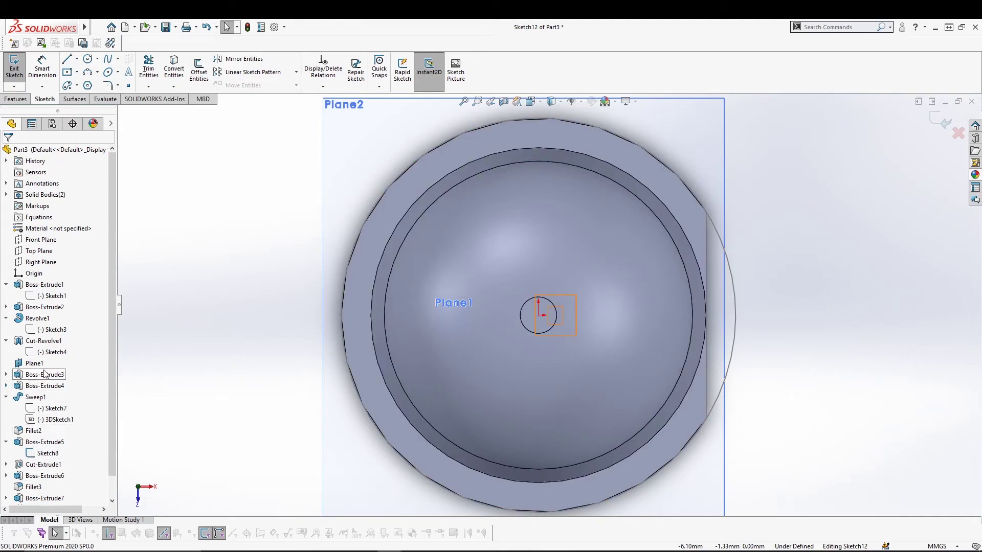
{"action": "left_click", "coordinate": [53, 297]}
{"action": "left_click", "coordinate": [72, 281]}
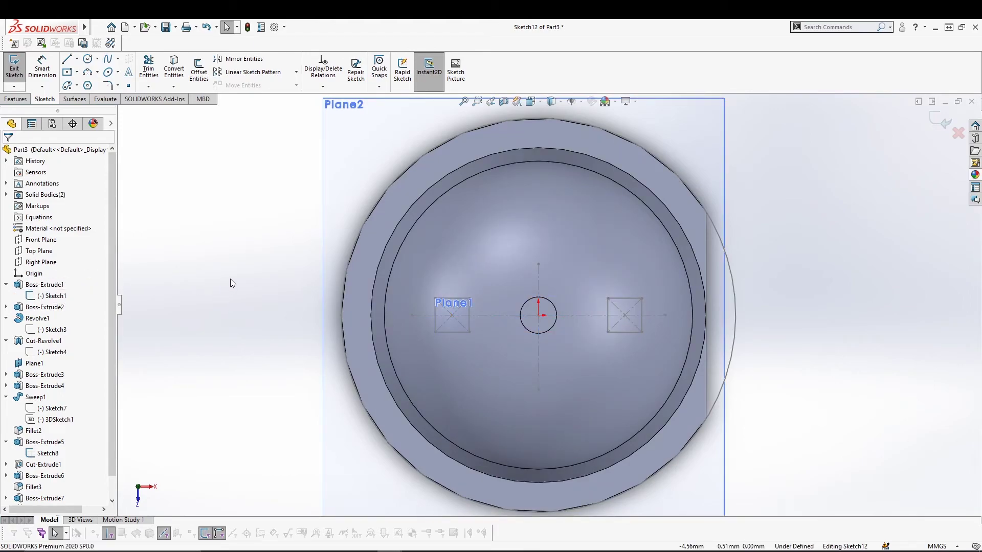
Sketch a center rectangle about 0.75 by 0.37 mm, centered on the lead square farther from the flat side.
{"action": "left_click", "coordinate": [70, 74]}
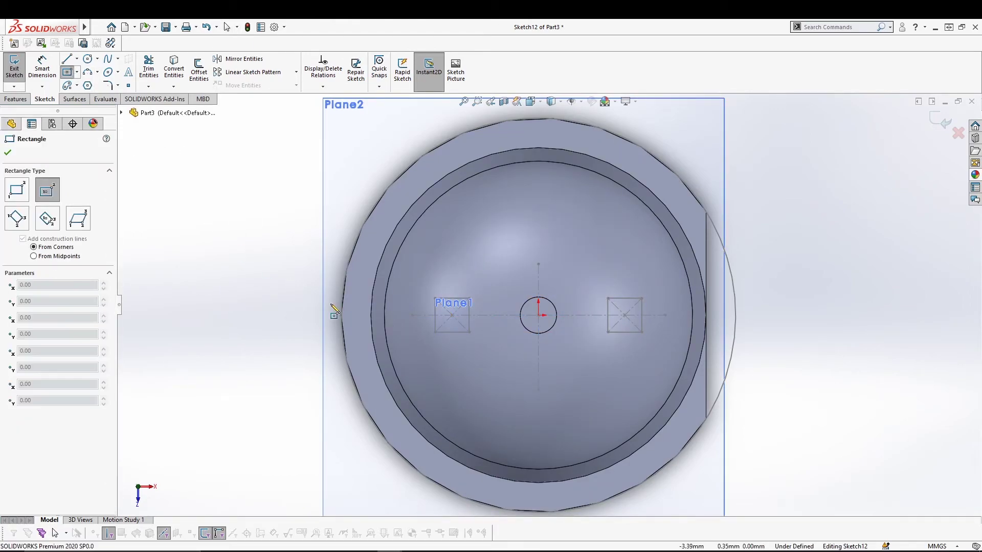
{"action": "left_click", "coordinate": [452, 315]}
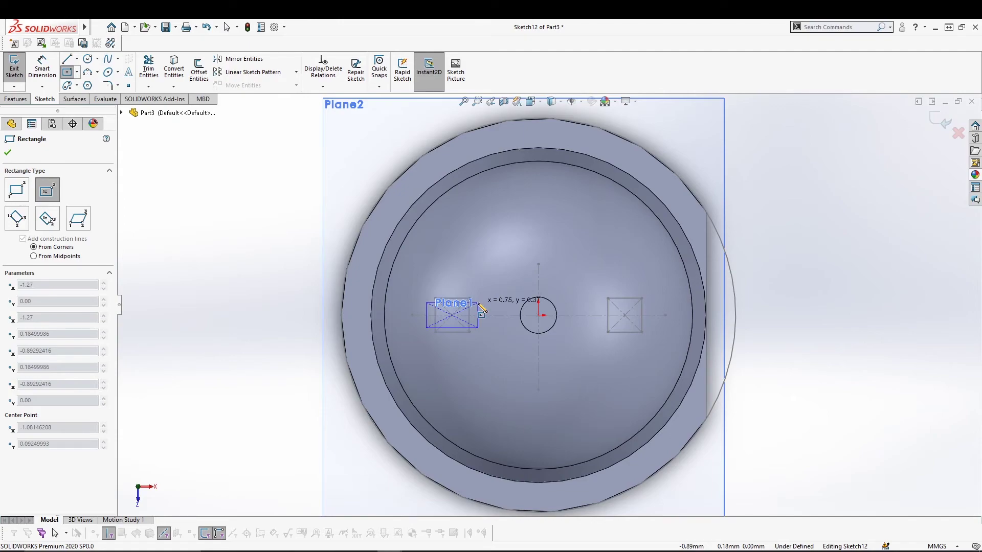
{"action": "left_click", "coordinate": [479, 304]}
{"action": "key", "text": "Escape"}
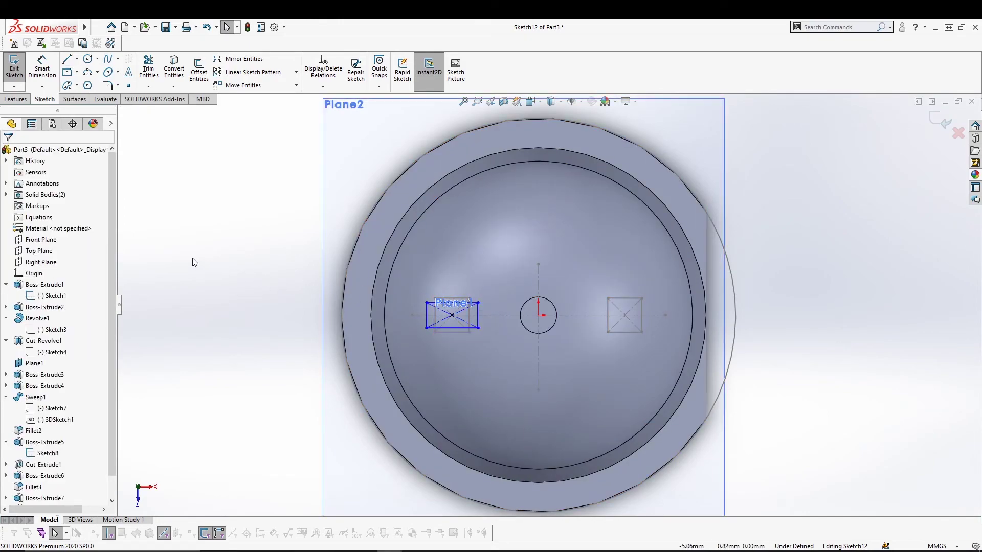
Dimension the rectangle's horizontal edge and set its length to 0.7 mm.
{"action": "left_click", "coordinate": [42, 68]}
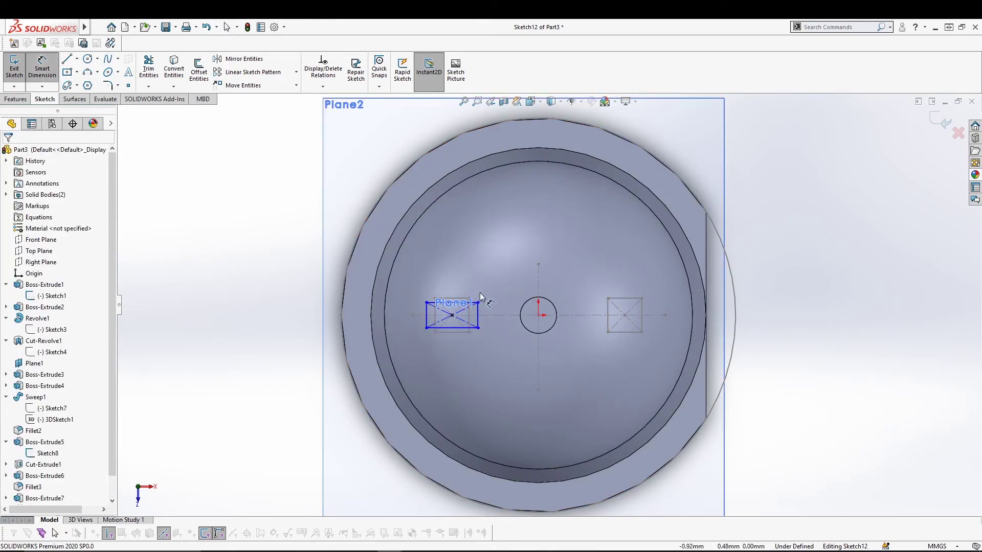
{"action": "left_click", "coordinate": [468, 306]}
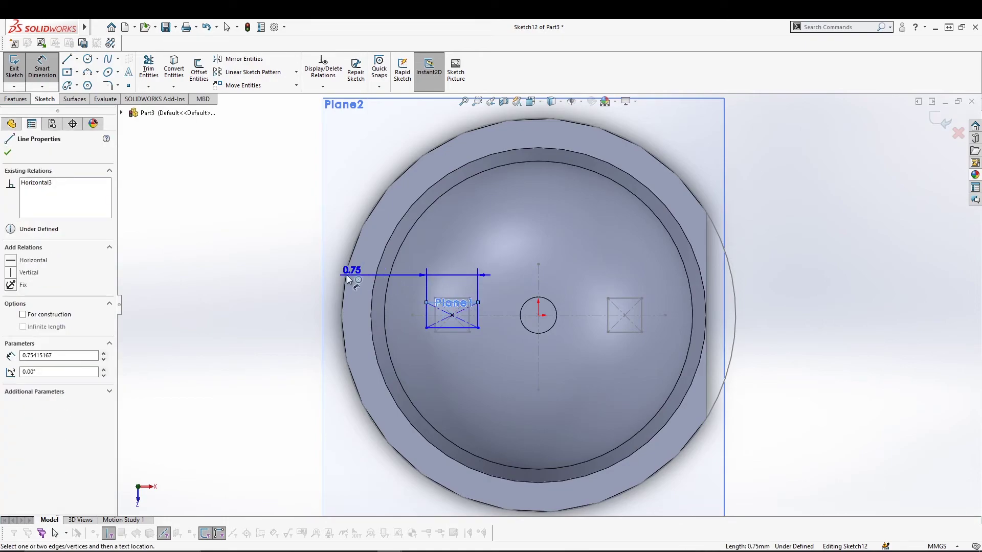
{"action": "left_click", "coordinate": [296, 276]}
{"action": "key", "text": "BackSpace"}
{"action": "type", "text": "0.7"}
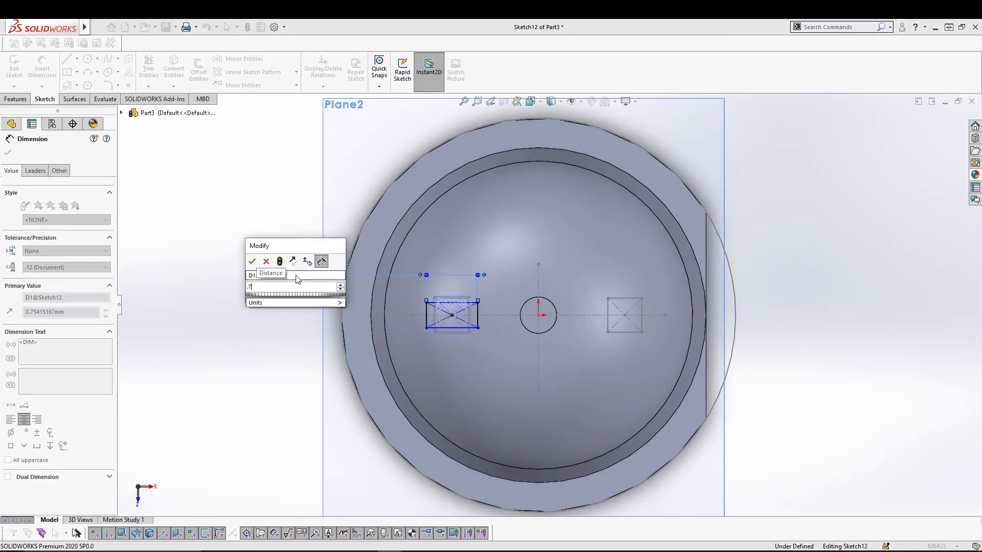
{"action": "key", "text": "Return"}
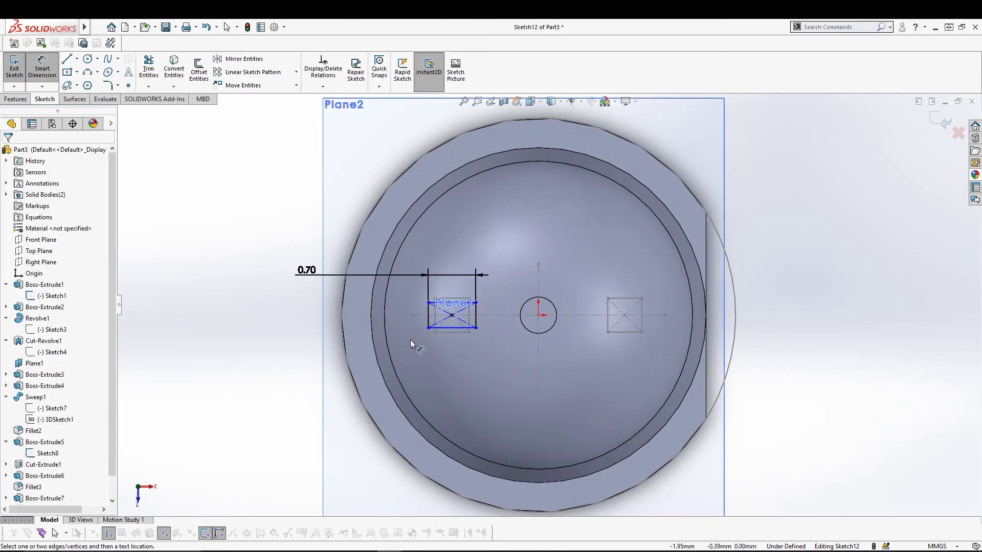
{"action": "left_click", "coordinate": [466, 303]}
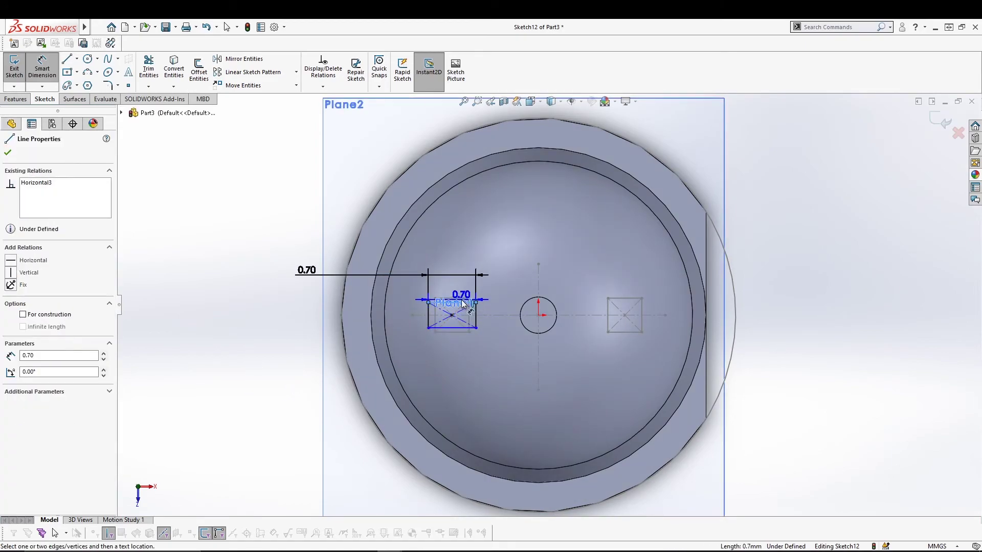
{"action": "left_click", "coordinate": [463, 302]}
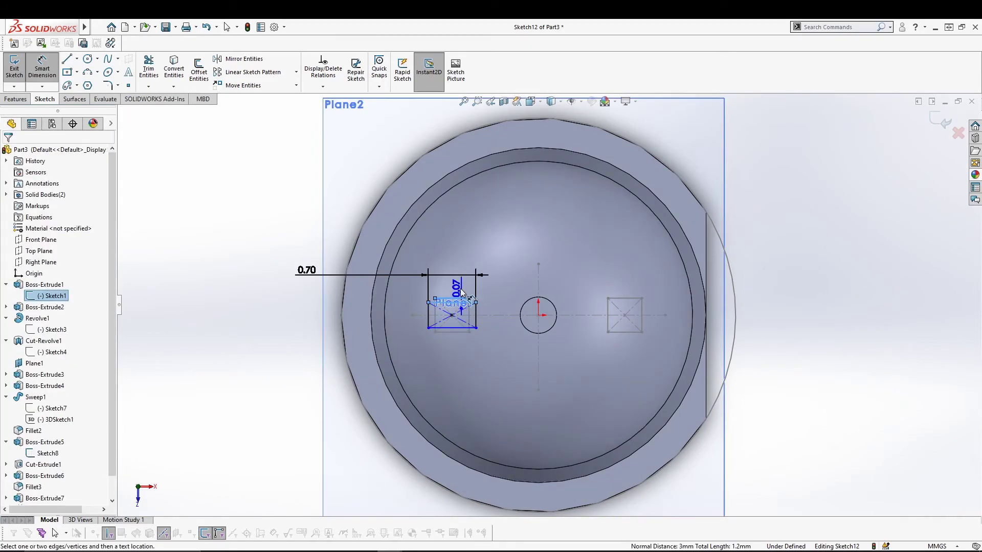
{"action": "key", "text": "Escape"}
{"action": "key", "text": "Escape"}
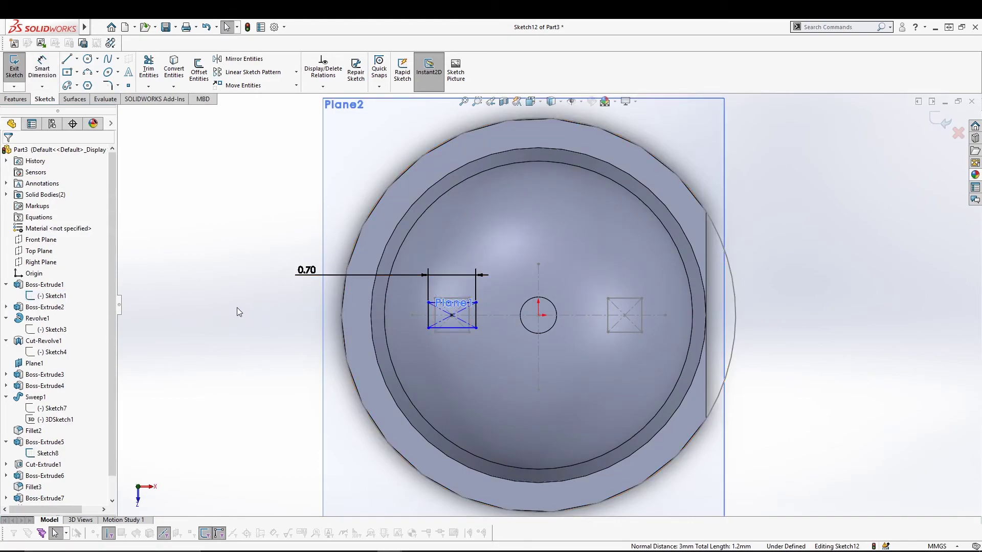
Make the rectangle's upper edge collinear with the upper edge of the lead square in the first sketch.
{"action": "left_click", "coordinate": [437, 304]}
{"action": "left_click", "coordinate": [451, 303], "text": "ctrl"}
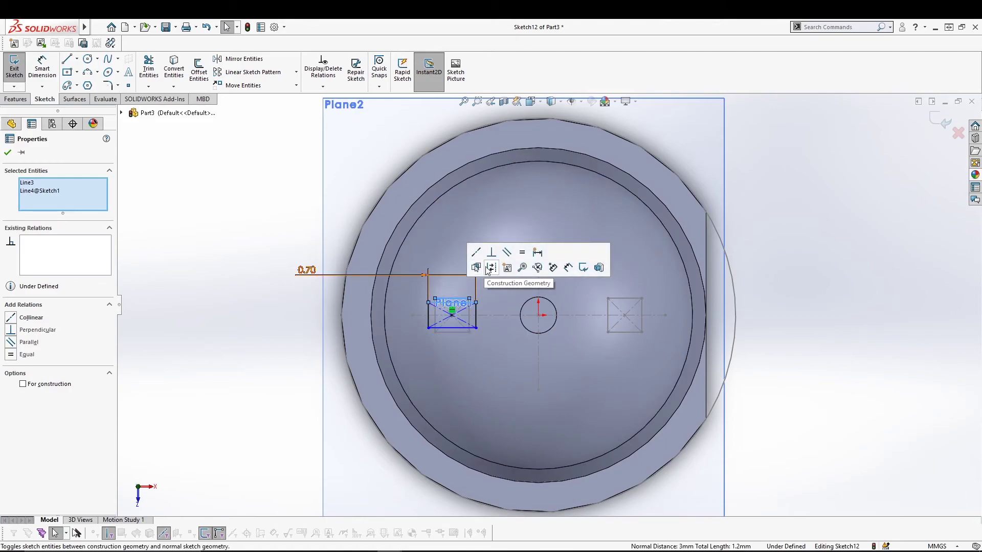
{"action": "left_click", "coordinate": [479, 254]}
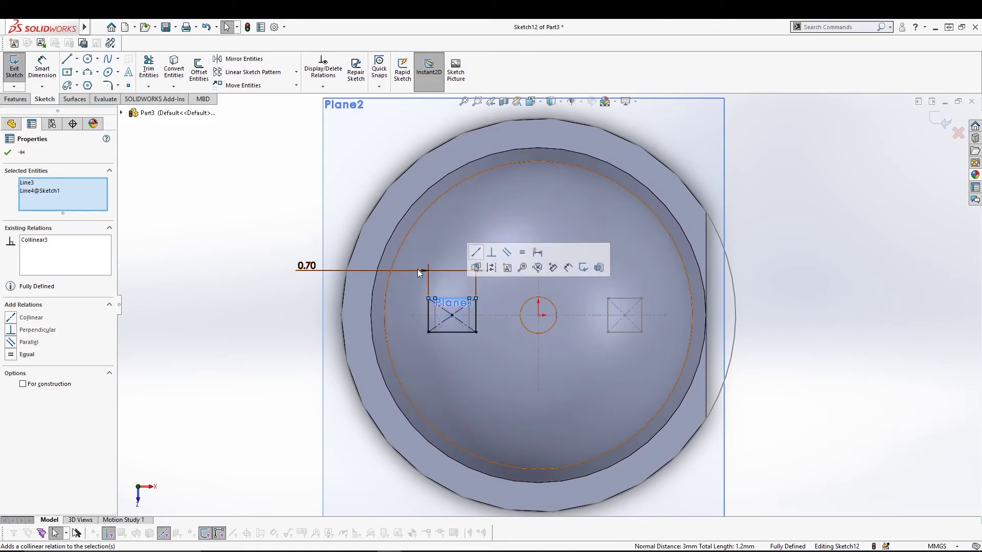
{"action": "key", "text": "Escape"}
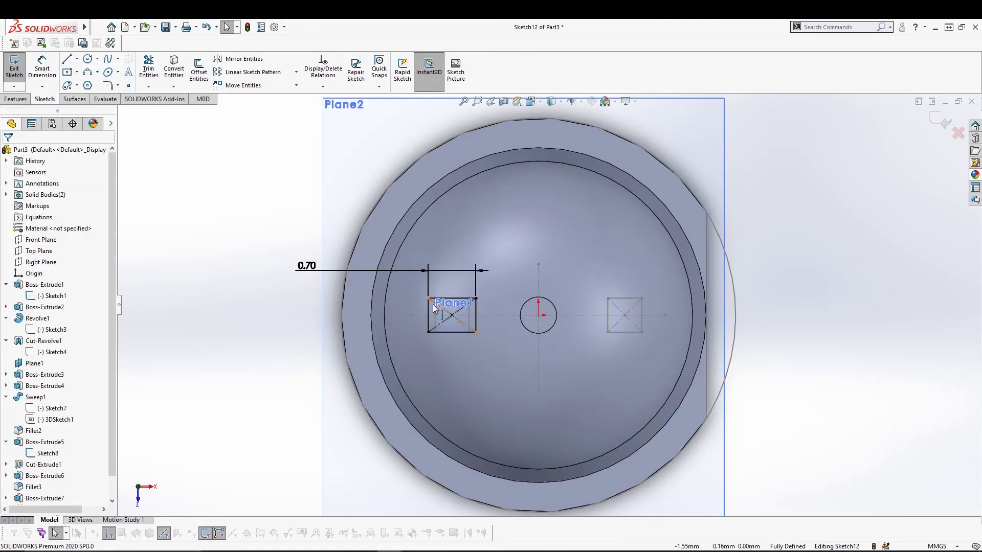
{"action": "left_click_drag", "start_coordinate": [333, 296], "coordinate": [507, 354]}
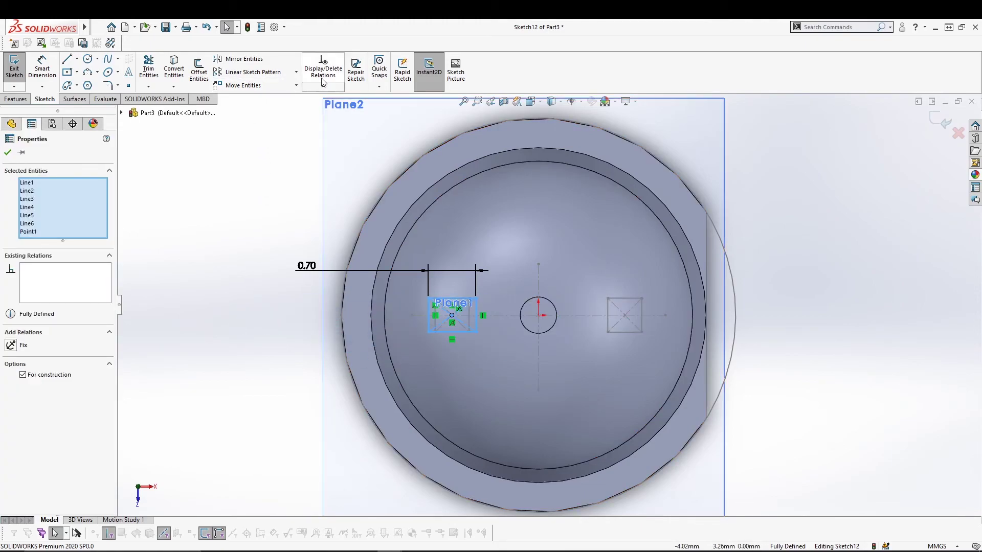
{"action": "left_click", "coordinate": [252, 60]}
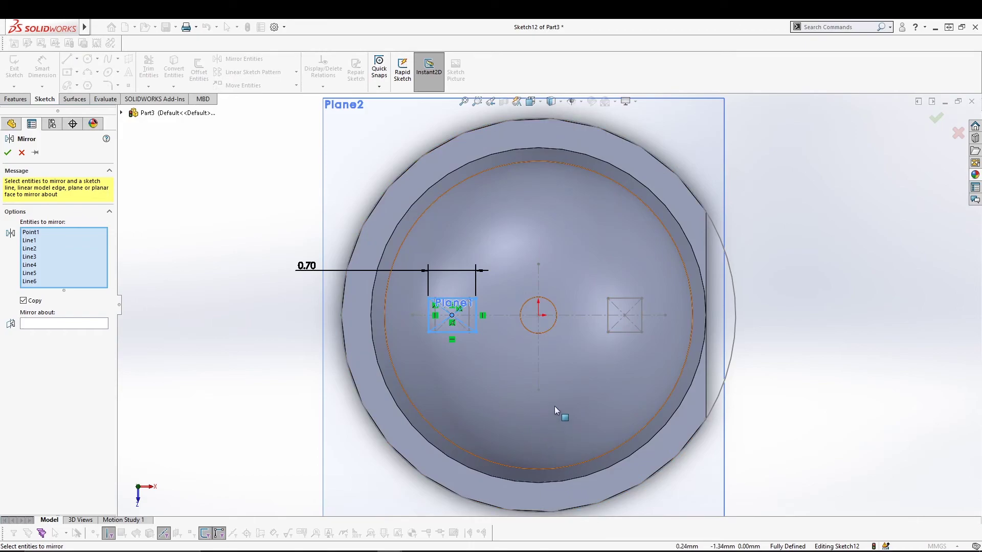
{"action": "left_click", "coordinate": [82, 324]}
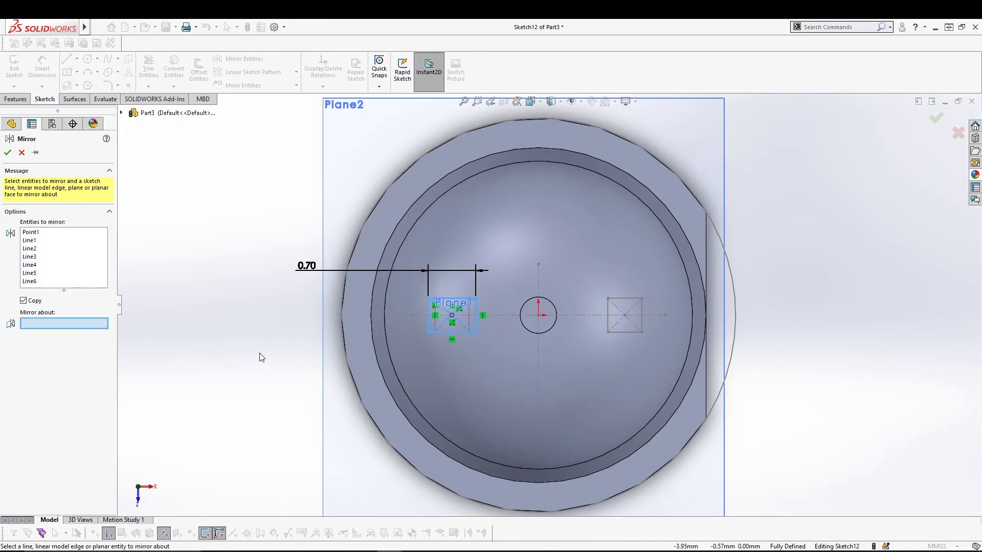
{"action": "key", "text": "Escape"}
{"action": "key", "text": "Escape"}
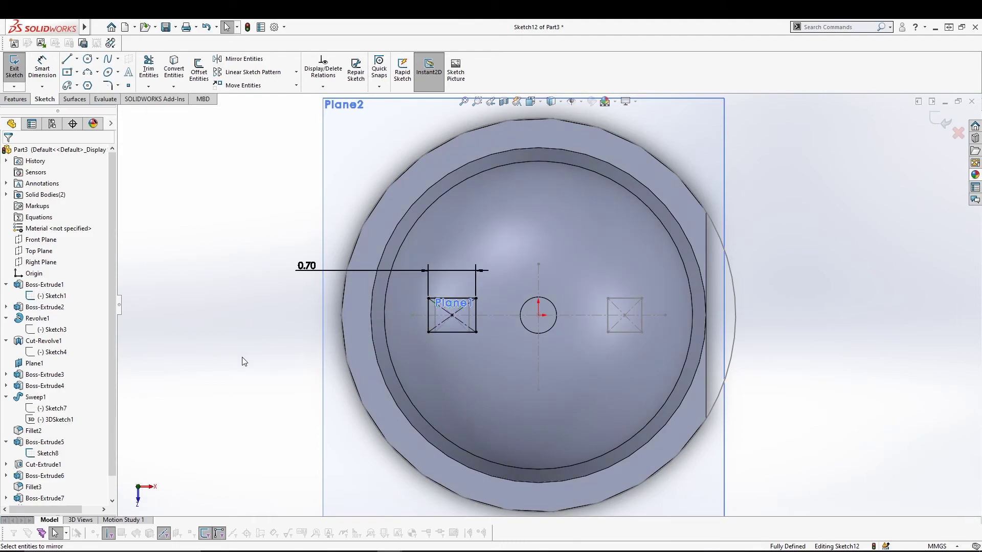
Sketch a center rectangle about 0.77 by 0.5 mm, centered on the lead square nearer the flange's flat side.
{"action": "left_click", "coordinate": [67, 72]}
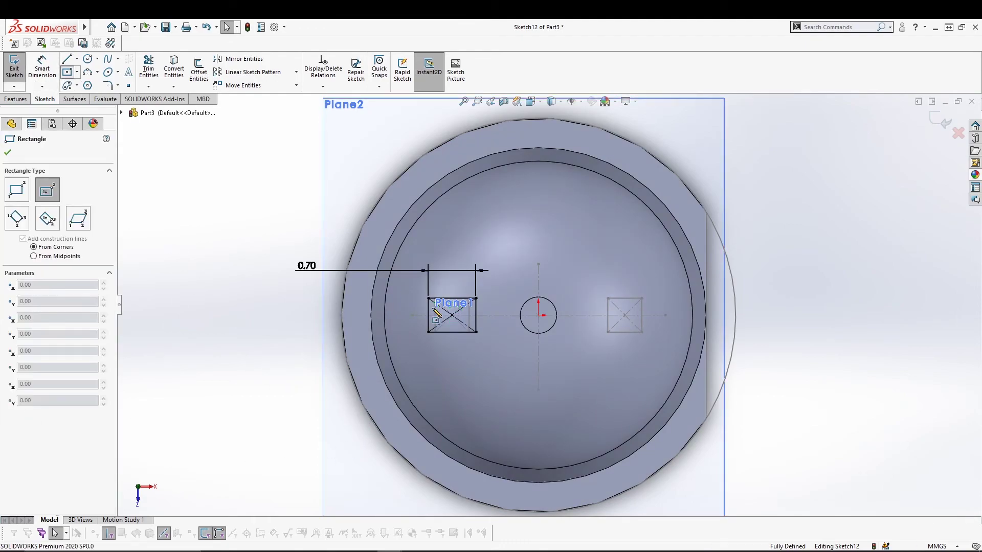
{"action": "left_click", "coordinate": [624, 315]}
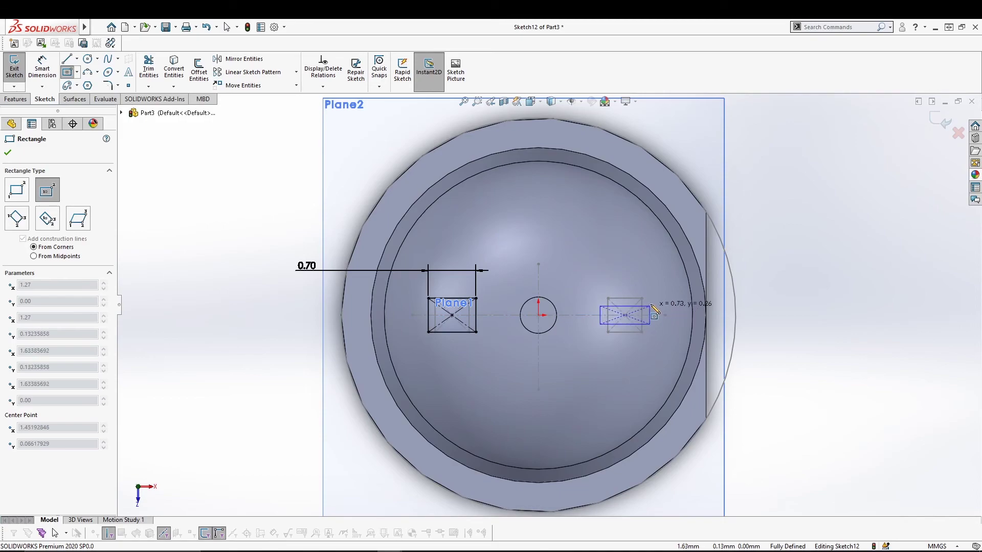
{"action": "left_click", "coordinate": [651, 298]}
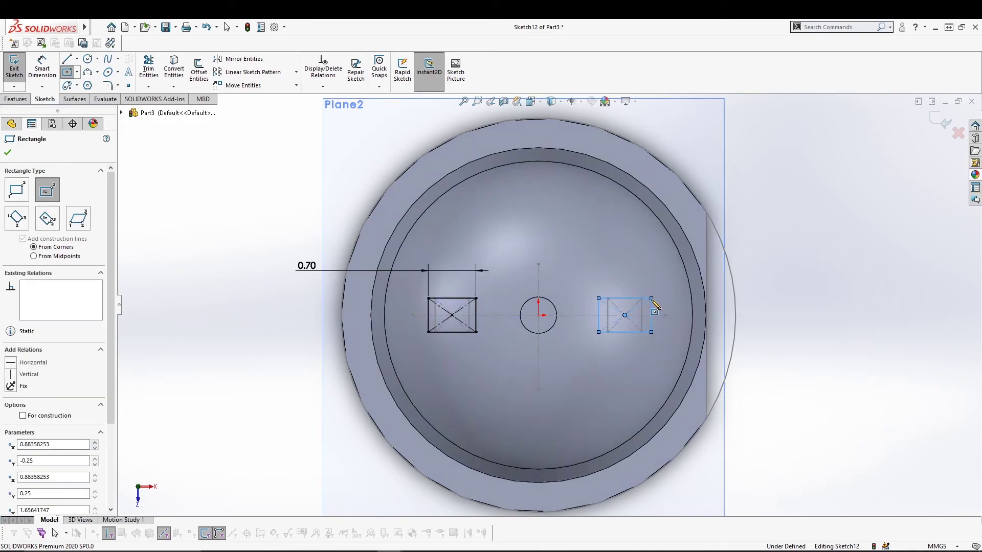
Dimension the new rectangle's horizontal edge and set its length to 0.7 mm.
{"action": "left_click", "coordinate": [42, 69]}
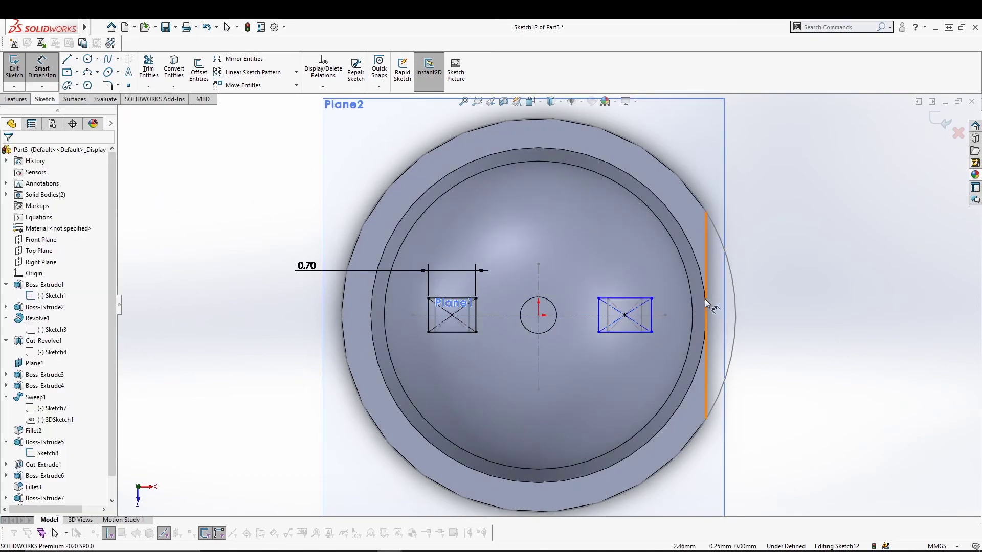
{"action": "left_click", "coordinate": [634, 299]}
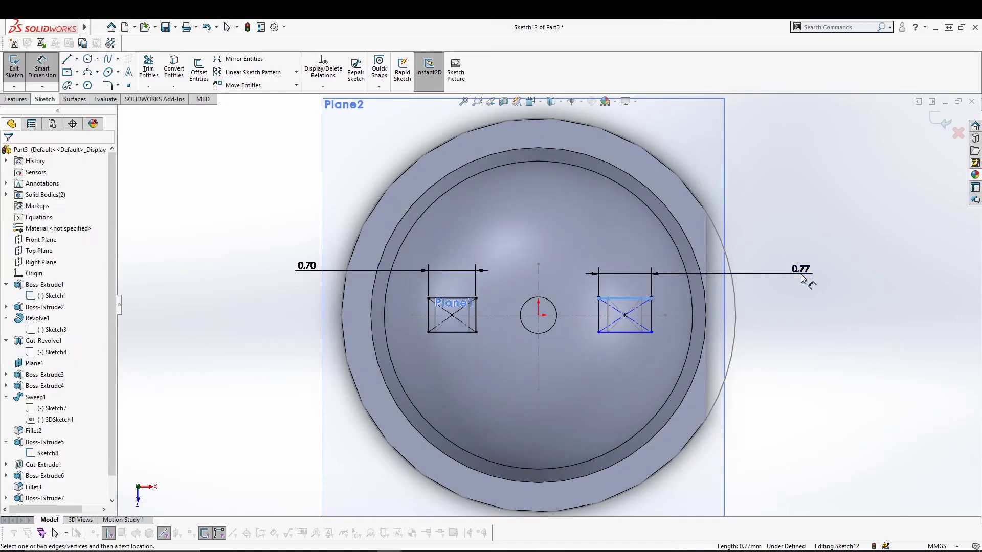
{"action": "left_click", "coordinate": [753, 274]}
{"action": "type", "text": ".7"}
{"action": "key", "text": "Return"}
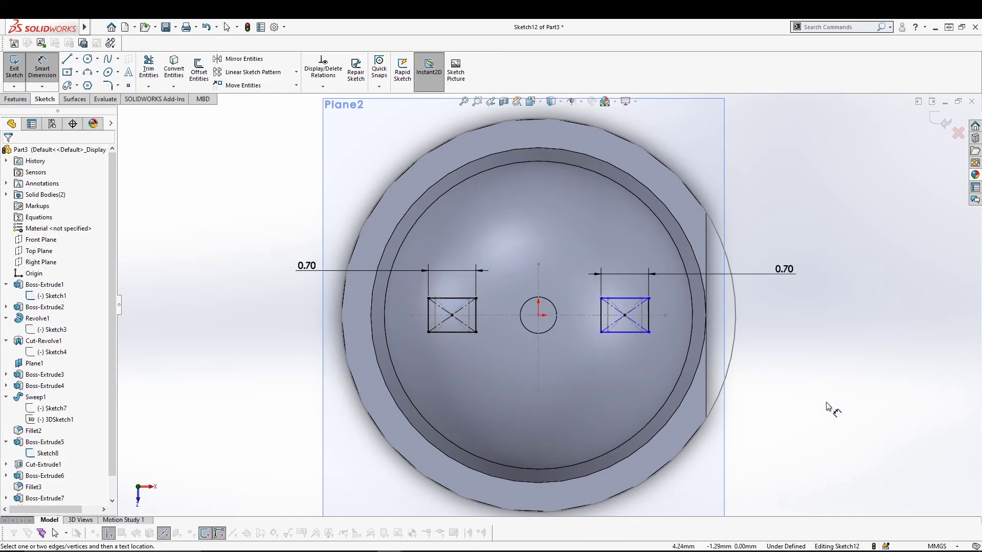
{"action": "key", "text": "Escape"}
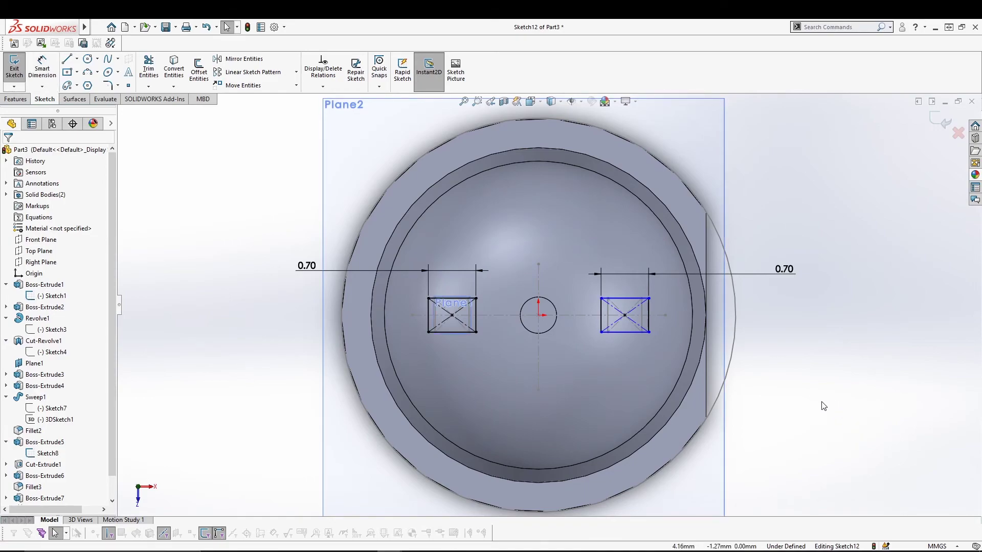
Make the upper edges of the two lead rectangles collinear and exit the sketch.
{"action": "scroll", "coordinate": [627, 320], "scroll_direction": "down", "scroll_amount": 5}
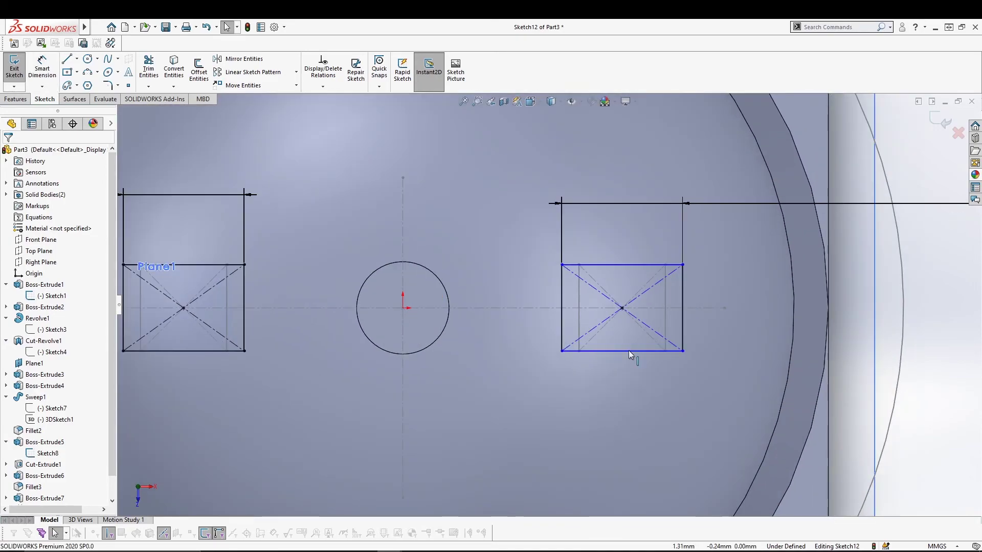
{"action": "left_click", "coordinate": [617, 265]}
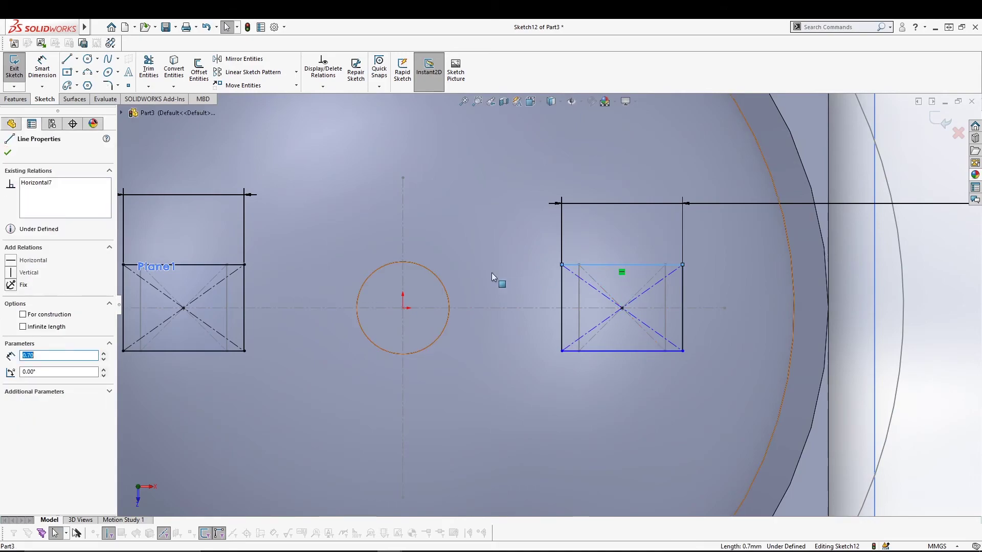
{"action": "left_click", "coordinate": [210, 265], "text": "ctrl"}
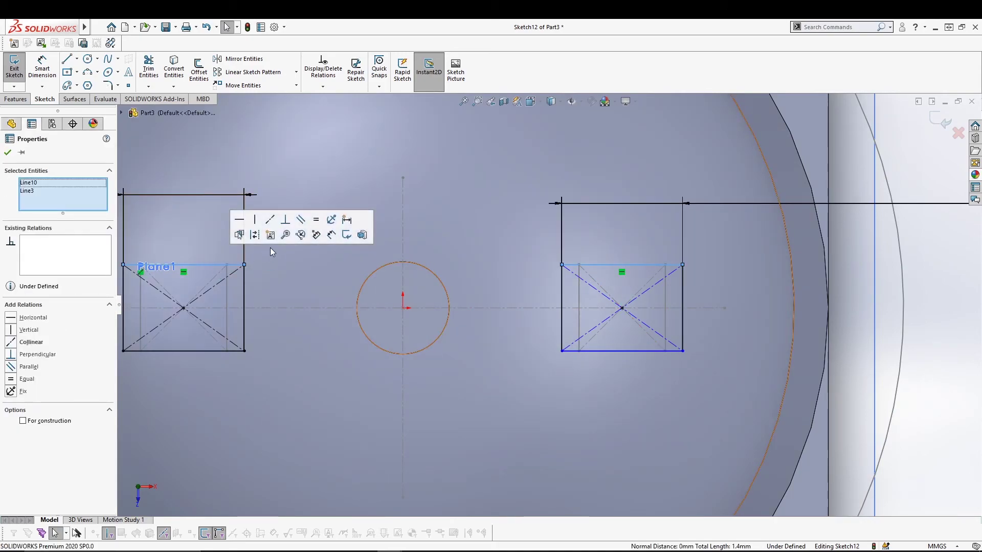
{"action": "left_click", "coordinate": [269, 222]}
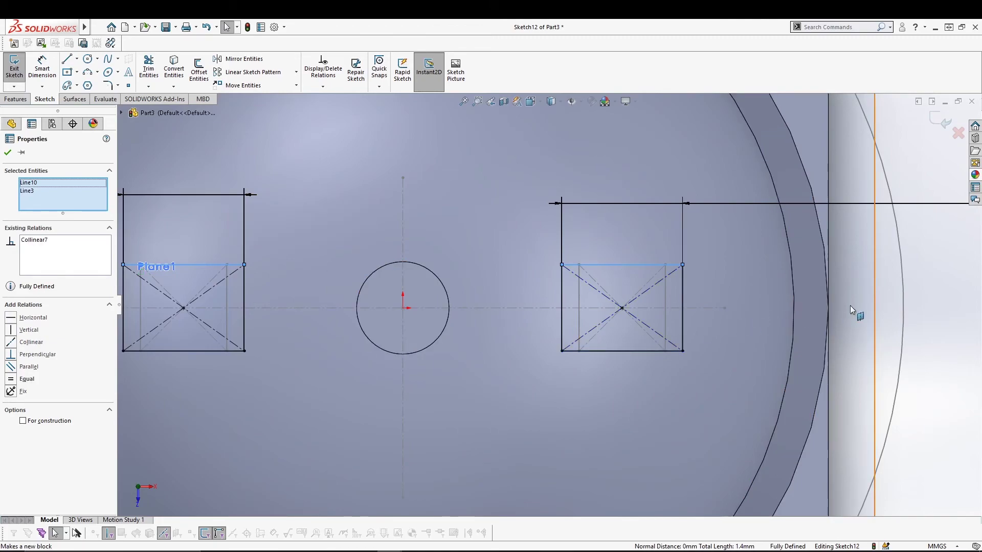
{"action": "left_click", "coordinate": [919, 293]}
{"action": "key", "text": "f"}
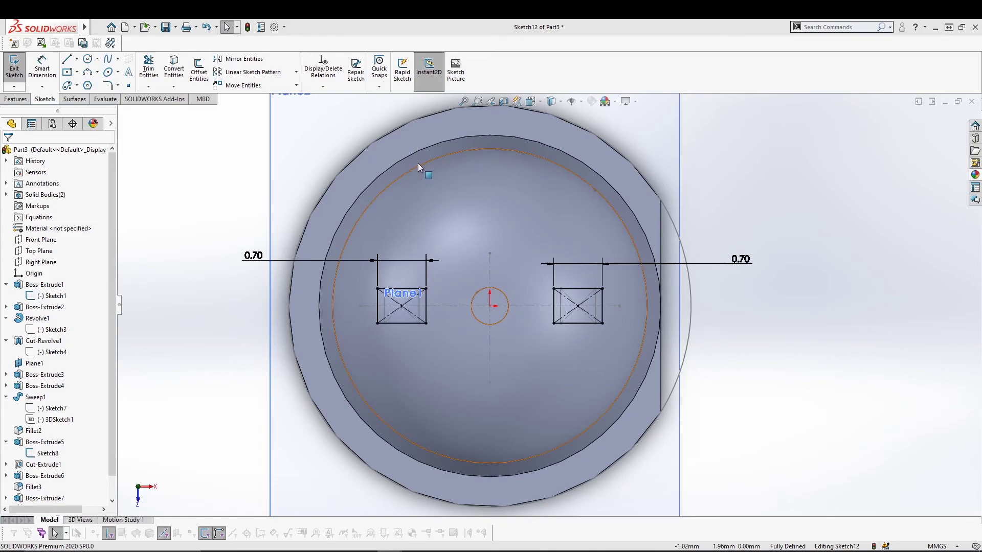
{"action": "left_click", "coordinate": [14, 67]}
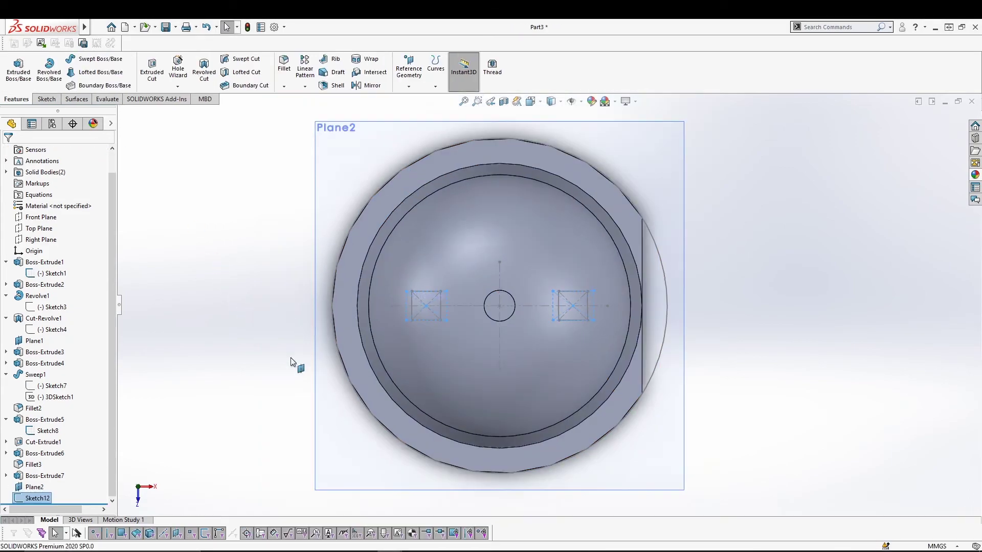
Extrude both lead rectangles 1.3 mm toward the flange, merging the result only with the body containing the leads and flange.
{"action": "scroll", "coordinate": [295, 258], "scroll_direction": "up", "scroll_amount": 2}
{"action": "middle_click_drag", "start_coordinate": [404, 261], "coordinate": [412, 230]}
{"action": "scroll", "coordinate": [555, 172], "scroll_direction": "down", "scroll_amount": 3}
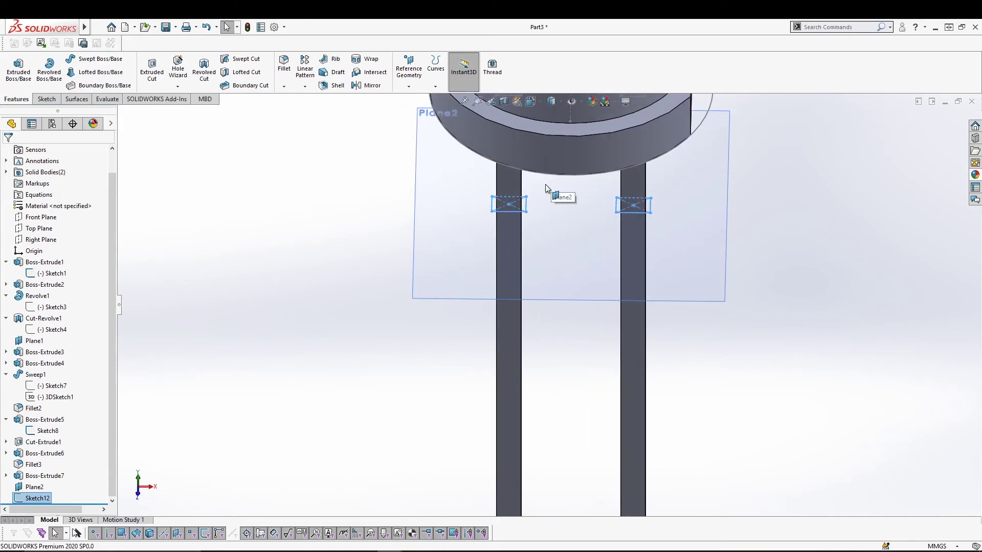
{"action": "left_click", "coordinate": [24, 81]}
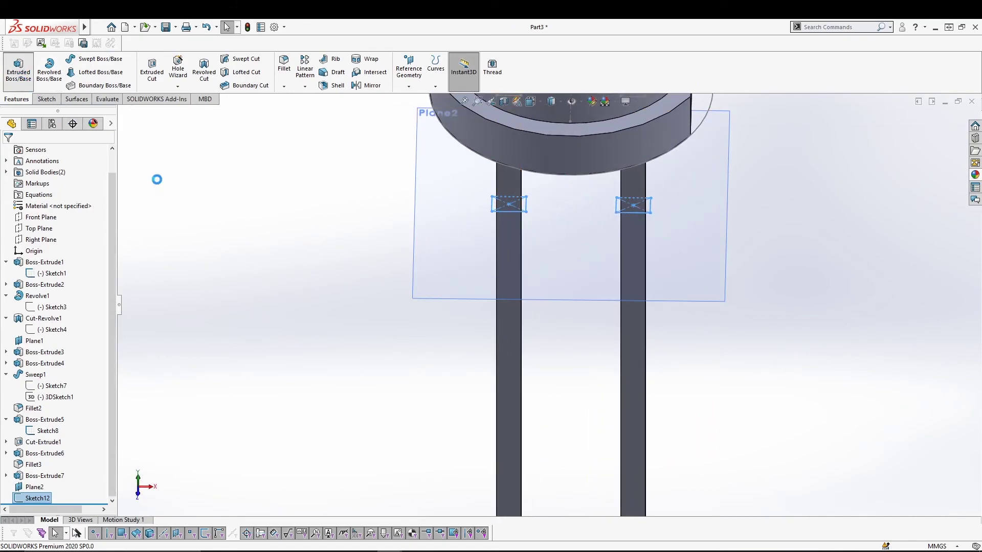
{"action": "type", "text": "1.3"}
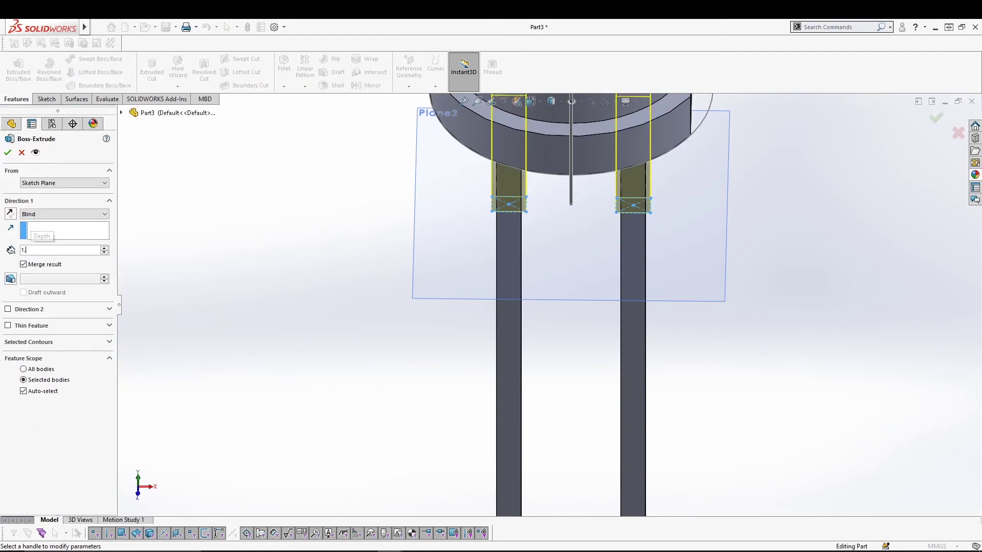
{"action": "left_click", "coordinate": [42, 392]}
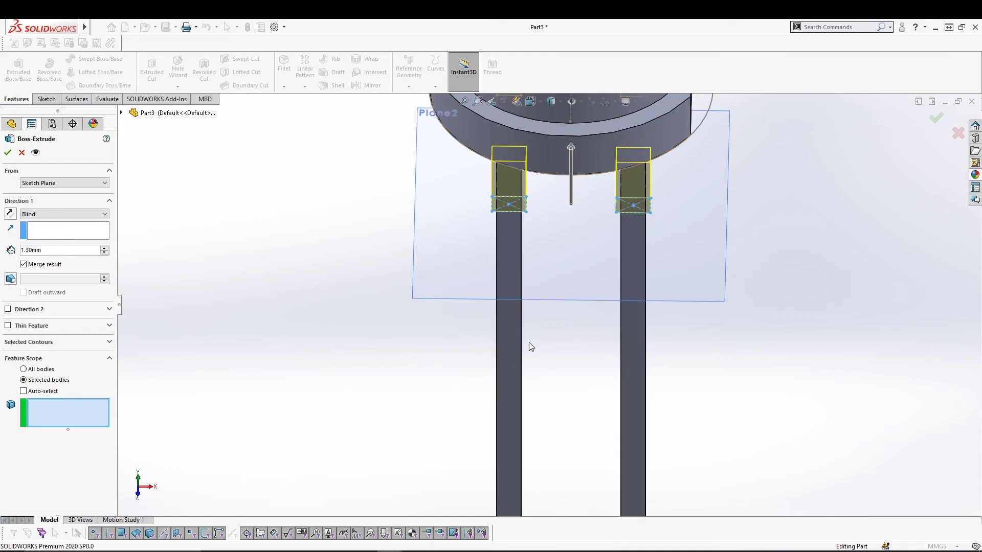
{"action": "left_click", "coordinate": [512, 336]}
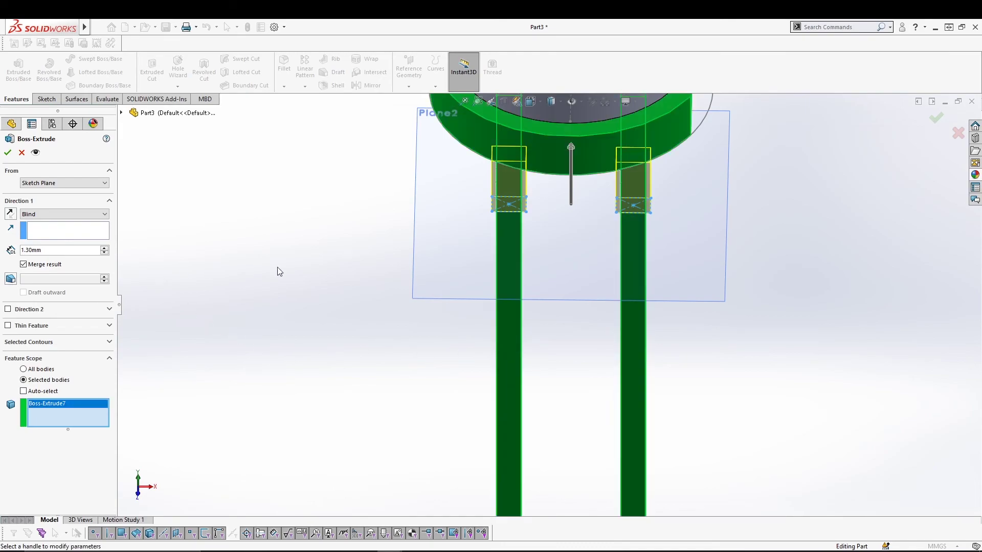
{"action": "scroll", "coordinate": [377, 262], "scroll_direction": "up", "scroll_amount": 3}
{"action": "left_click", "coordinate": [7, 152]}
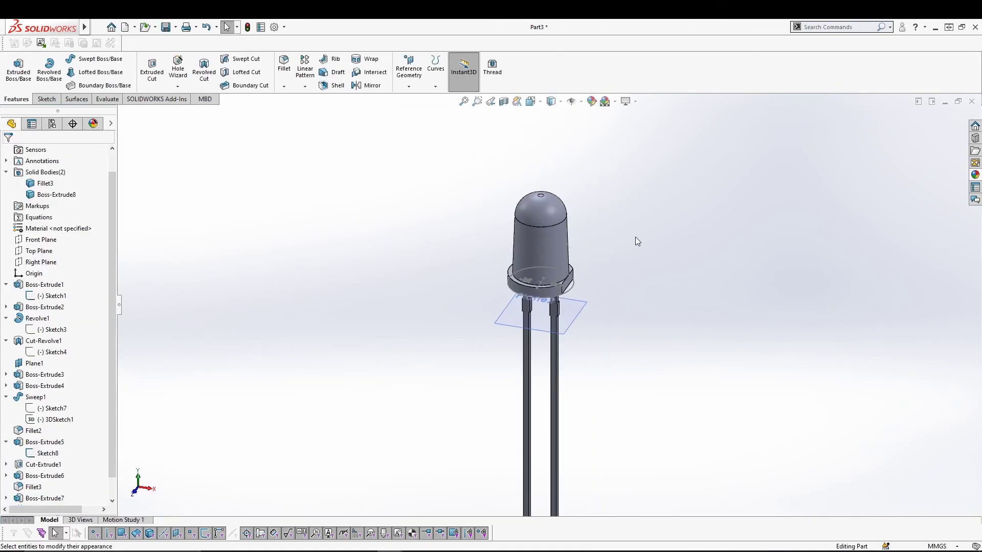
Apply the clear thick glass appearance from the Thick Gloss glass category to the whole part.
{"action": "mouse_move", "coordinate": [637, 236]}
{"action": "middle_mouse_down"}
{"action": "mouse_move", "coordinate": [614, 182]}
{"action": "mouse_move", "coordinate": [522, 276]}
{"action": "mouse_move", "coordinate": [631, 245]}
{"action": "middle_mouse_up"}
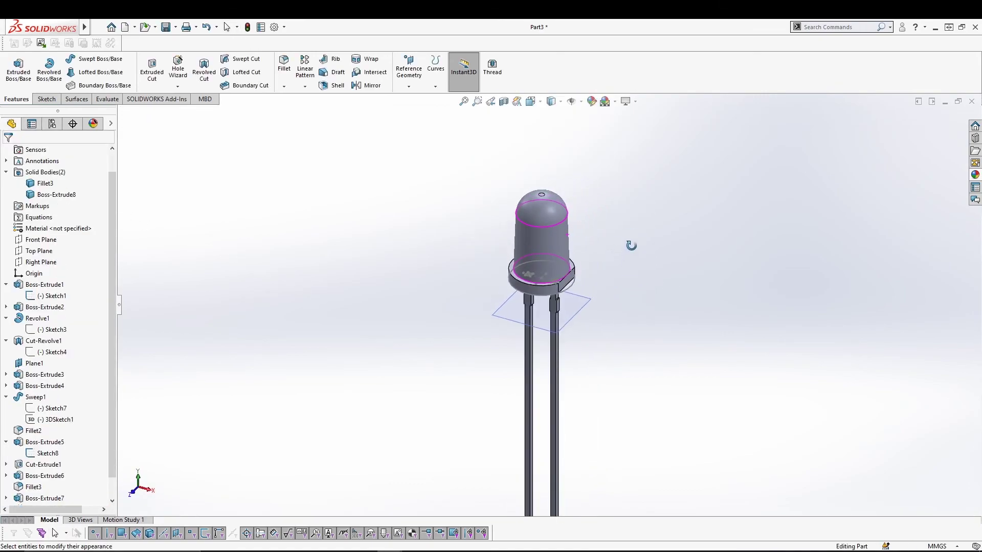
{"action": "scroll", "coordinate": [614, 240], "scroll_direction": "down", "scroll_amount": 2}
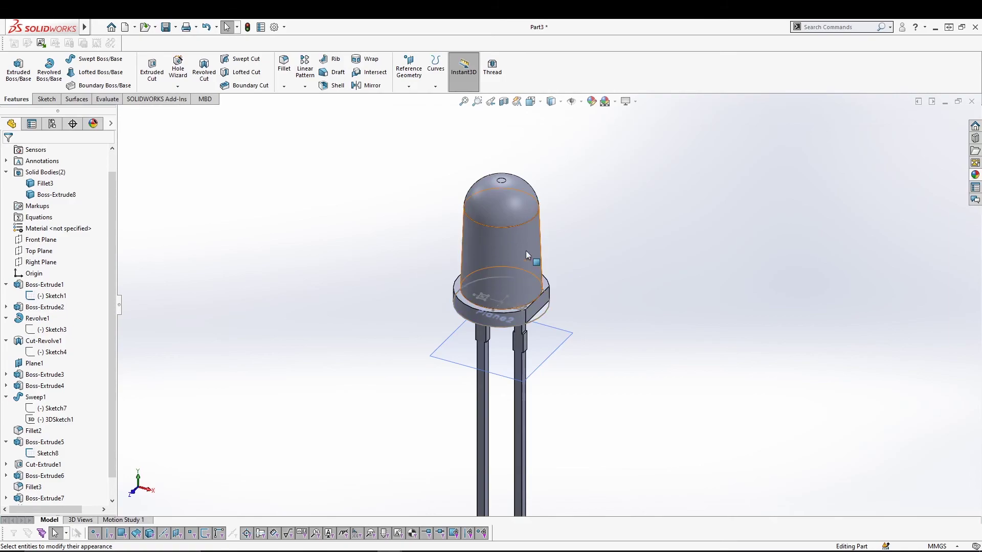
{"action": "left_click", "coordinate": [975, 174]}
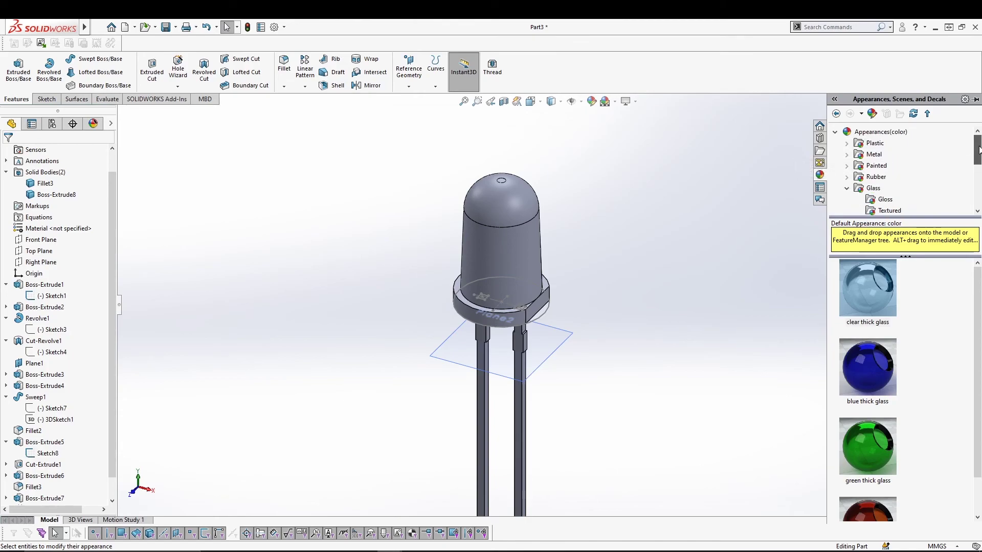
{"action": "scroll", "coordinate": [900, 165], "scroll_direction": "down", "scroll_amount": 1}
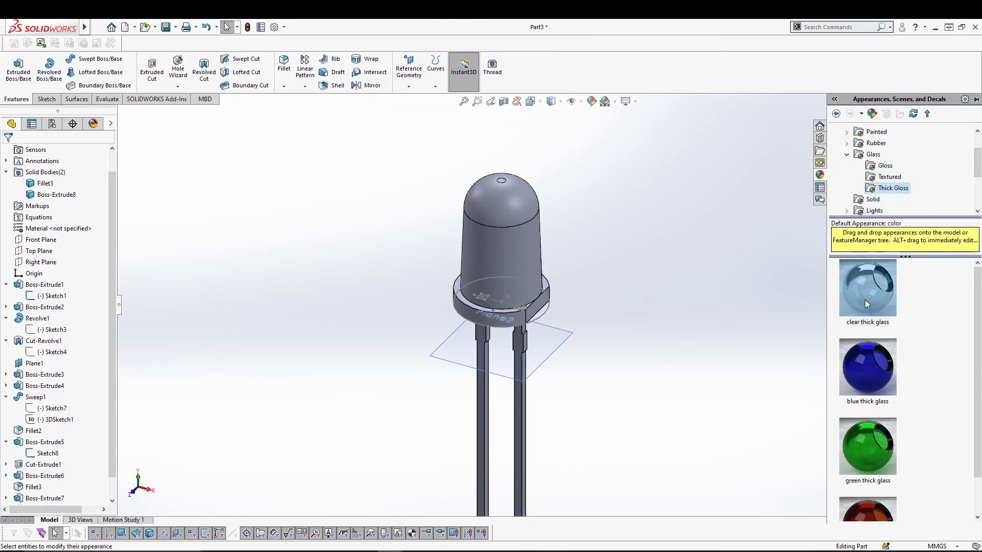
{"action": "left_click_drag", "start_coordinate": [870, 290], "coordinate": [514, 215]}
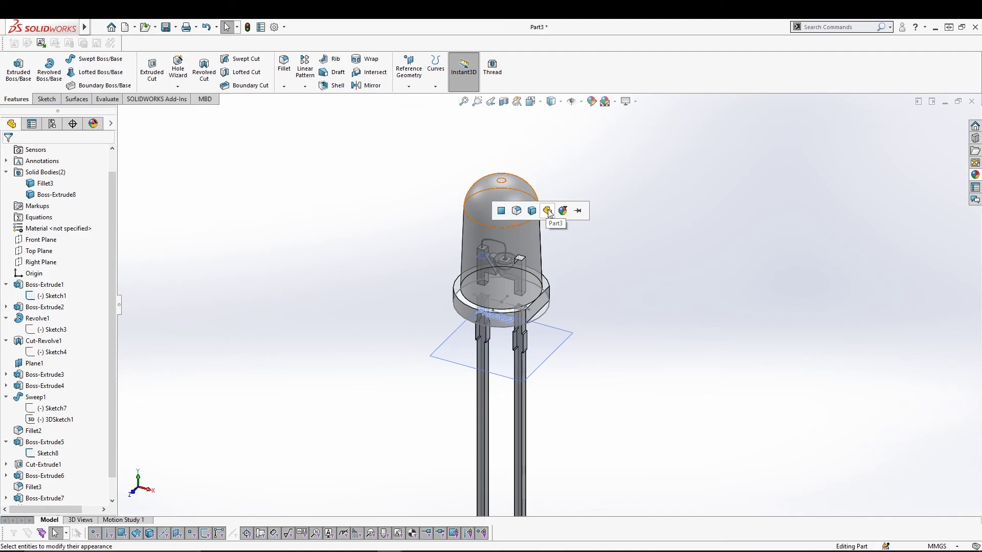
{"action": "left_click", "coordinate": [547, 210]}
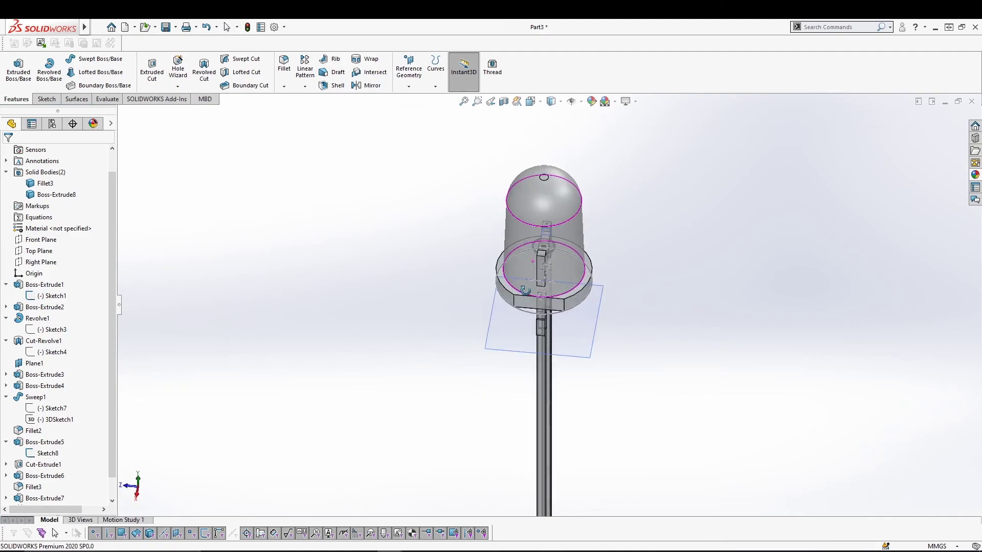
Turn off the visibility of planes in the view and inspect the LED's internal details and leads.
{"action": "scroll", "coordinate": [569, 256], "scroll_direction": "down", "scroll_amount": 3}
{"action": "scroll", "coordinate": [439, 297], "scroll_direction": "down", "scroll_amount": 2}
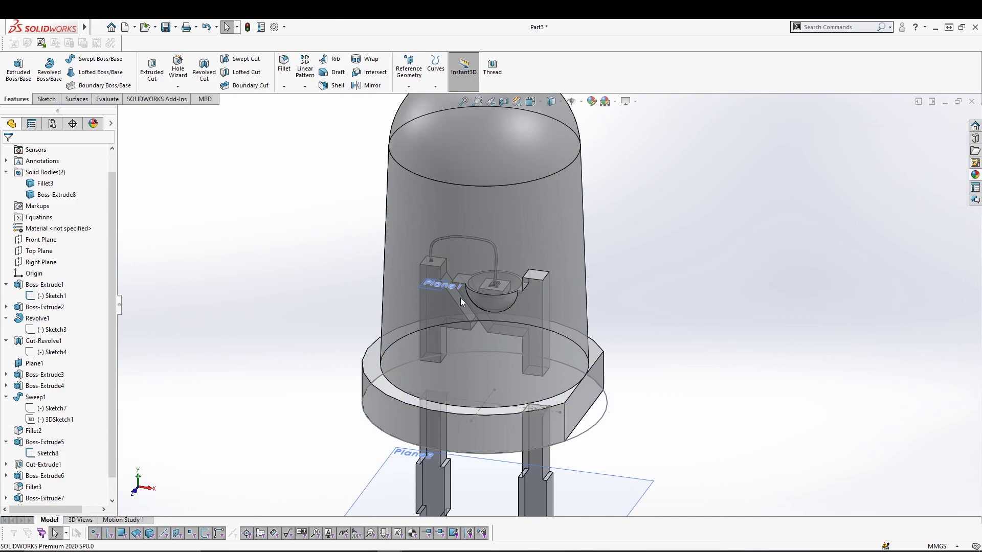
{"action": "middle_click_drag", "start_coordinate": [691, 254], "coordinate": [633, 352]}
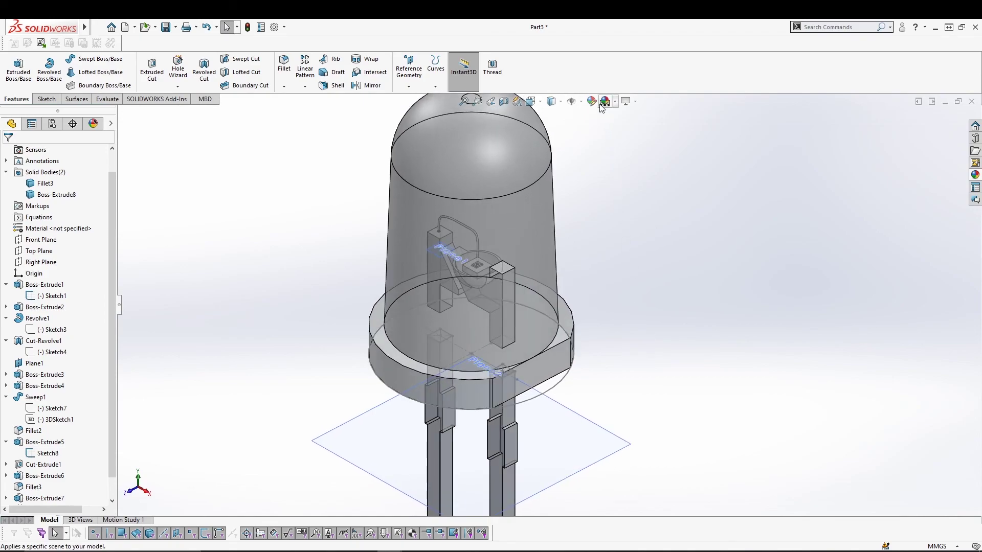
{"action": "left_click", "coordinate": [581, 102]}
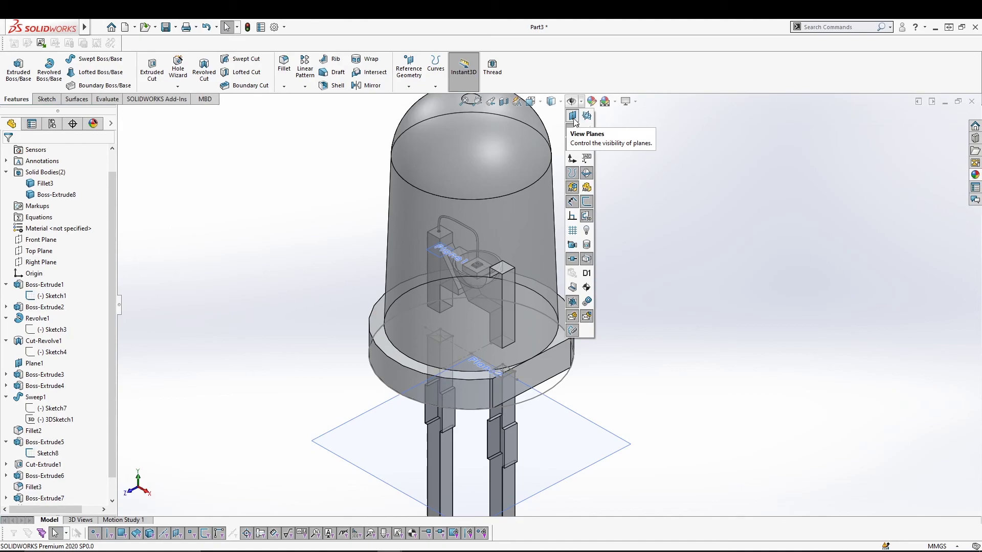
{"action": "left_click", "coordinate": [573, 117]}
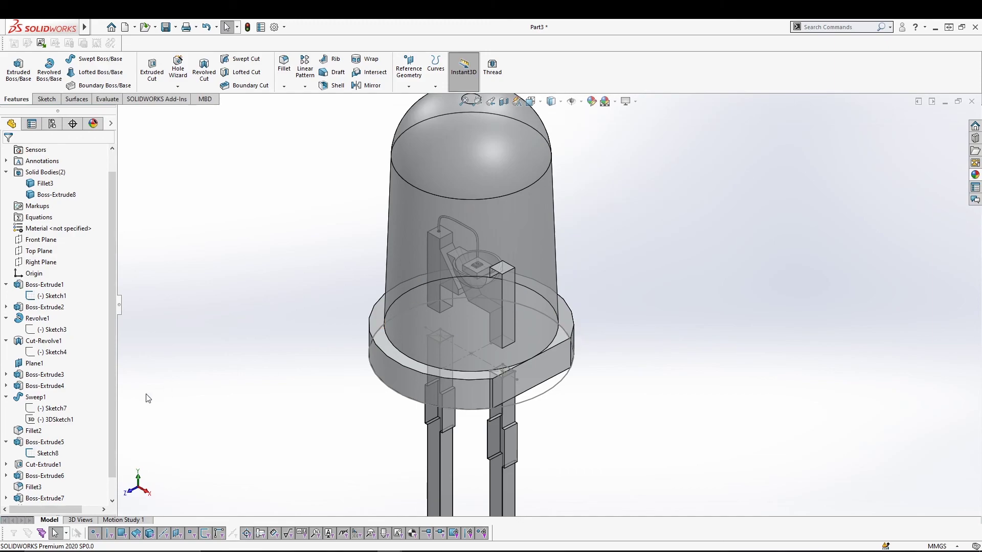
{"action": "scroll", "coordinate": [206, 336], "scroll_direction": "up", "scroll_amount": 3}
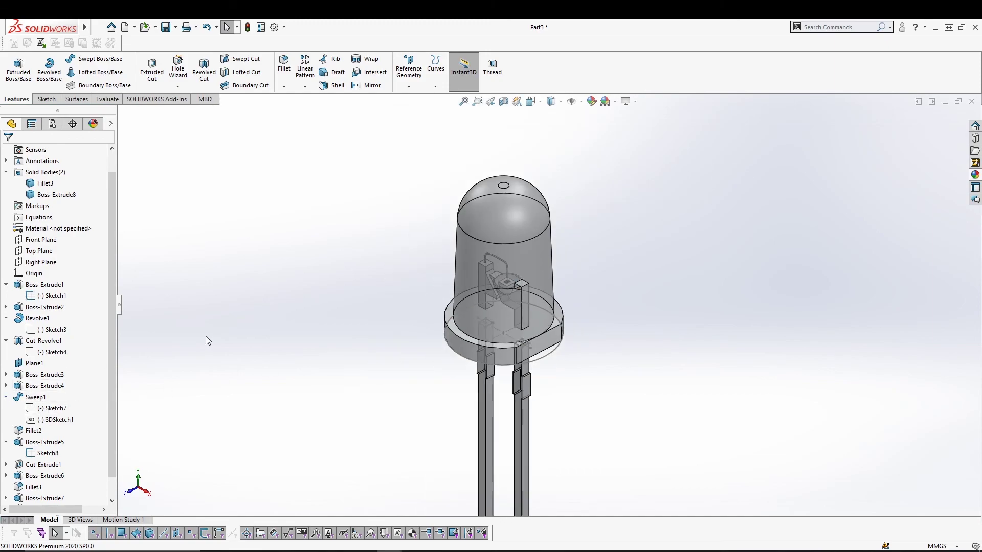
{"action": "middle_click_drag", "start_coordinate": [399, 338], "coordinate": [531, 358]}
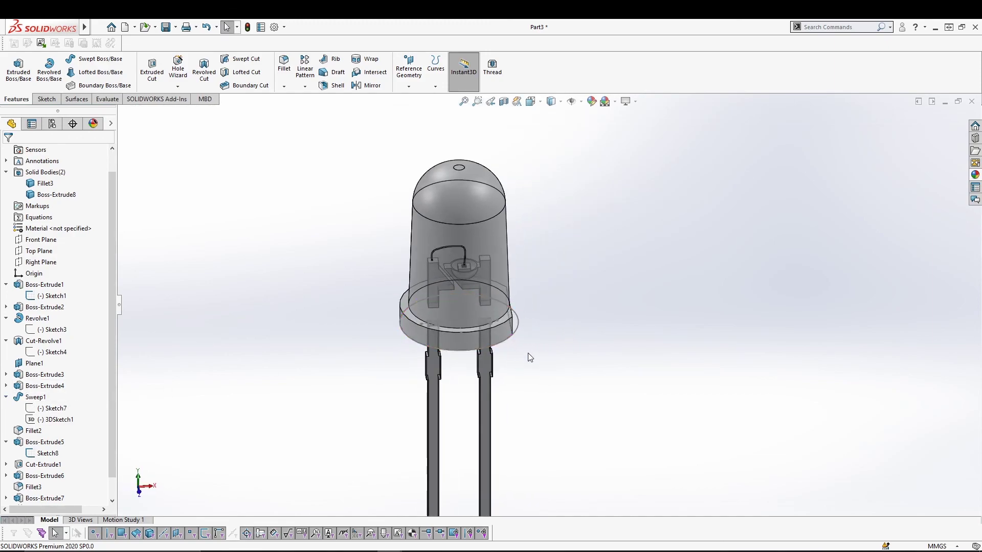
Hide the circular sketch outline around the base of the LED's flat-sided flange.
{"action": "scroll", "coordinate": [531, 358], "scroll_direction": "down", "scroll_amount": 5}
{"action": "middle_click_drag", "start_coordinate": [504, 326], "coordinate": [471, 300]}
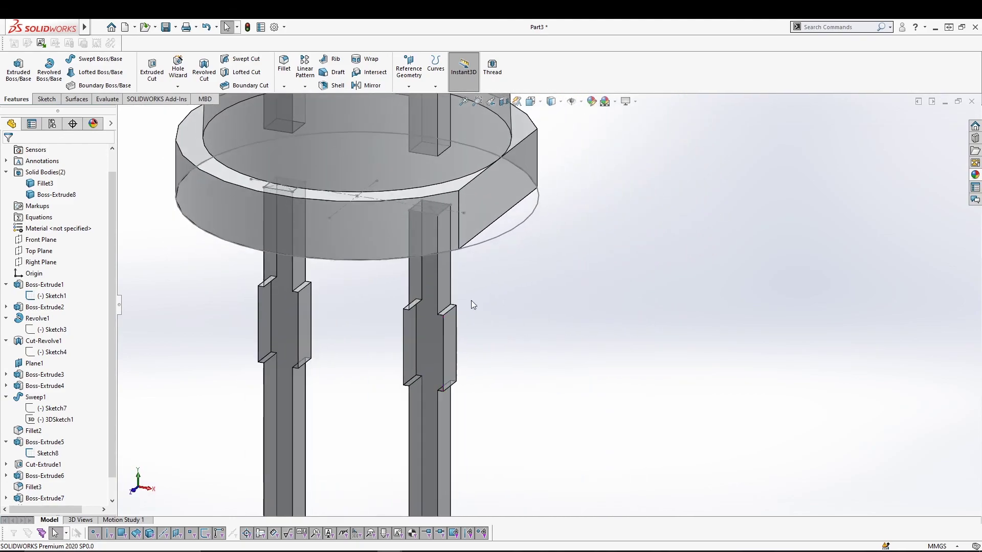
{"action": "right_click", "coordinate": [533, 213]}
{"action": "left_click", "coordinate": [560, 198]}
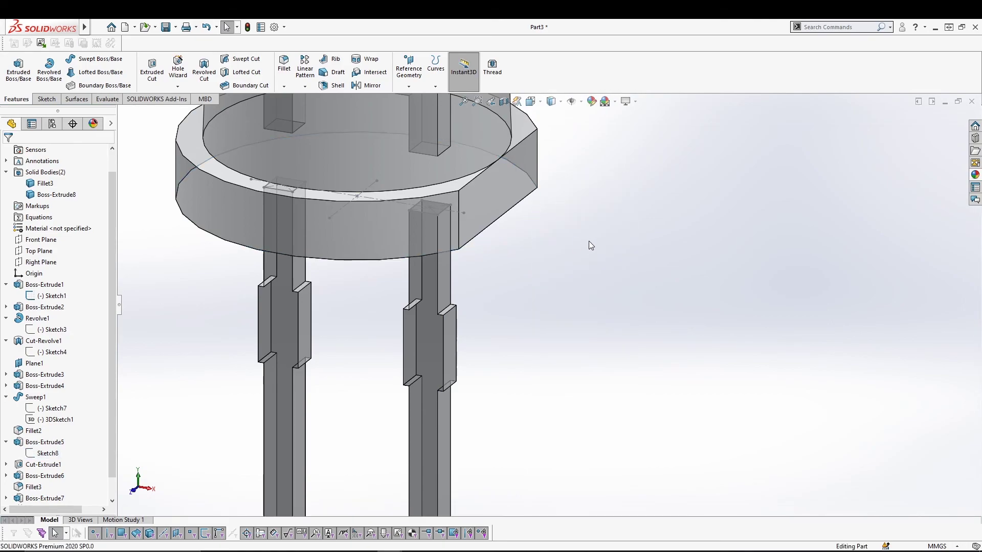
Examine the LED from several sides, checking the transparent lens, flat-sided flange, internal details and the full length of both leads.
{"action": "scroll", "coordinate": [170, 320], "scroll_direction": "up", "scroll_amount": 5}
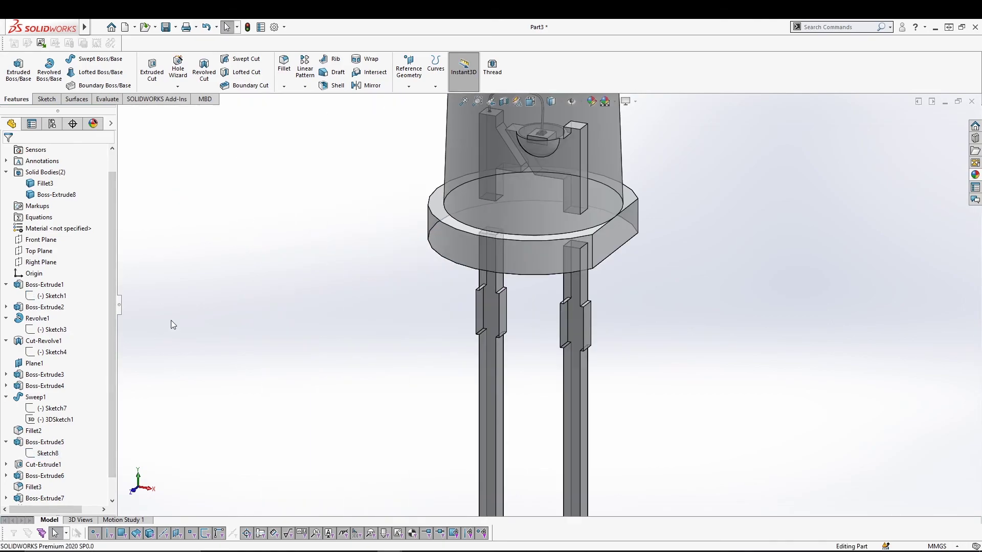
{"action": "middle_click_drag", "start_coordinate": [677, 218], "coordinate": [601, 245]}
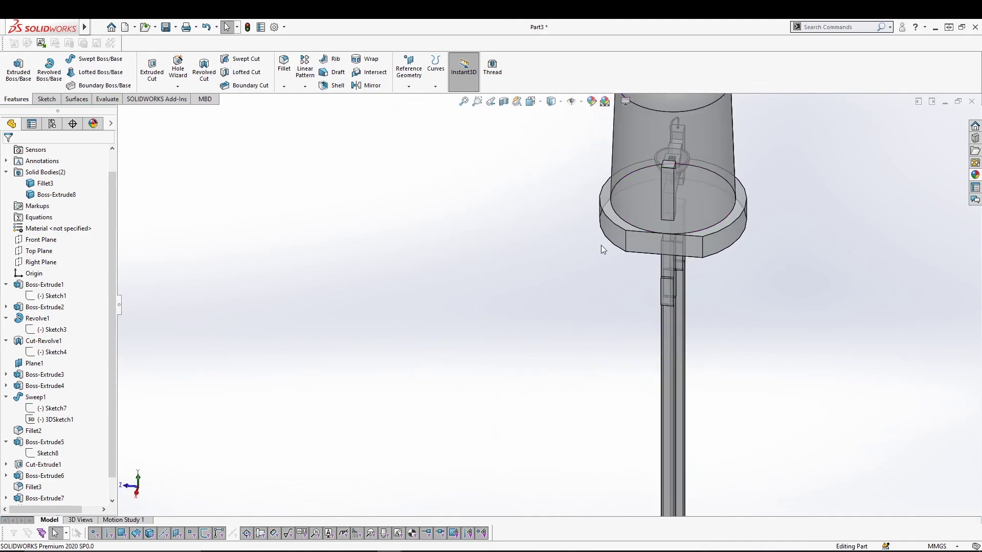
{"action": "left_click", "coordinate": [540, 102]}
{"action": "left_click", "coordinate": [590, 131]}
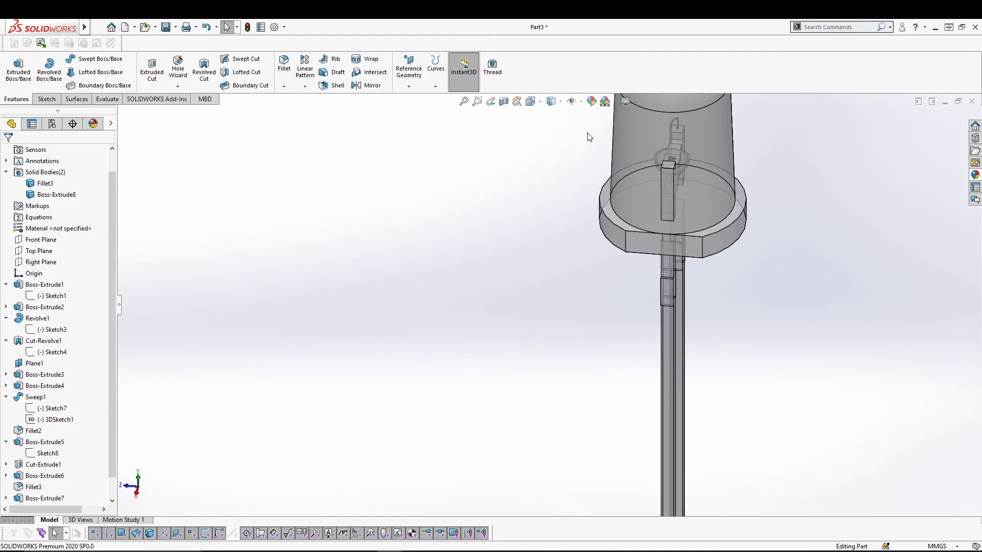
{"action": "middle_click_drag", "start_coordinate": [604, 368], "coordinate": [663, 377]}
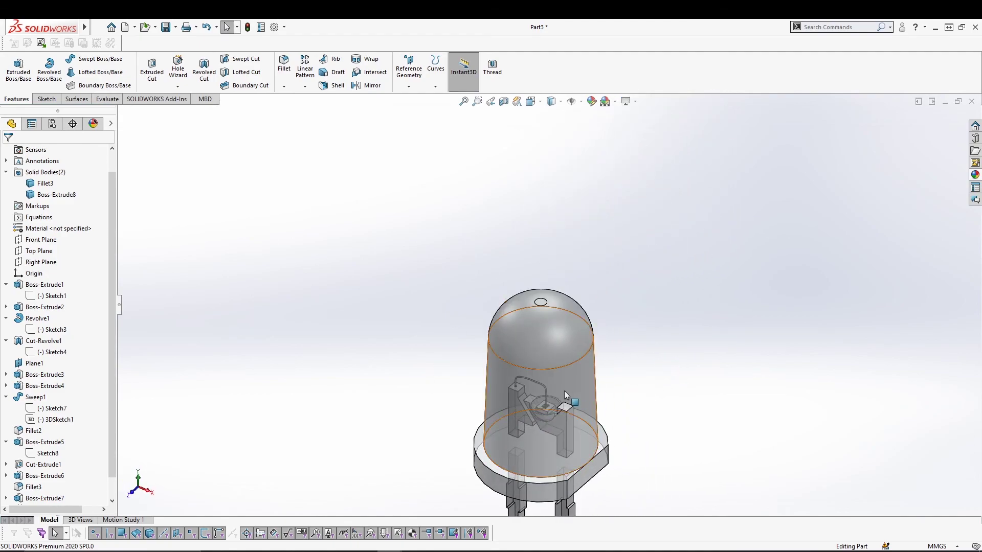
{"action": "scroll", "coordinate": [579, 406], "scroll_direction": "up", "scroll_amount": 4}
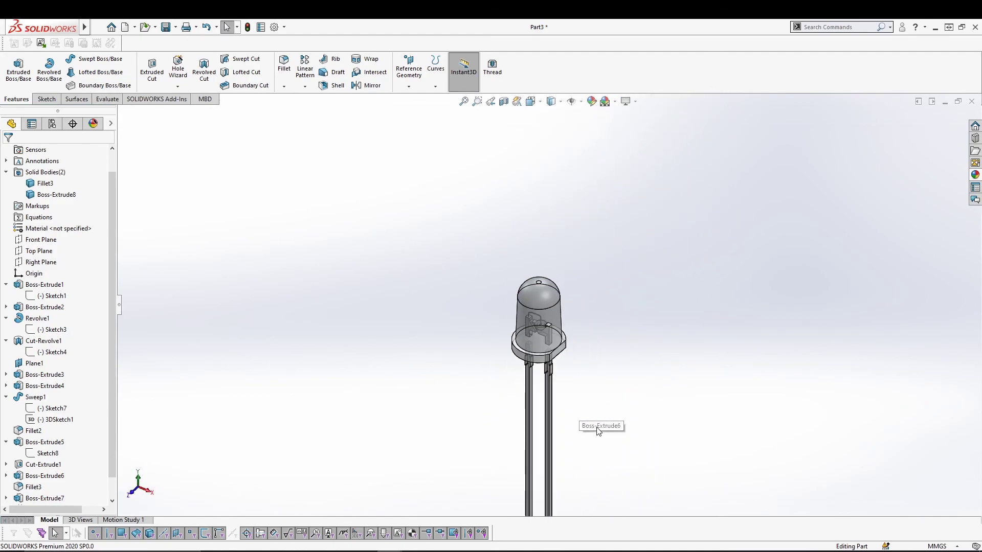
{"action": "scroll", "coordinate": [596, 434], "scroll_direction": "up", "scroll_amount": 2}
{"action": "scroll", "coordinate": [568, 327], "scroll_direction": "down", "scroll_amount": 4}
{"action": "middle_click_drag", "start_coordinate": [501, 401], "coordinate": [548, 421]}
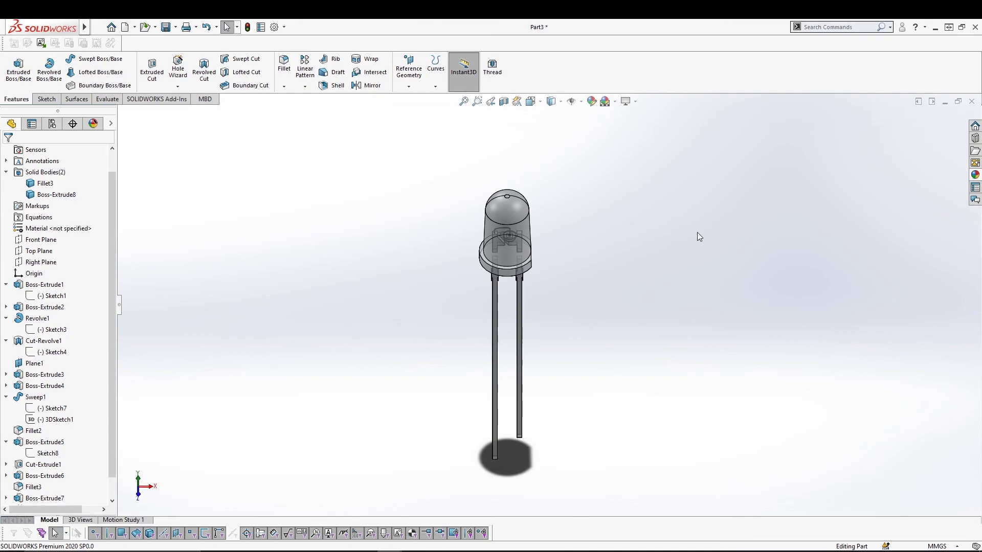
{"action": "middle_click_drag", "start_coordinate": [677, 237], "coordinate": [557, 265]}
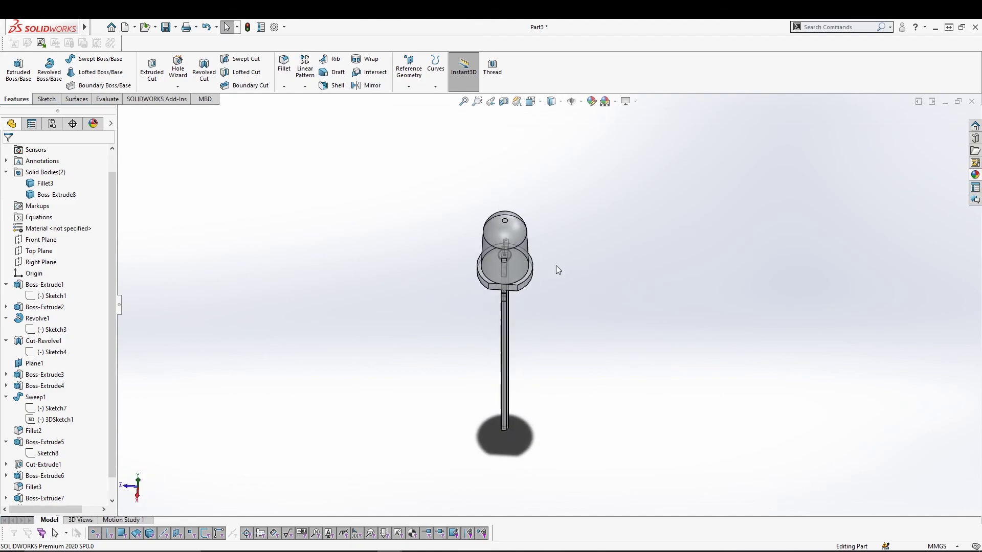